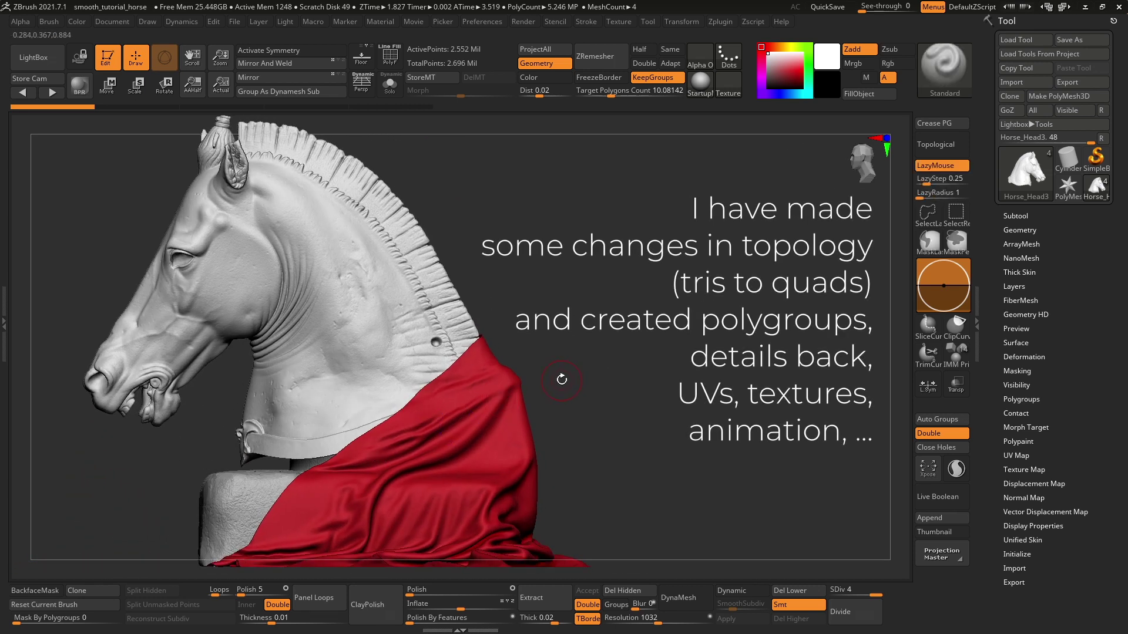
- Show PolyF wireframe, step the horse to SDiv 1 and back to 4, and select the 'latka' cloth subtool
left_click(390, 57)
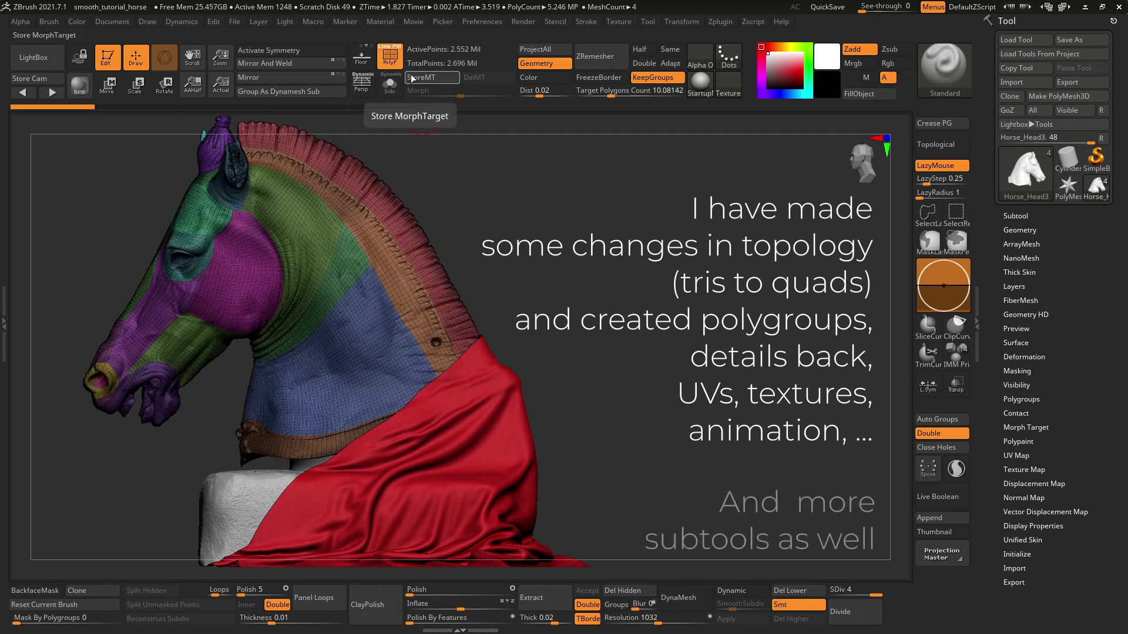
left_click(839, 592)
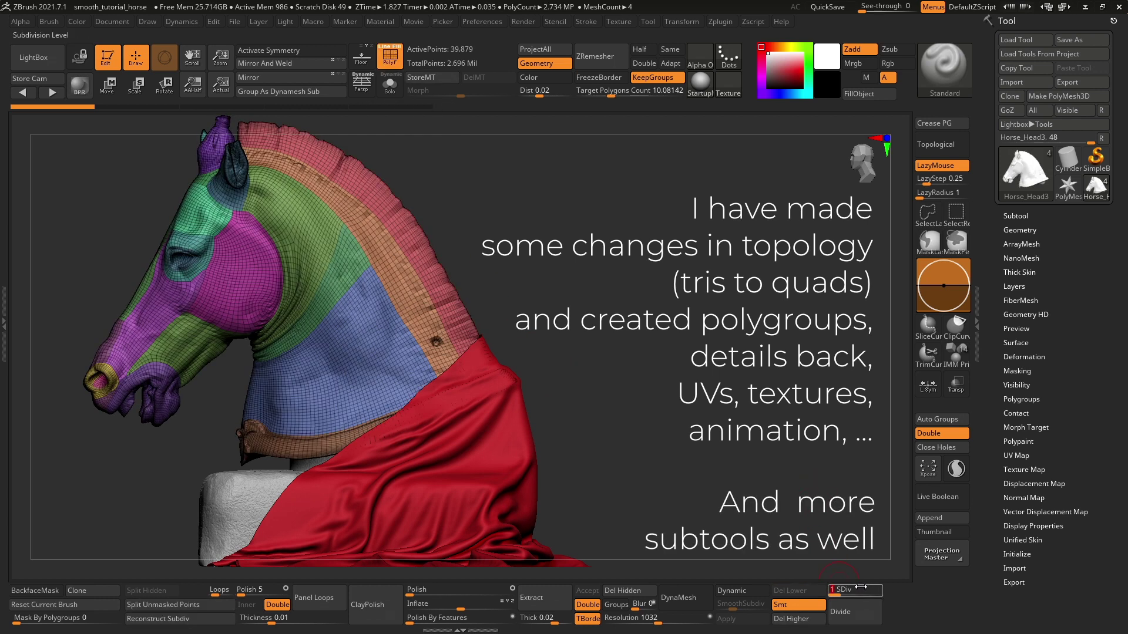
left_click(875, 595)
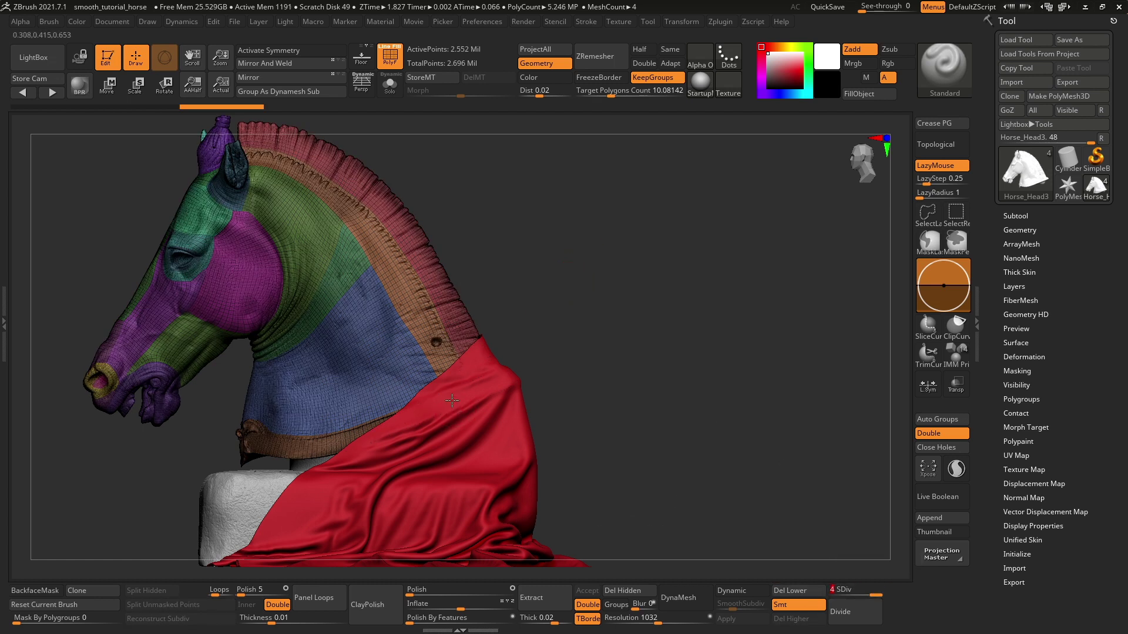
left_click(473, 437, "alt")
- Toggle the cloth's Dynamic subdivision off, zoom in on the neck, and turn it back on
left_click(742, 591)
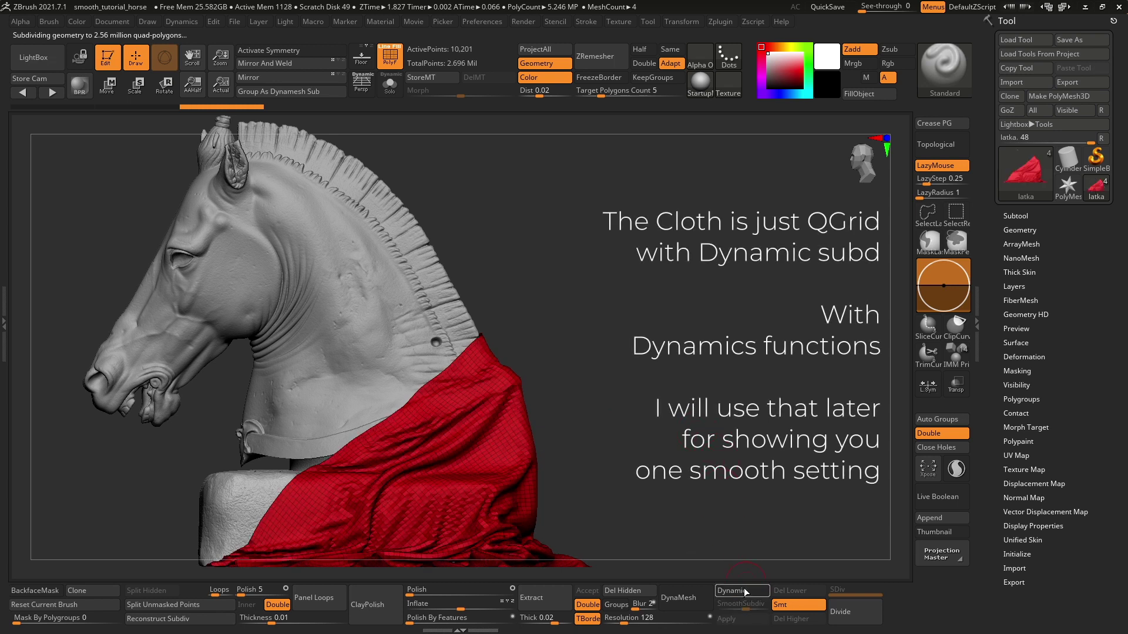
left_click_drag(651, 462, 746, 483, "alt")
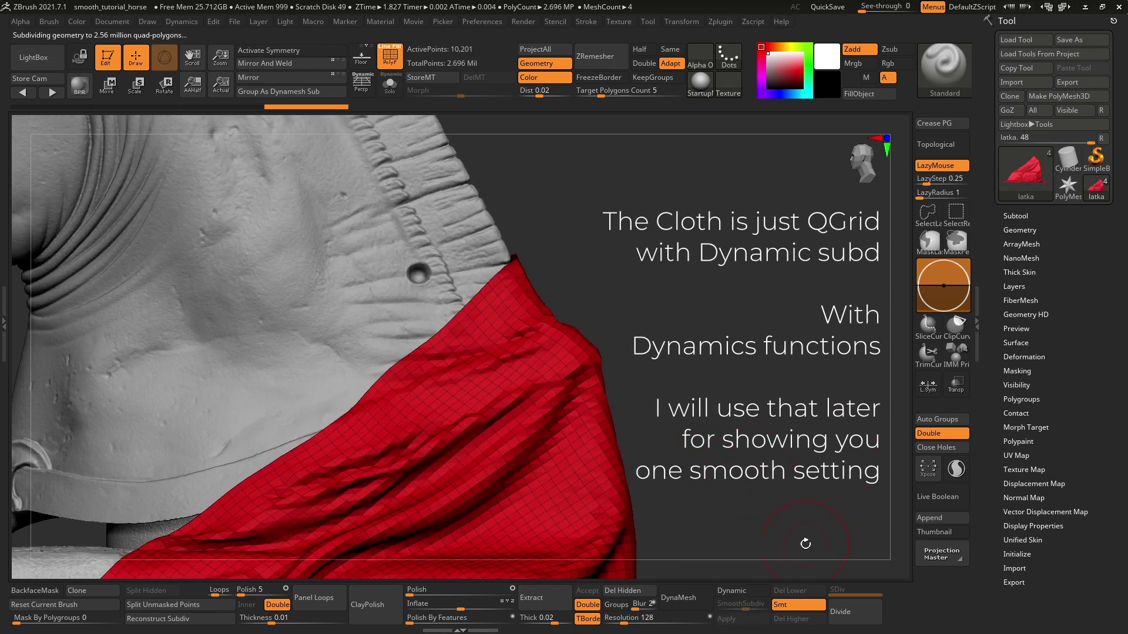
left_click(741, 591)
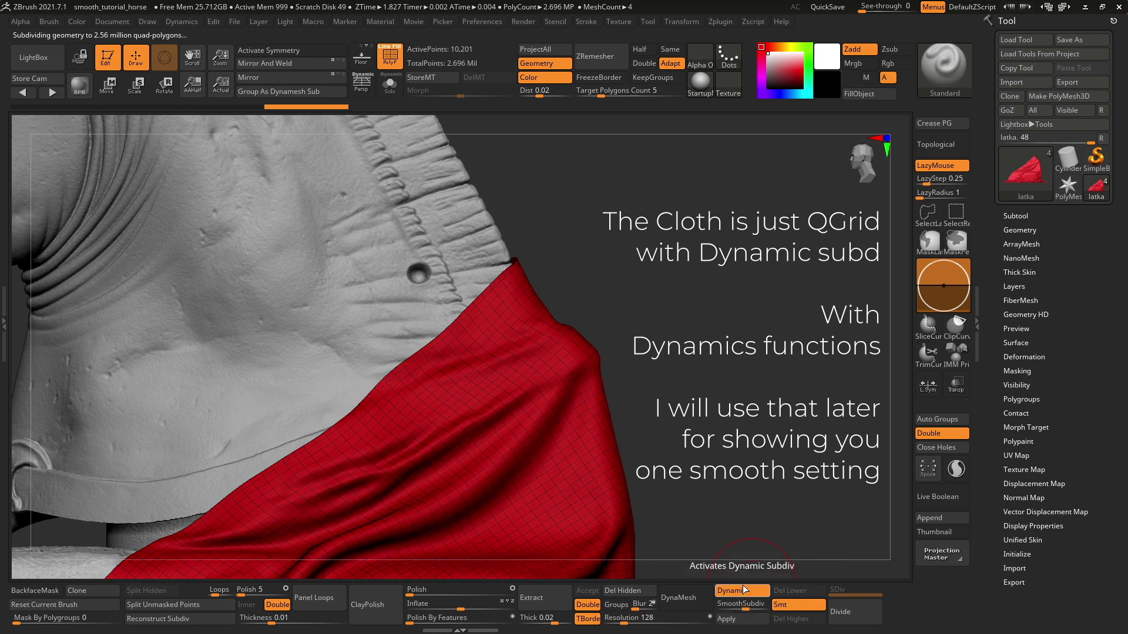
- Hide the PolyF wireframe and make Horse_Head3 the active subtool, showing the whole head
left_click(389, 65)
left_click(294, 264, "alt")
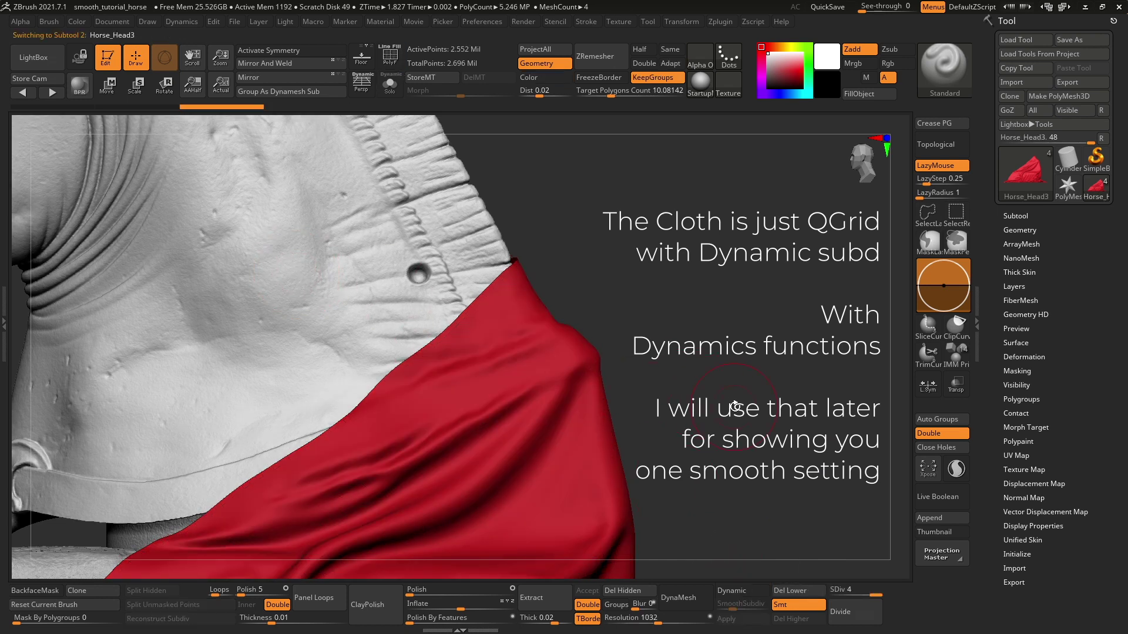
right_click_drag(734, 405, 622, 419, "alt")
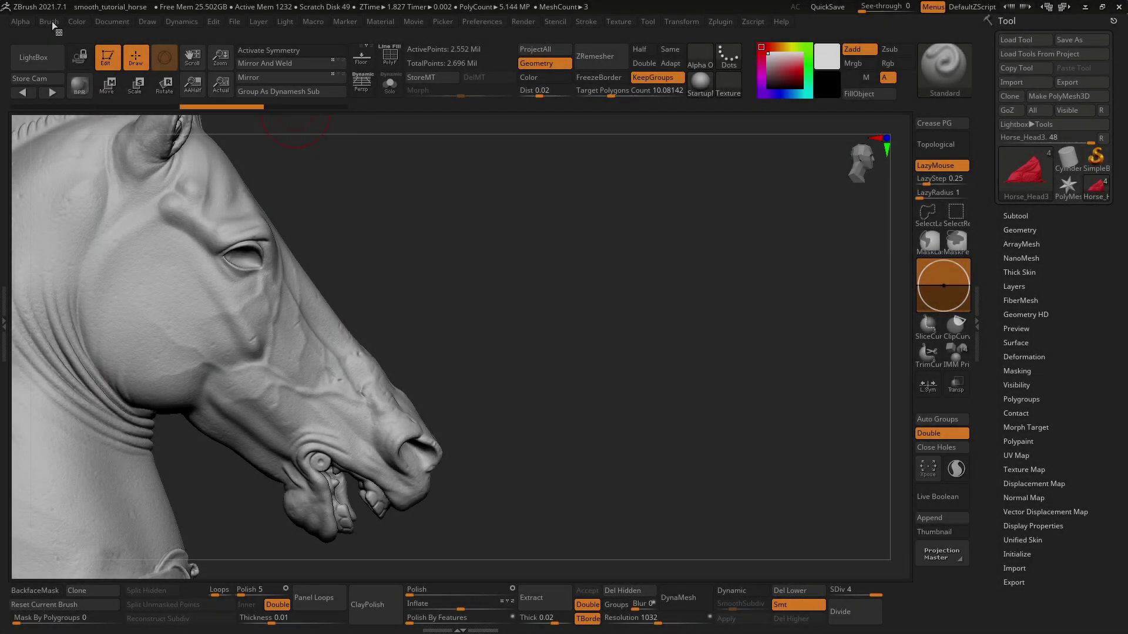
- Dock the Brush palette in the right tray with Smooth Brush Modifiers expanded
left_click(52, 21)
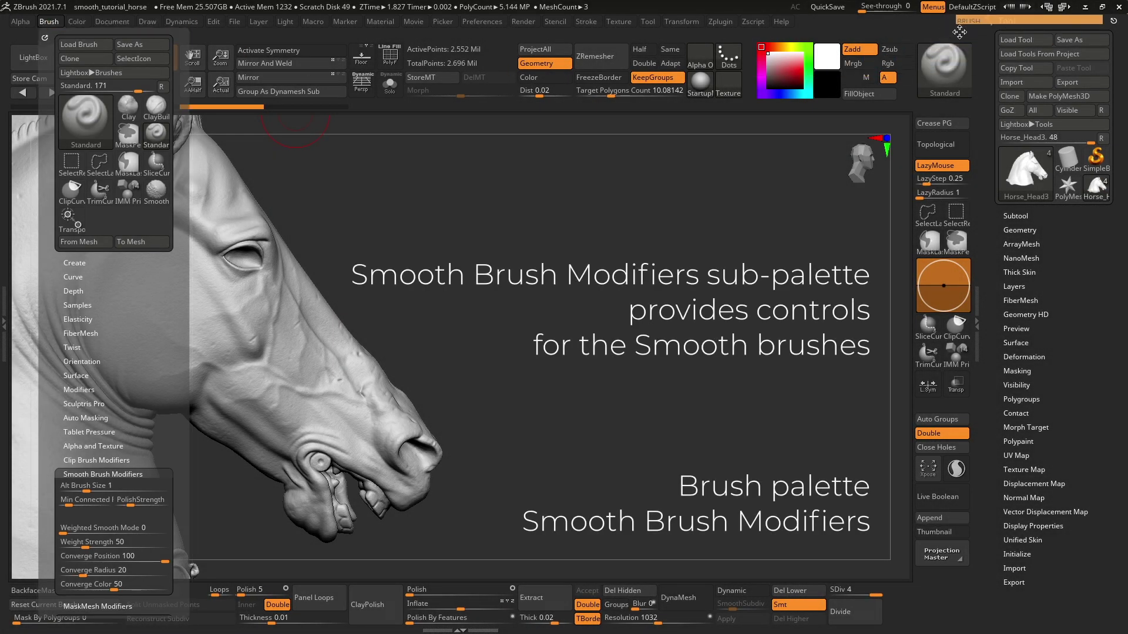
left_click_drag(45, 37, 1034, 35)
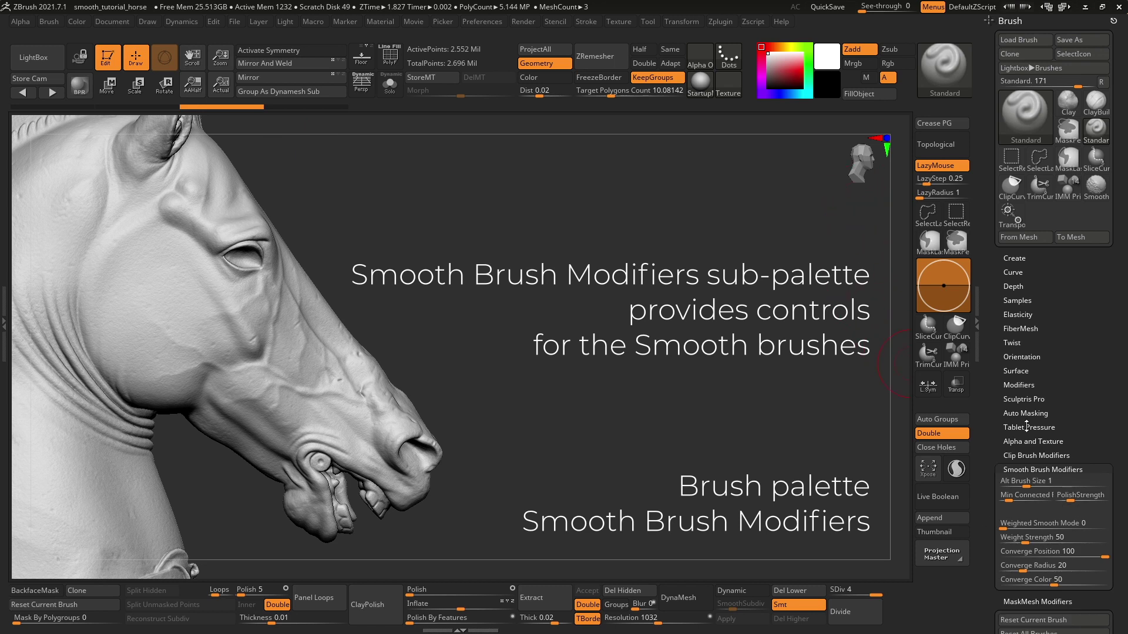
left_click(1031, 470)
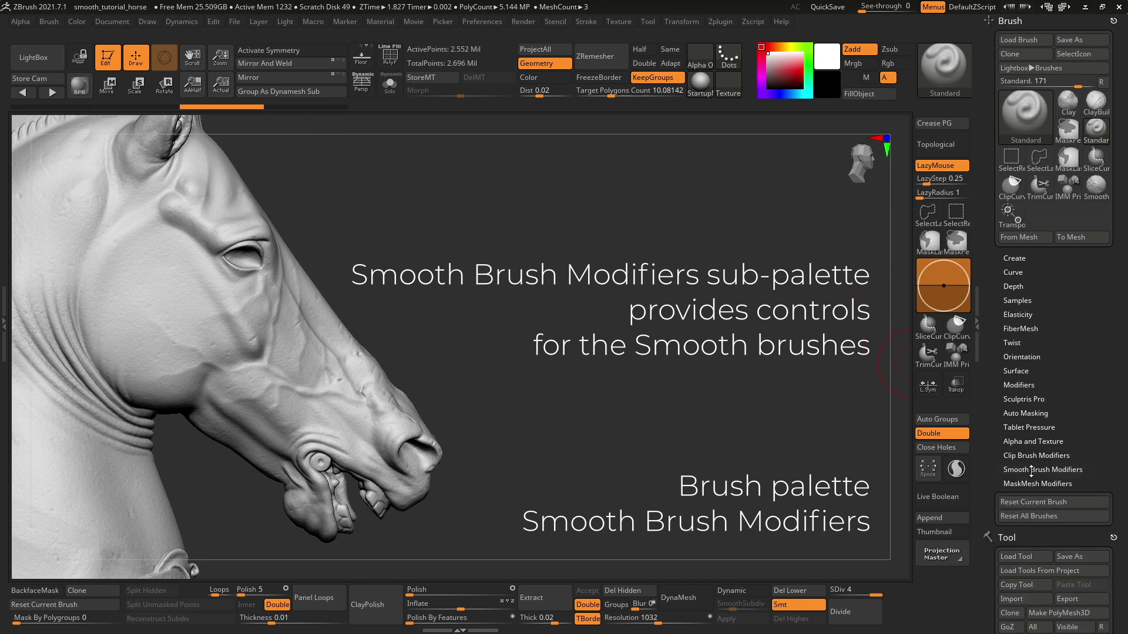
left_click(1031, 470)
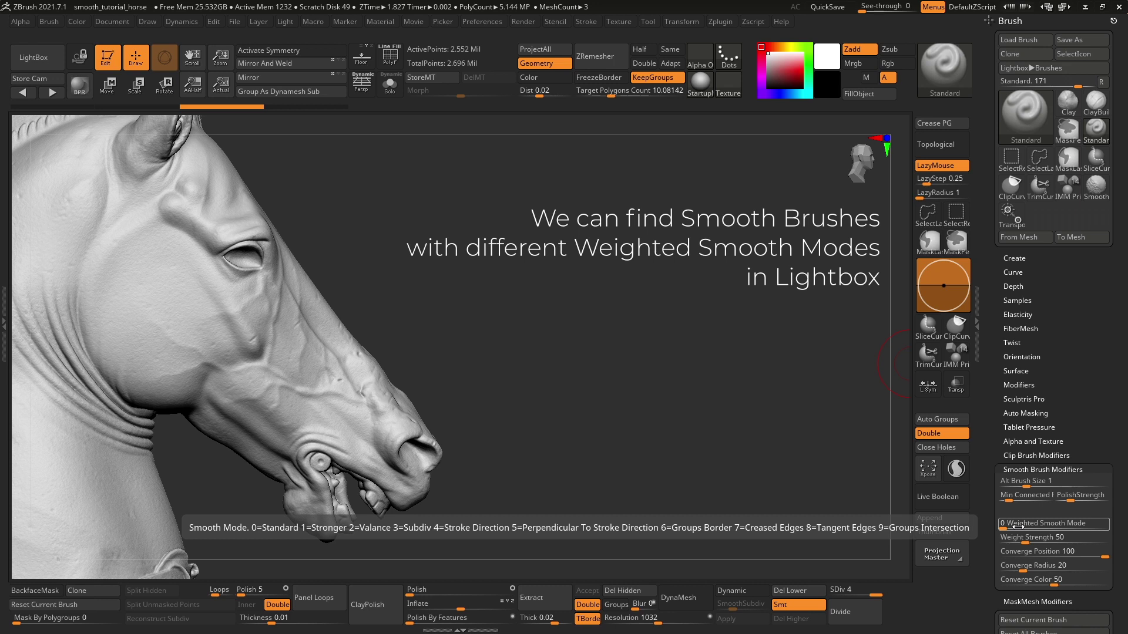
left_click(33, 57)
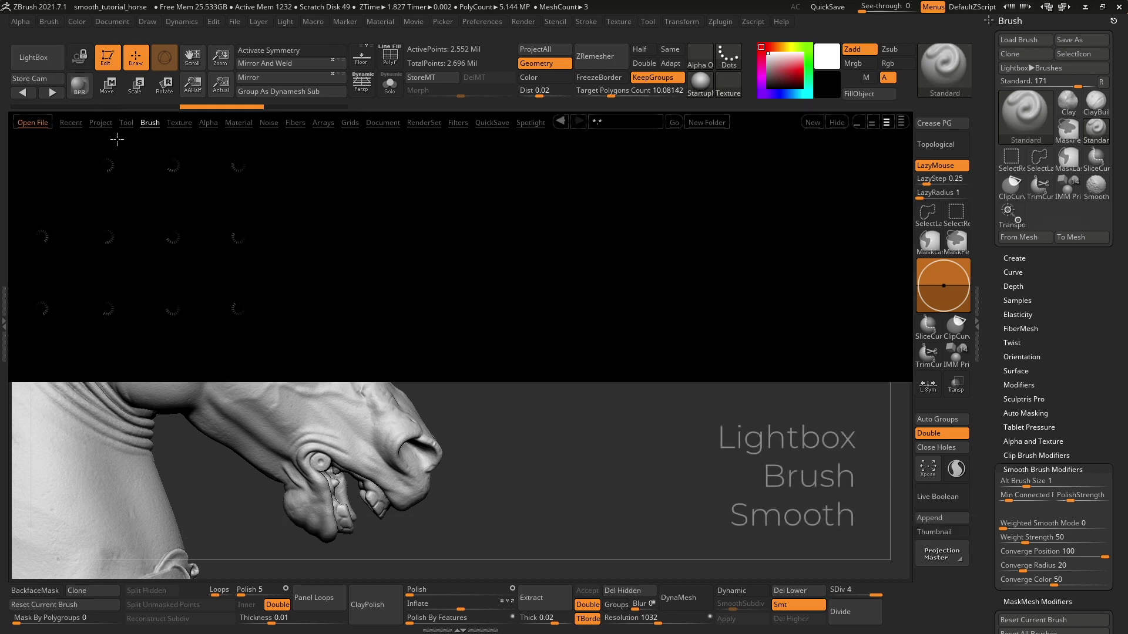
left_click(150, 123)
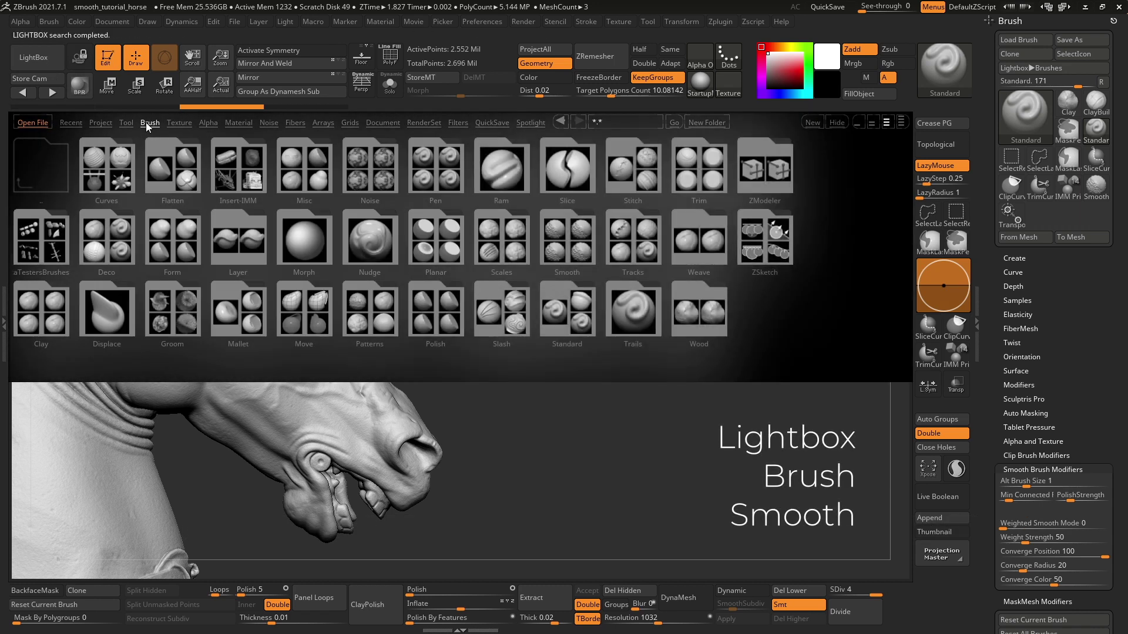
left_click(578, 249)
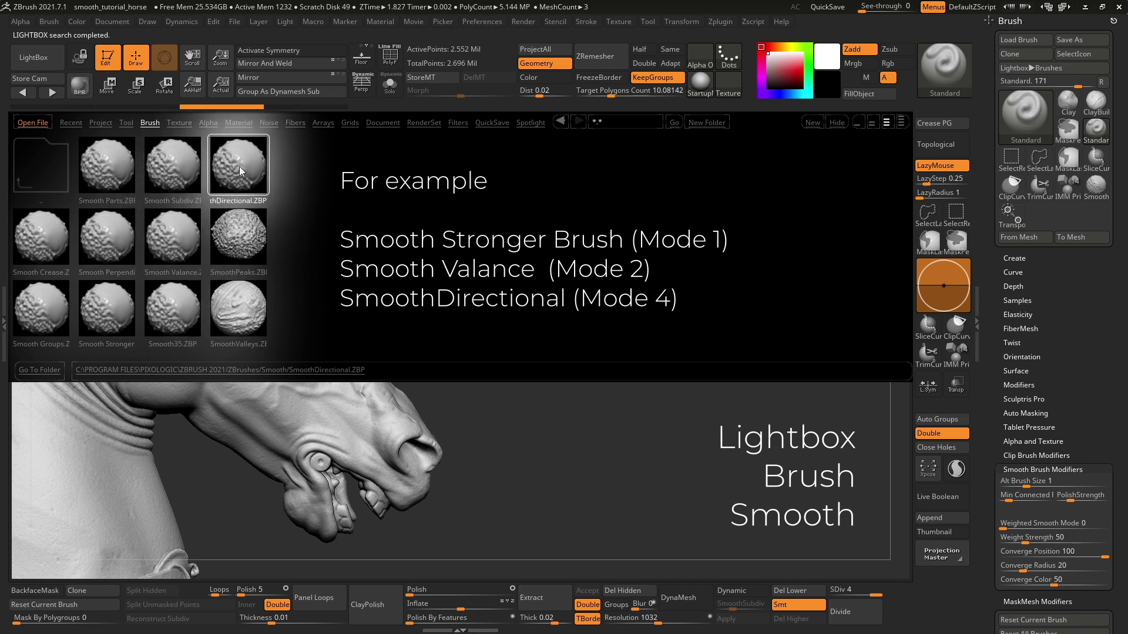
left_click(32, 58)
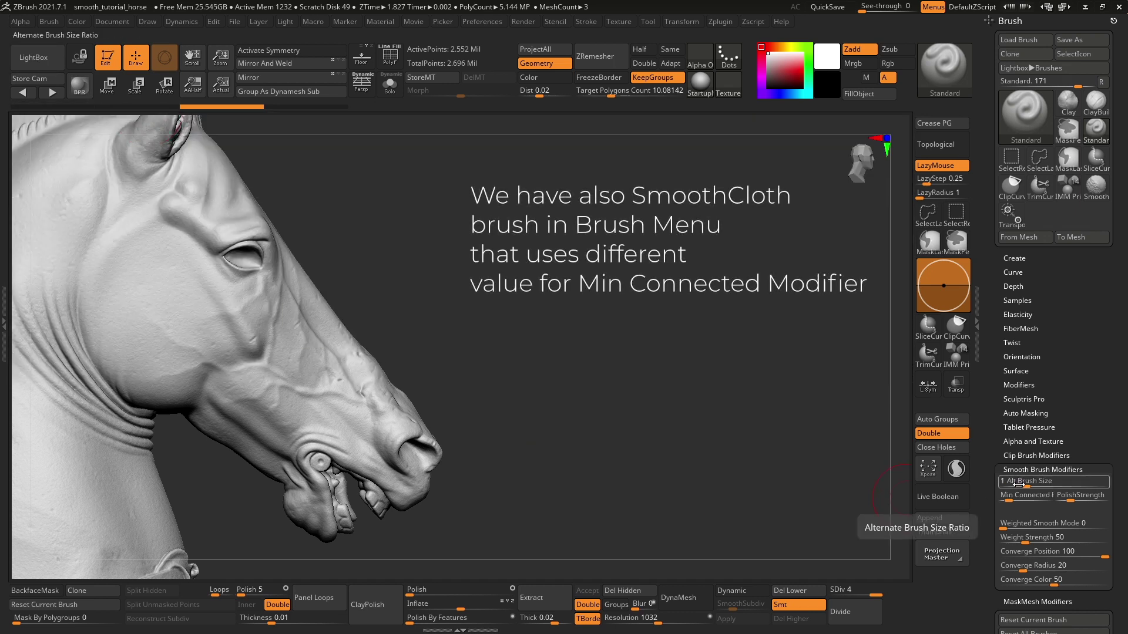
key("b")
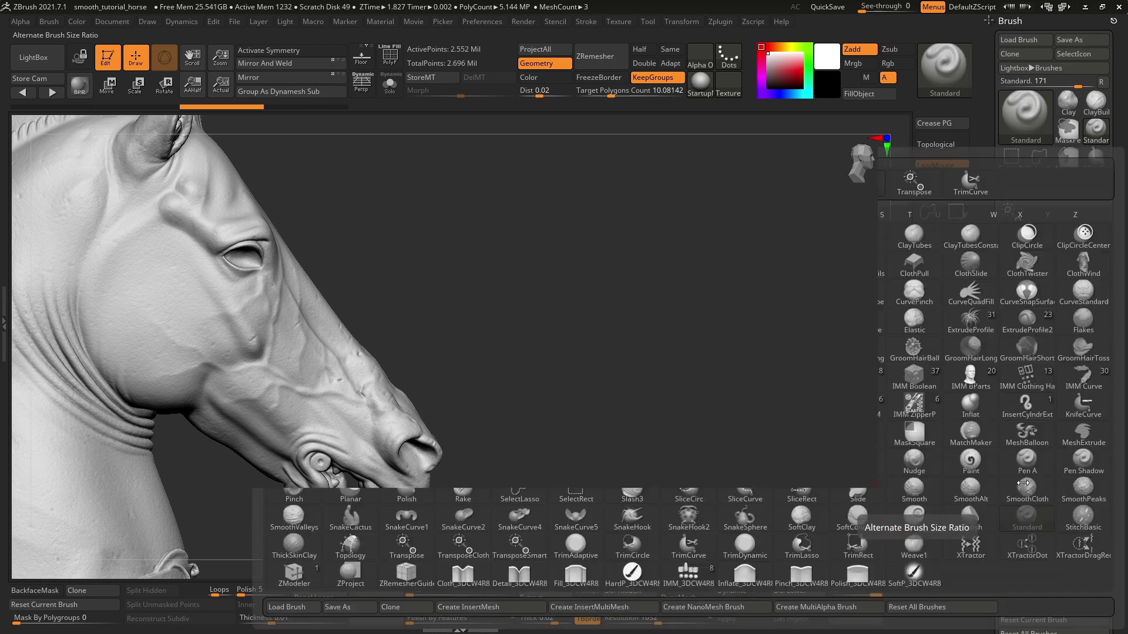
key("s")
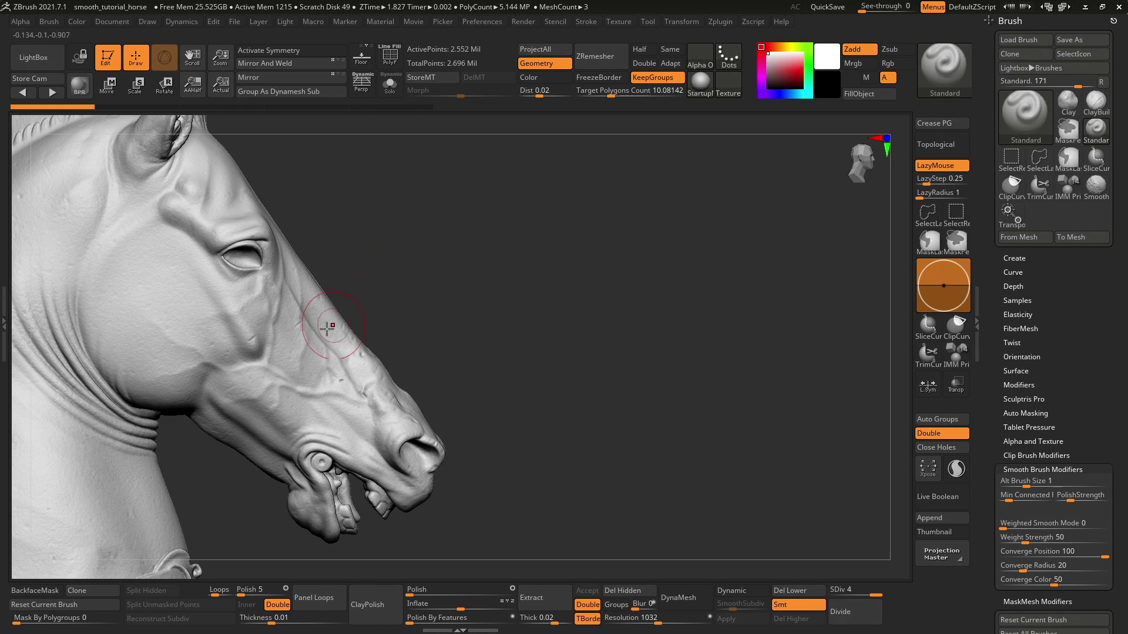
key("shift")
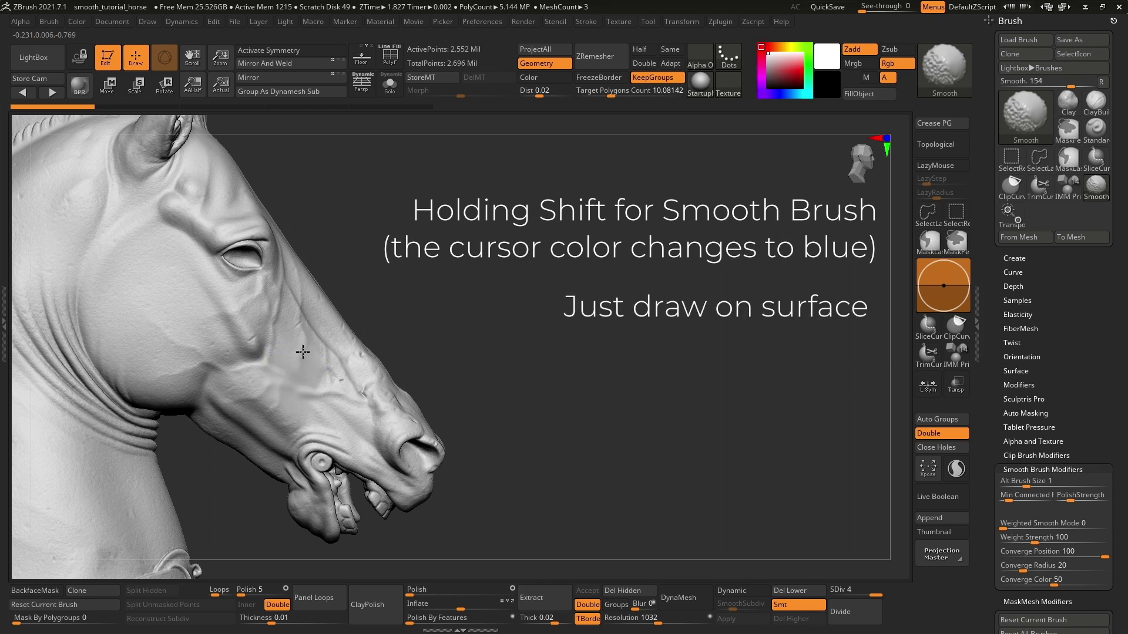
key("shift")
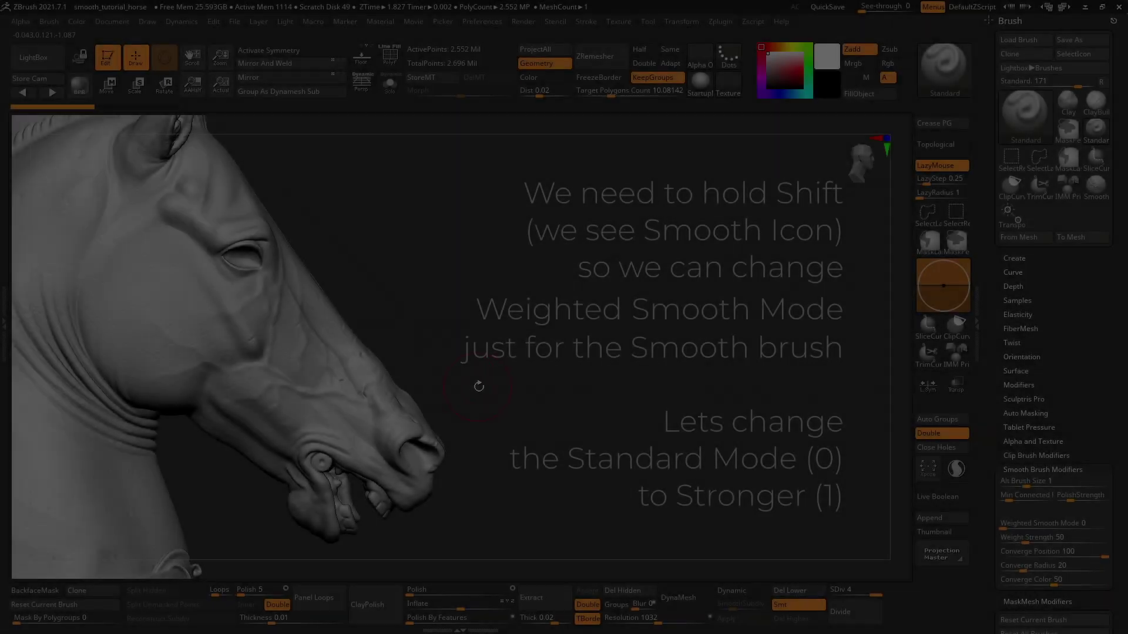
- Set Weighted Smooth Mode to 1 (Stronger) and smooth the ridges on the horse's cheek
key("shift")
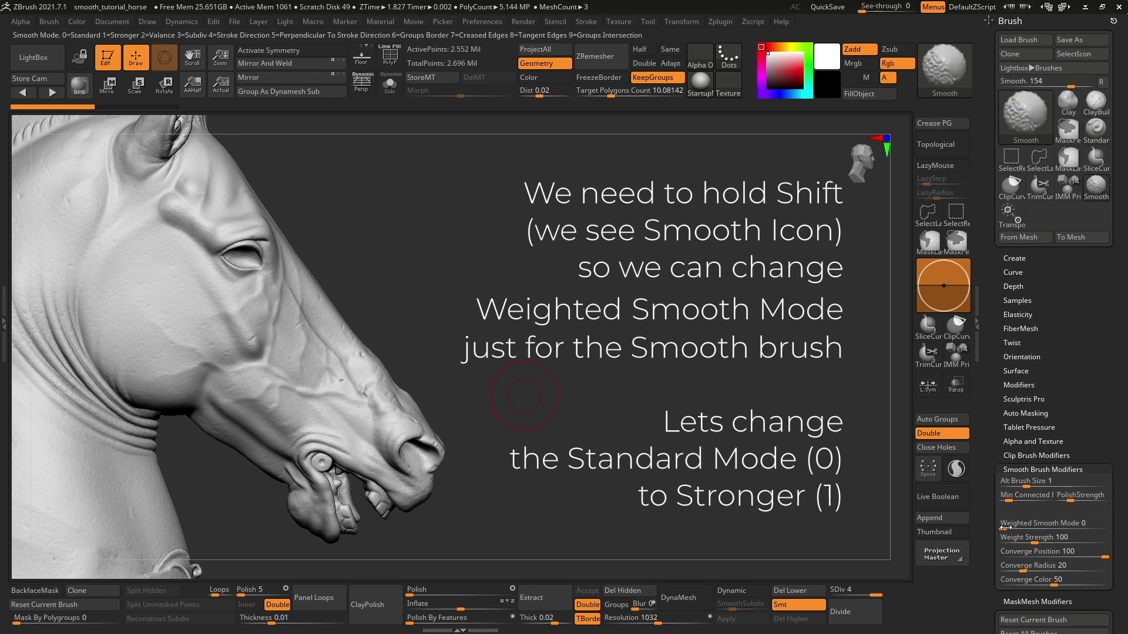
mouse_move(1042, 523)
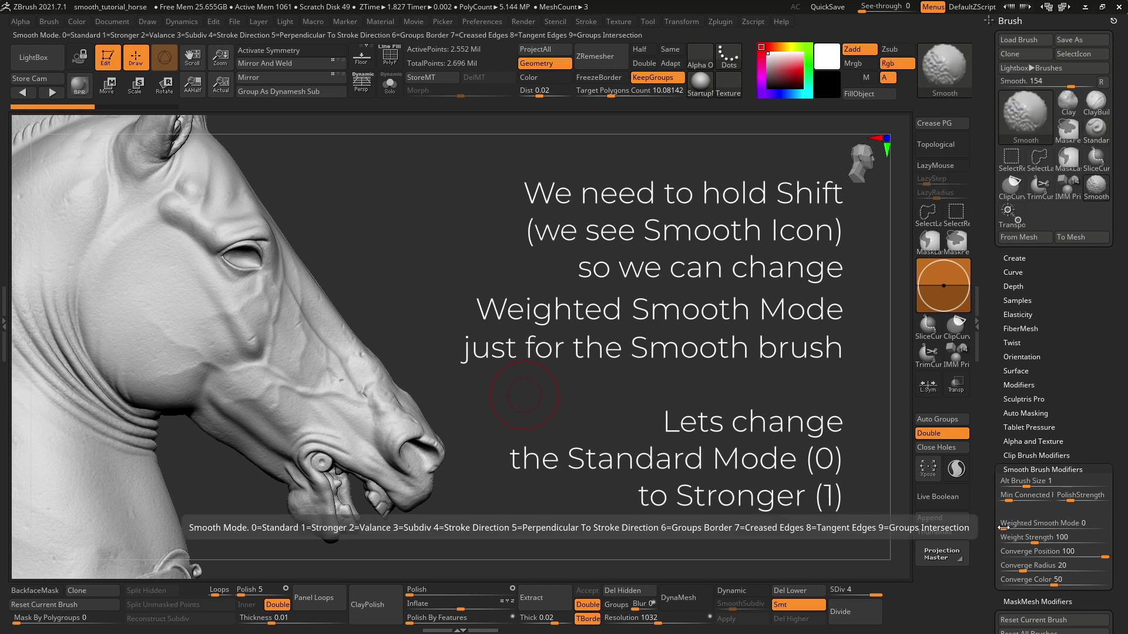
left_click(1003, 529)
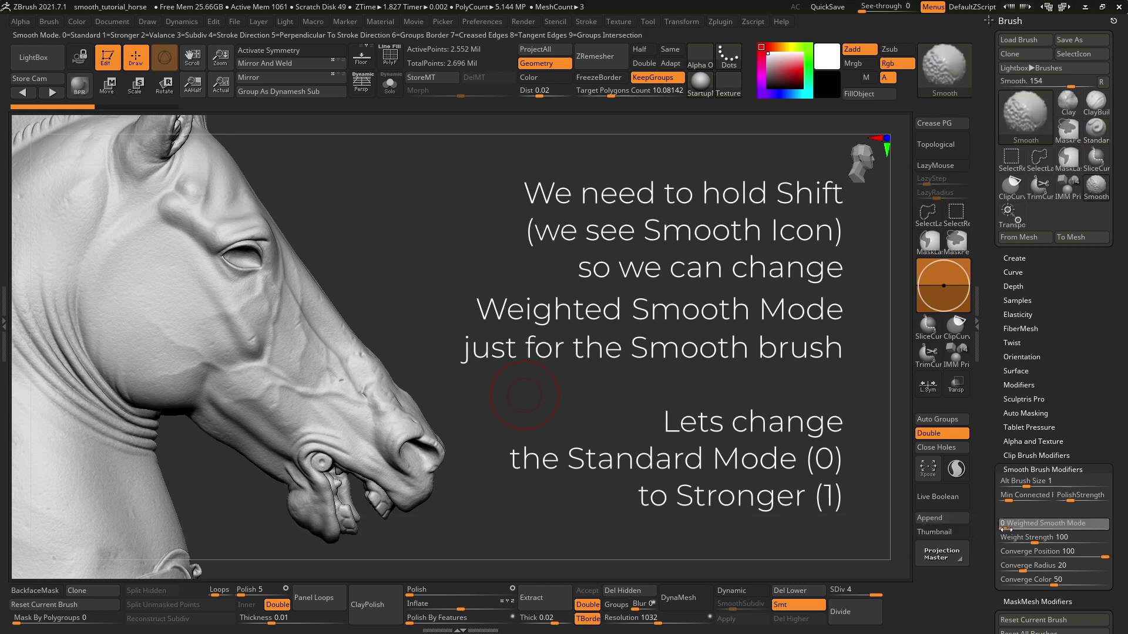
type("1")
key("Return")
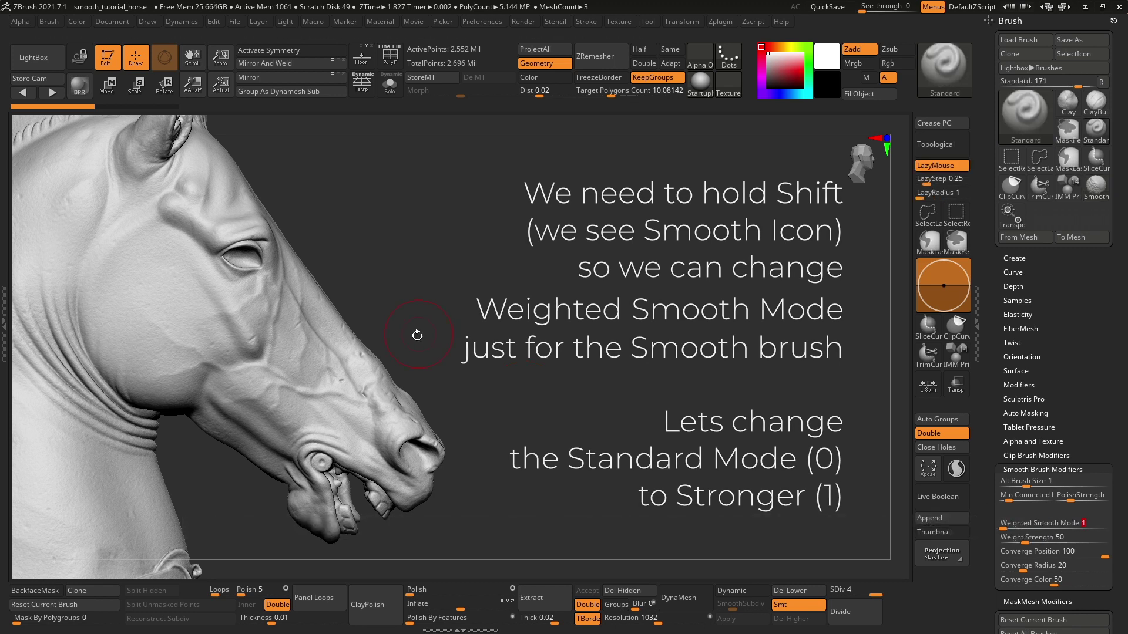
mouse_move(305, 381)
left_mouse_down()
mouse_move(282, 382)
mouse_move(261, 347)
mouse_move(272, 311)
mouse_move(245, 321)
mouse_move(247, 246)
mouse_move(233, 254)
left_mouse_up()
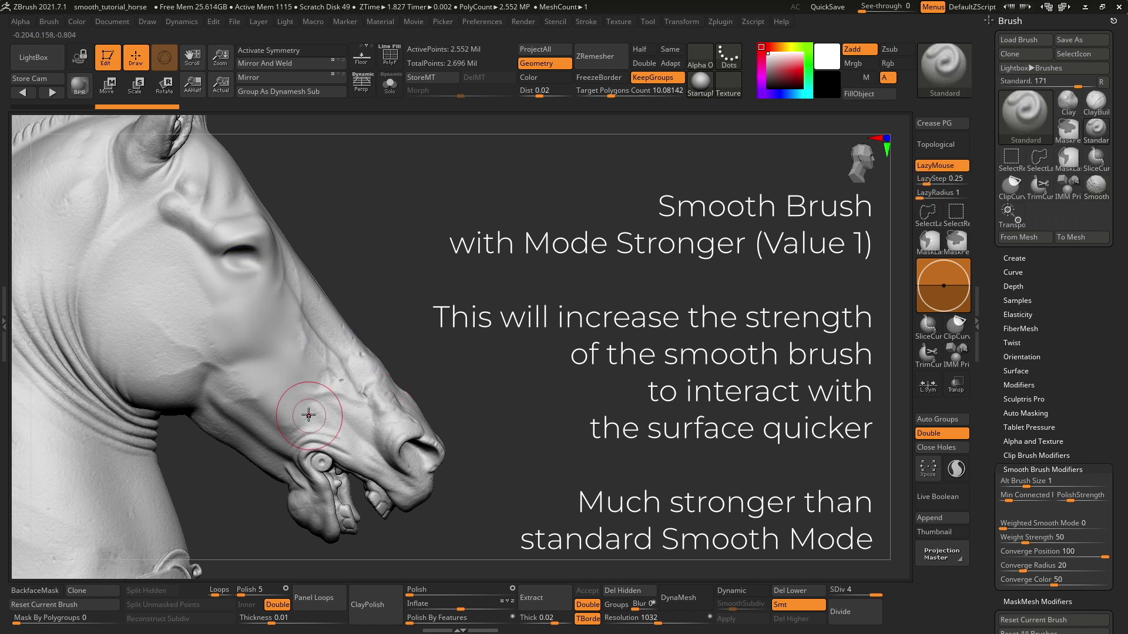
mouse_move(309, 415)
left_mouse_down("shift")
mouse_move(263, 387)
mouse_move(294, 420)
mouse_move(292, 404)
left_mouse_up("shift")
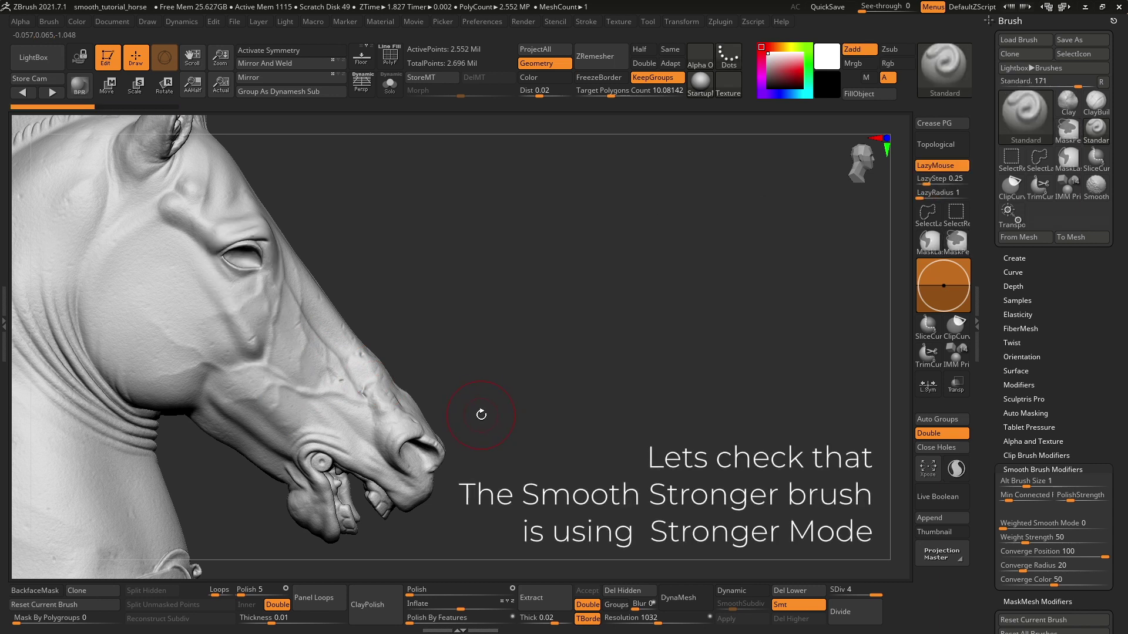
- Load the Smooth Stronger brush from LightBox and dismiss the smoothing-brush note
left_click(34, 57)
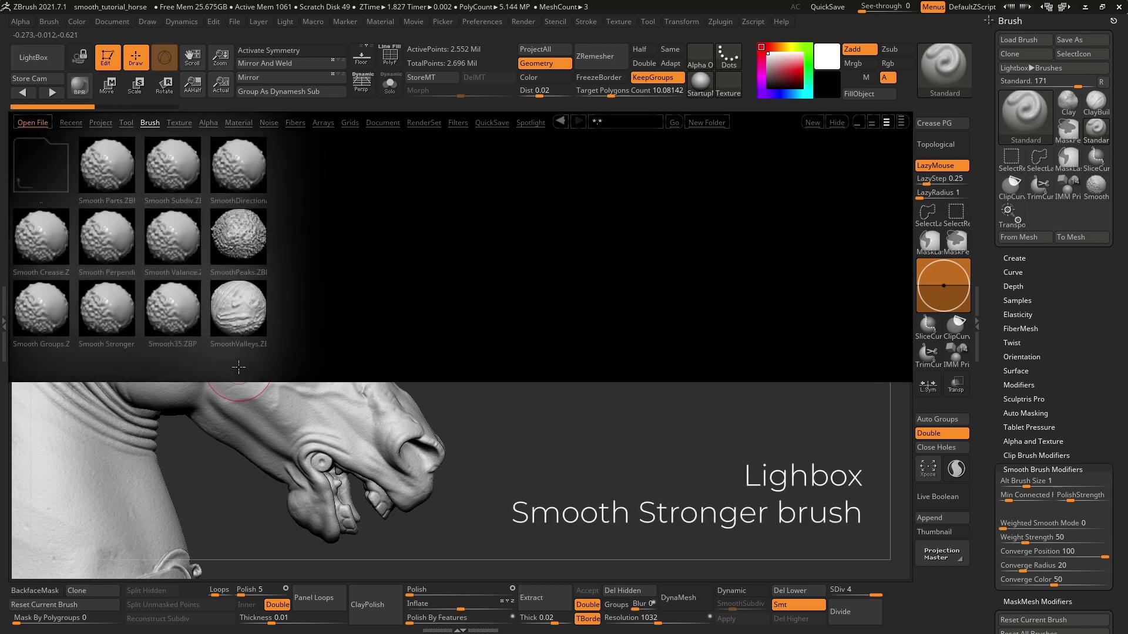
double_click(107, 312)
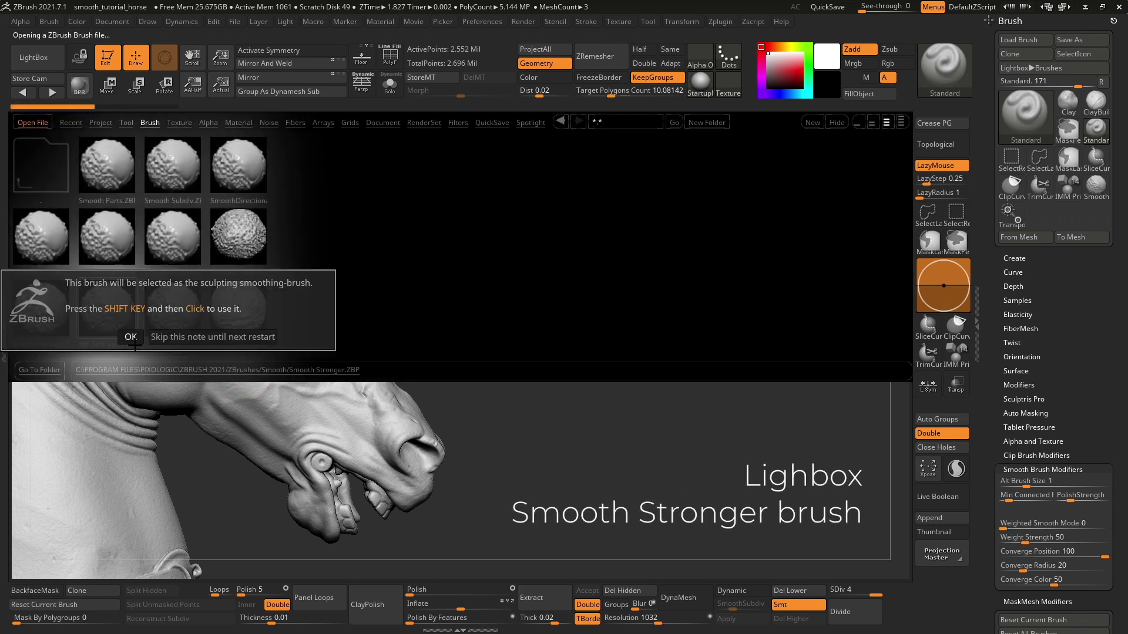
left_click(130, 337)
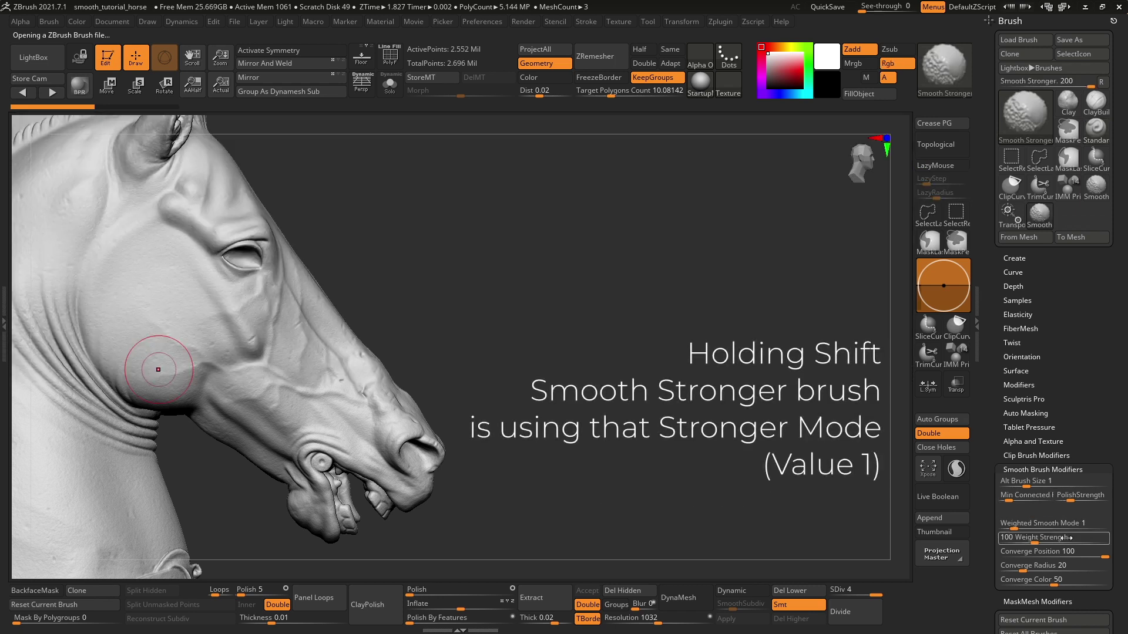
mouse_move(1044, 523)
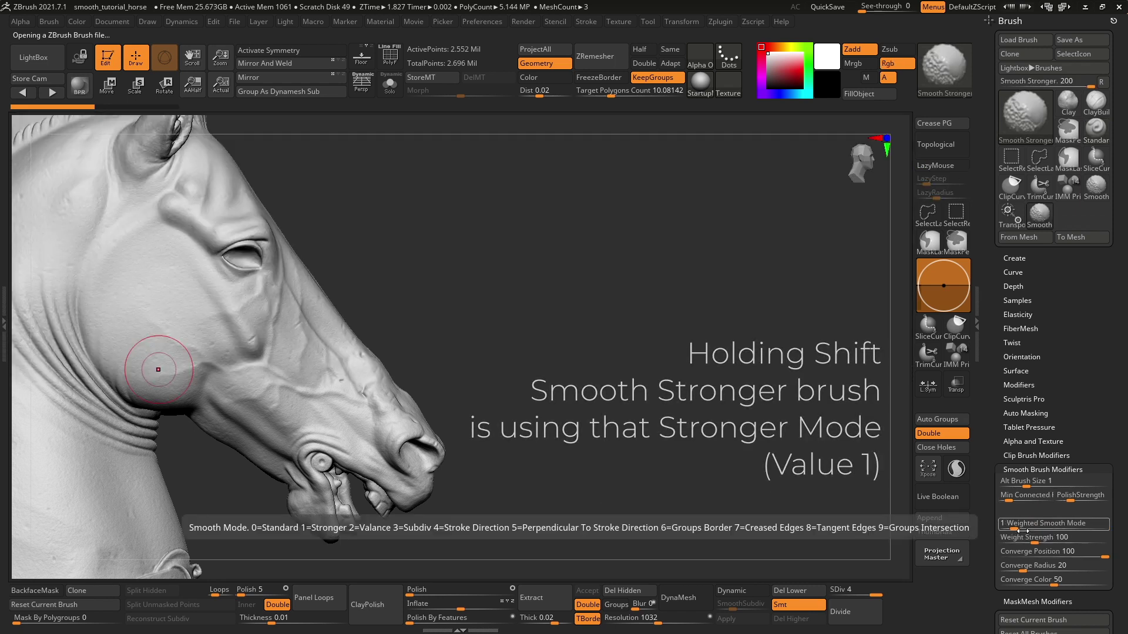
- Restore Smooth as the smoothing brush via the brush picker and dismiss the note
key("b")
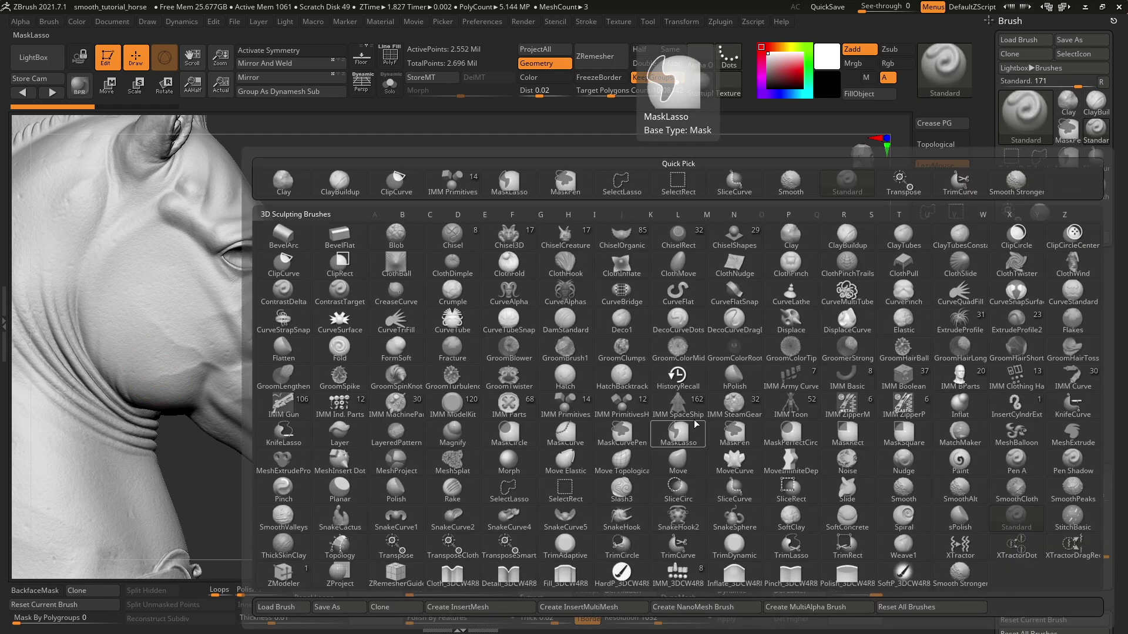
key("s")
key("m")
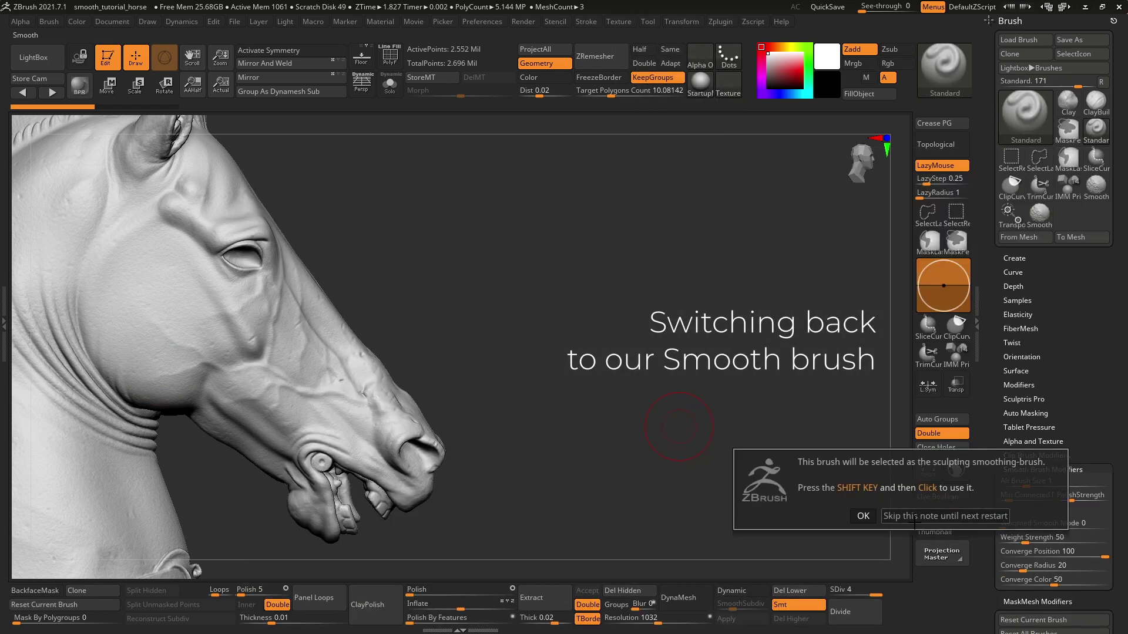
left_click(863, 516)
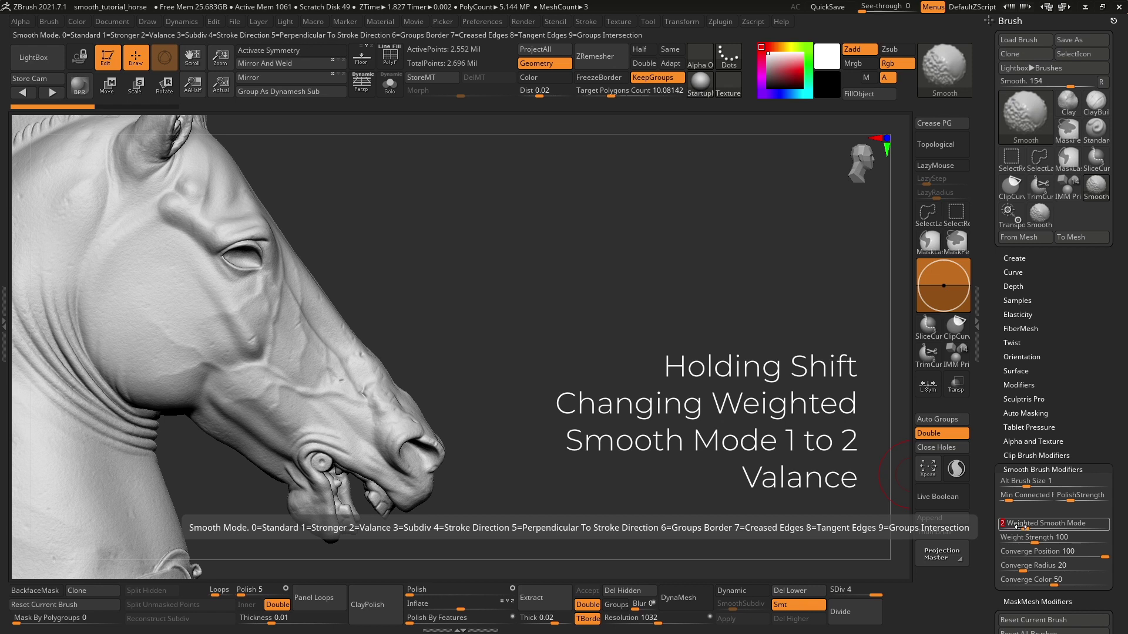
- Smooth the horse's cheek with Valance-weighted smoothing (mode 2)
key("shift")
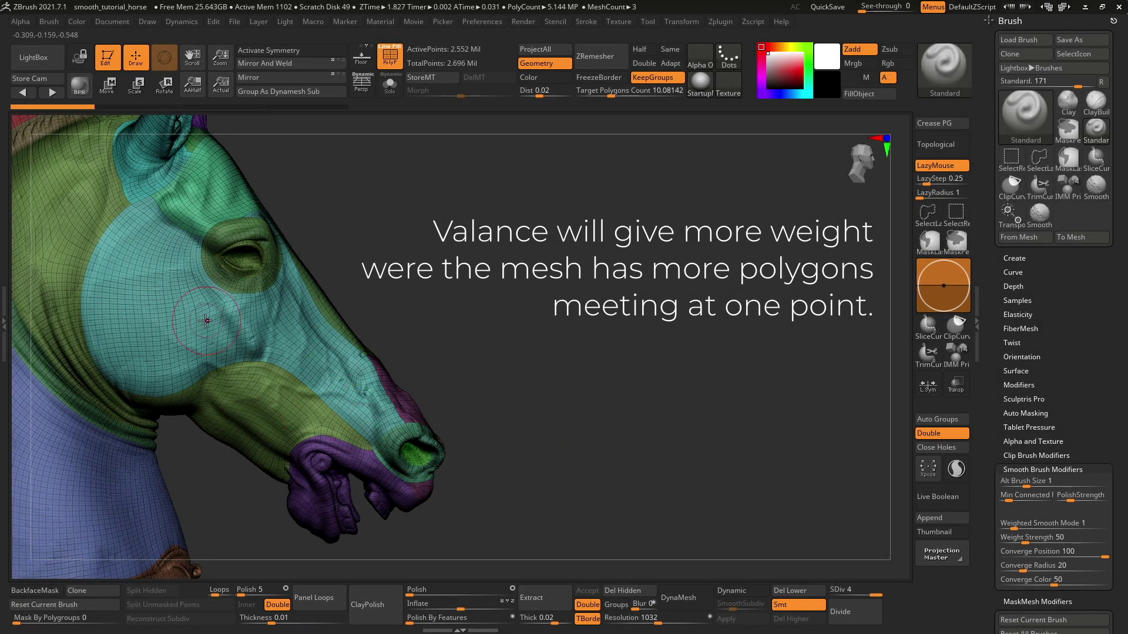
key("shift")
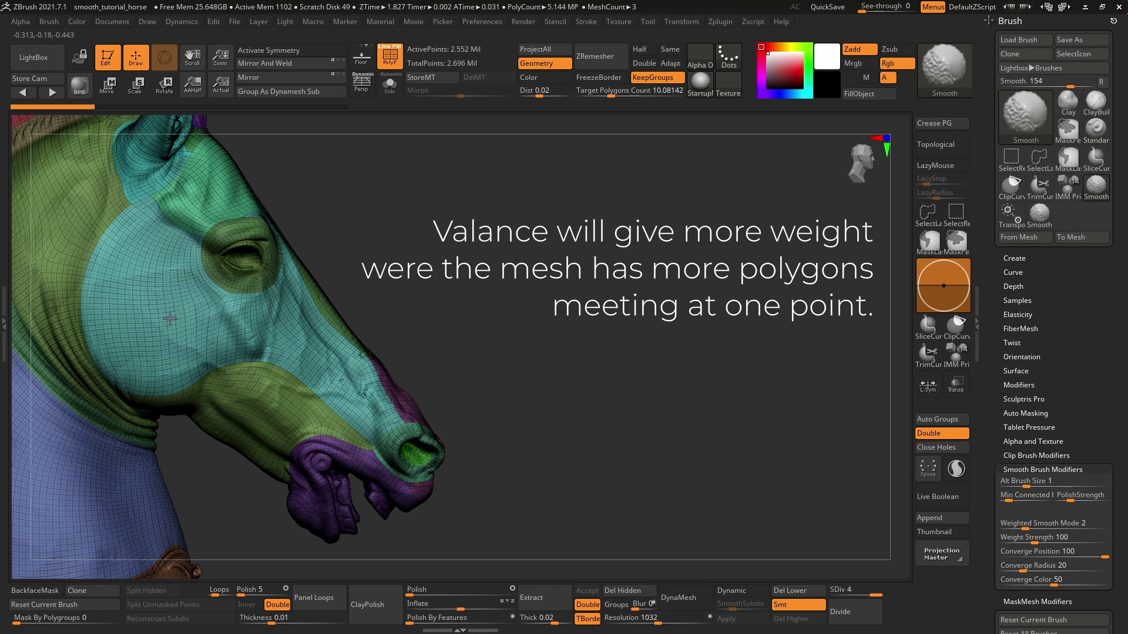
left_click_drag(167, 324, 194, 329, "shift")
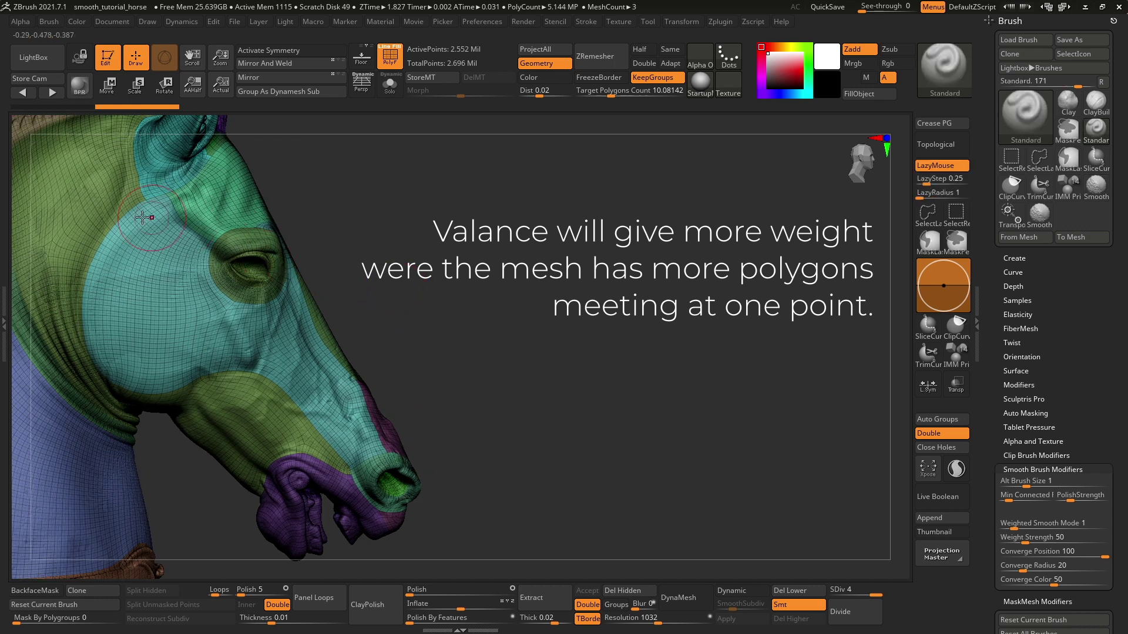
key("shift")
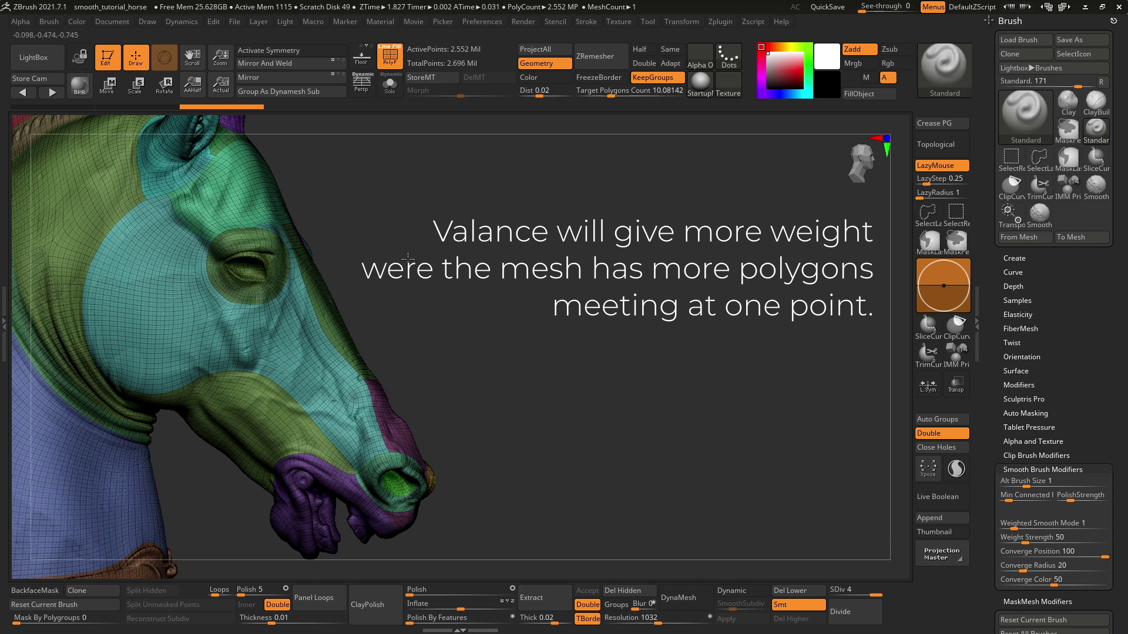
- Hide PolyF polygroup colours and wireframe, then smooth the cheek below the eye
left_click(387, 65)
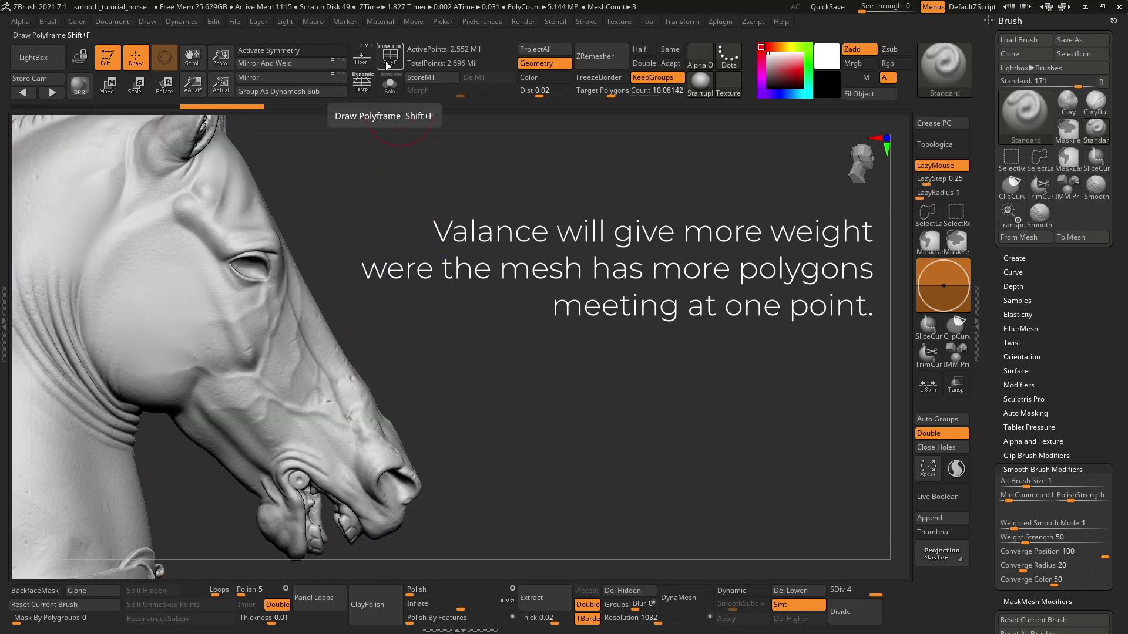
key("shift")
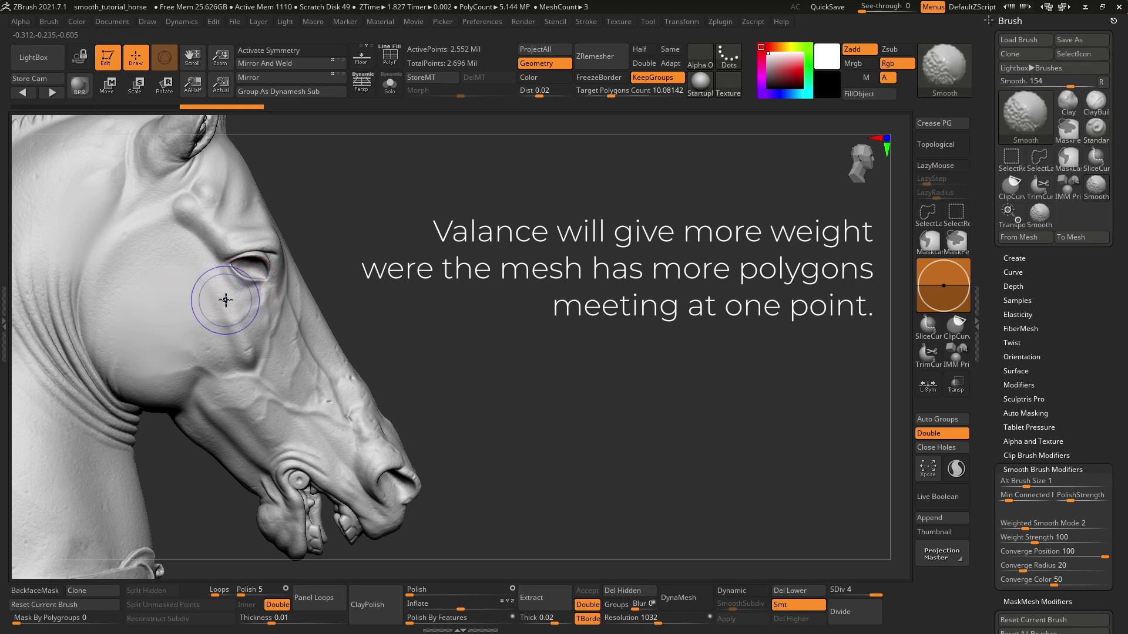
left_click_drag(225, 300, 213, 340, "shift")
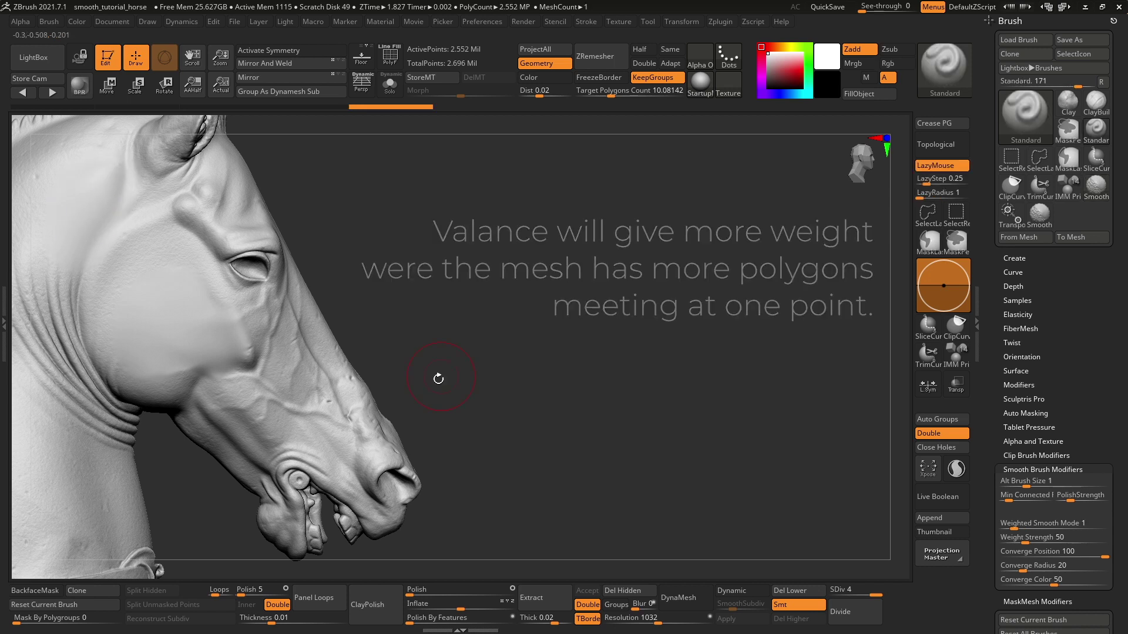
key("ctrl")
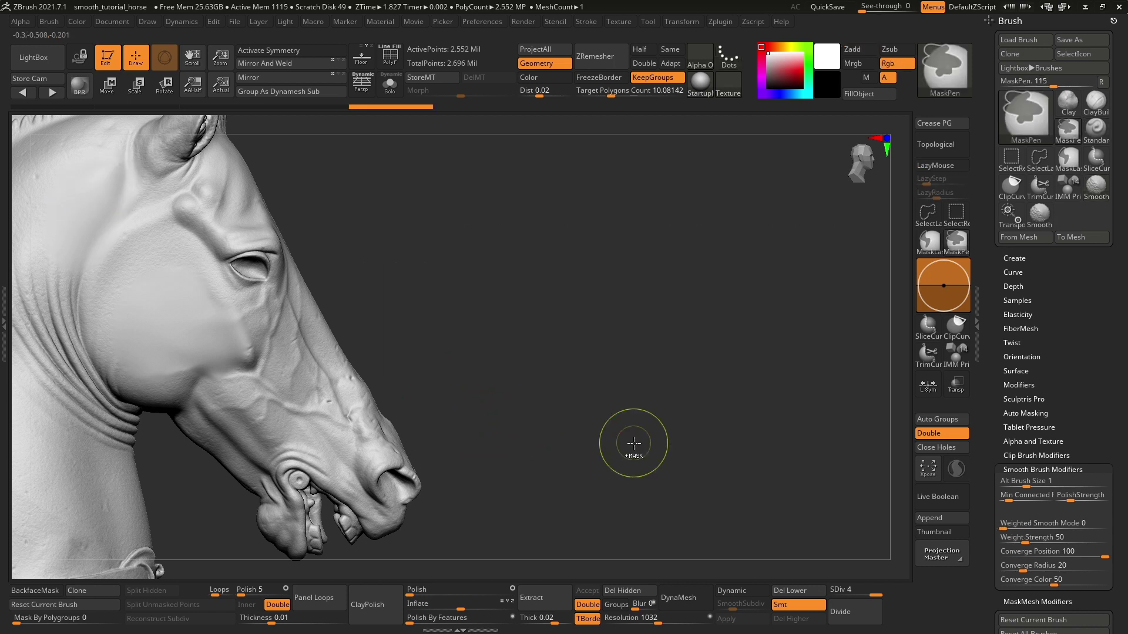
key("shift")
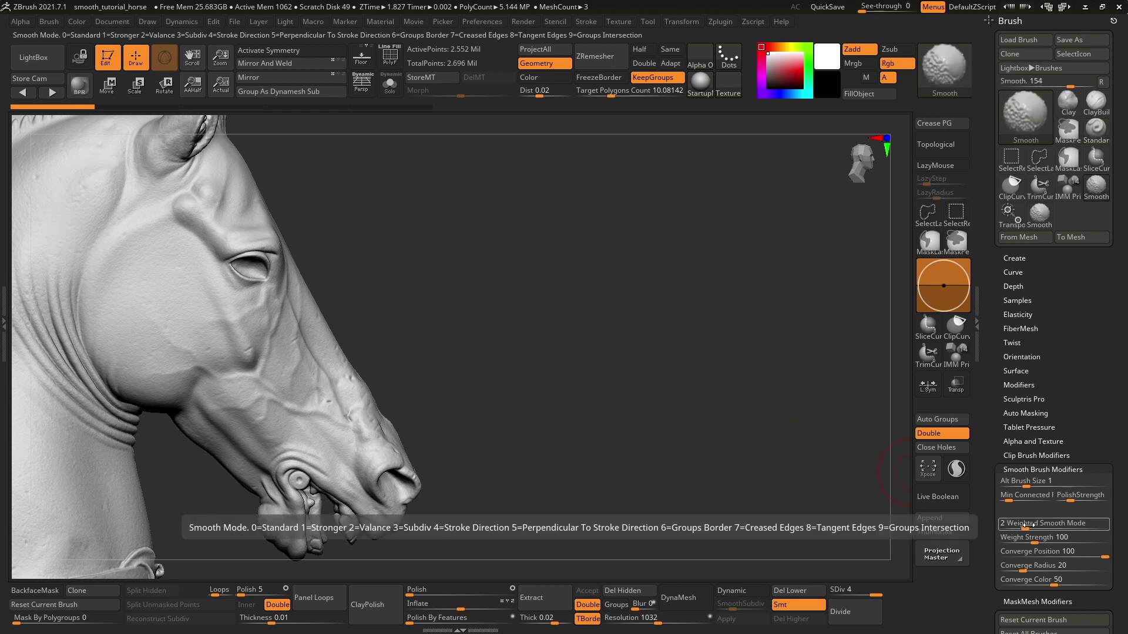
- Drag Weighted Smooth Mode from 2 through 3 up to 4 (Stroke Direction)
left_click_drag(1025, 527, 1028, 524, "shift")
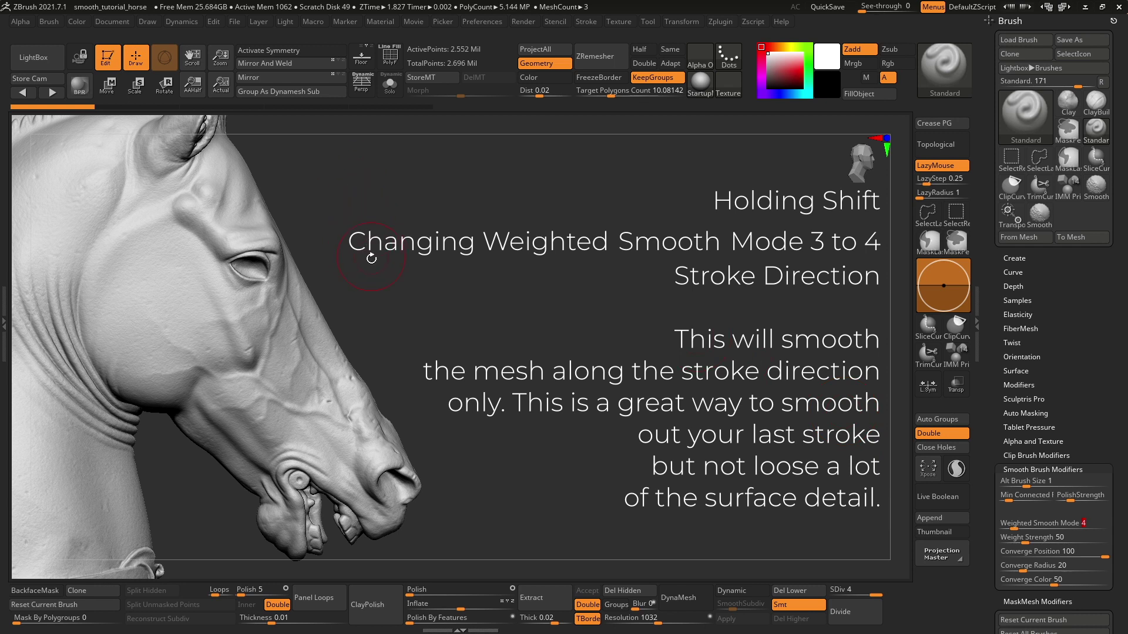
- Smooth below the eye along the stroke, then sculpt a dab and strokes onto the cheek
key("space")
mouse_move(196, 259)
left_mouse_down("shift")
mouse_move(221, 306)
mouse_move(217, 282)
mouse_move(221, 316)
left_mouse_up("shift")
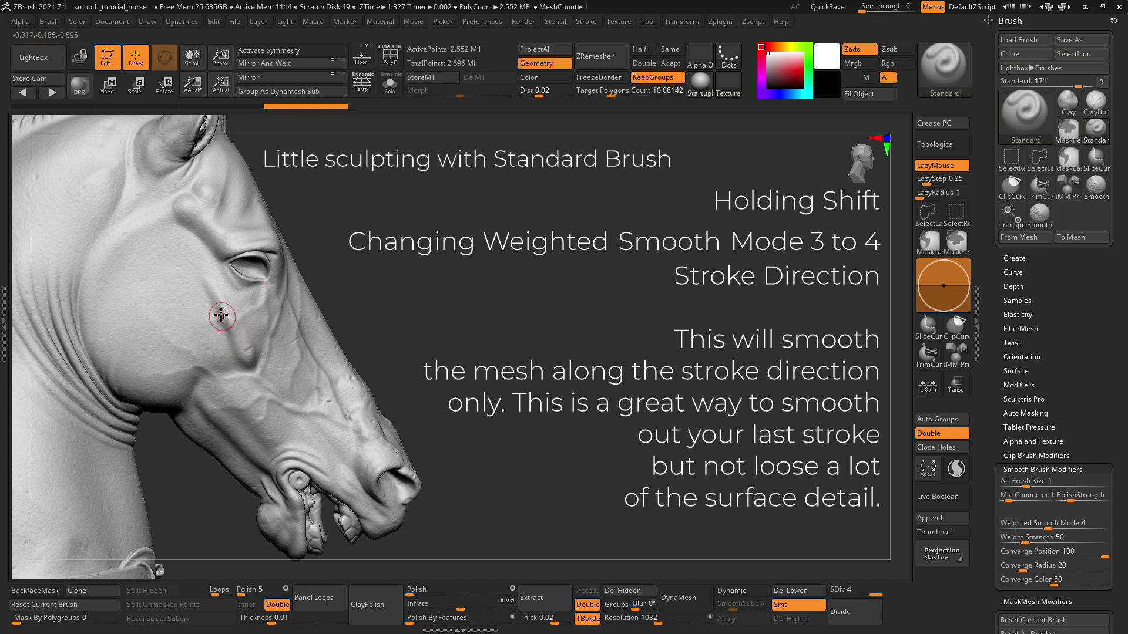
left_click(222, 252)
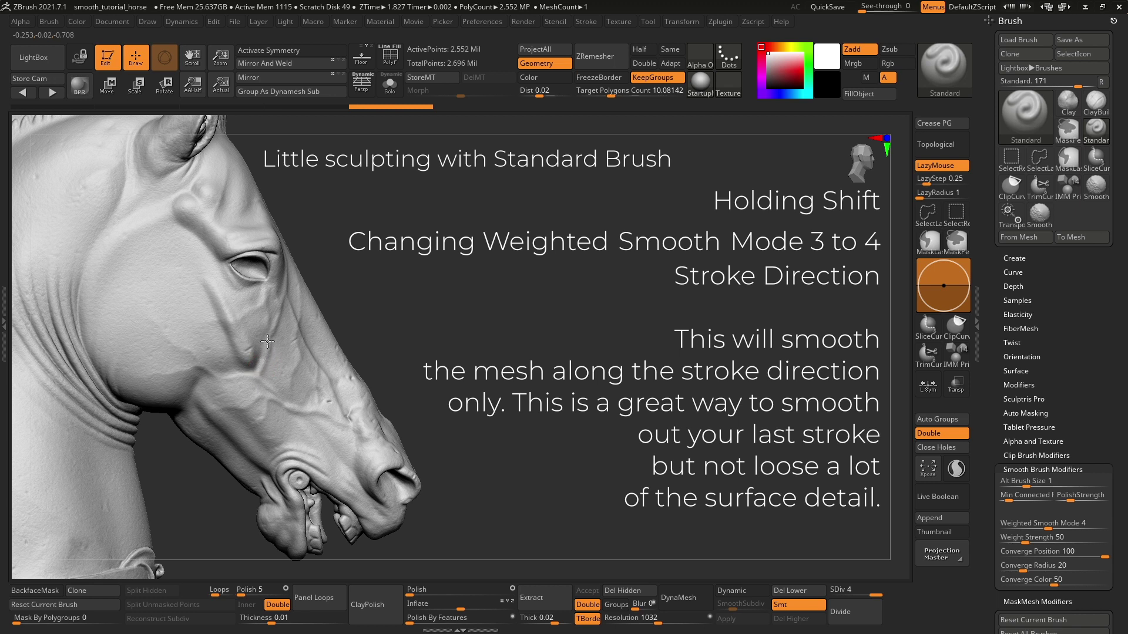
mouse_move(267, 341)
left_mouse_down("shift")
mouse_move(259, 323)
mouse_move(277, 294)
mouse_move(261, 370)
left_mouse_up("shift")
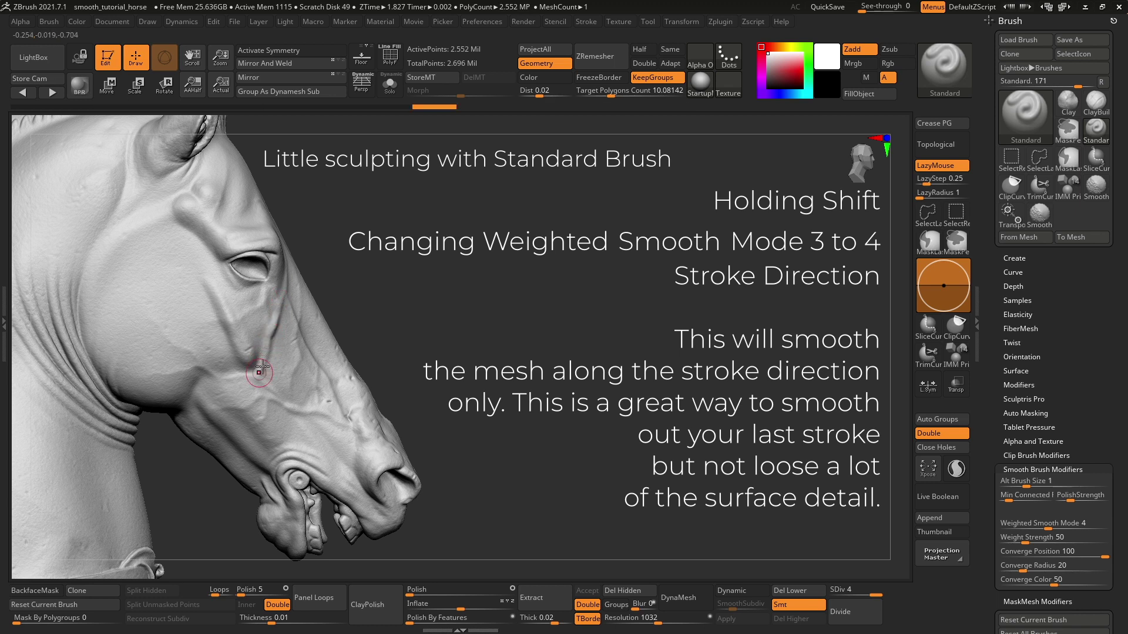
key("ctrl+shift+z")
key("ctrl+shift+z")
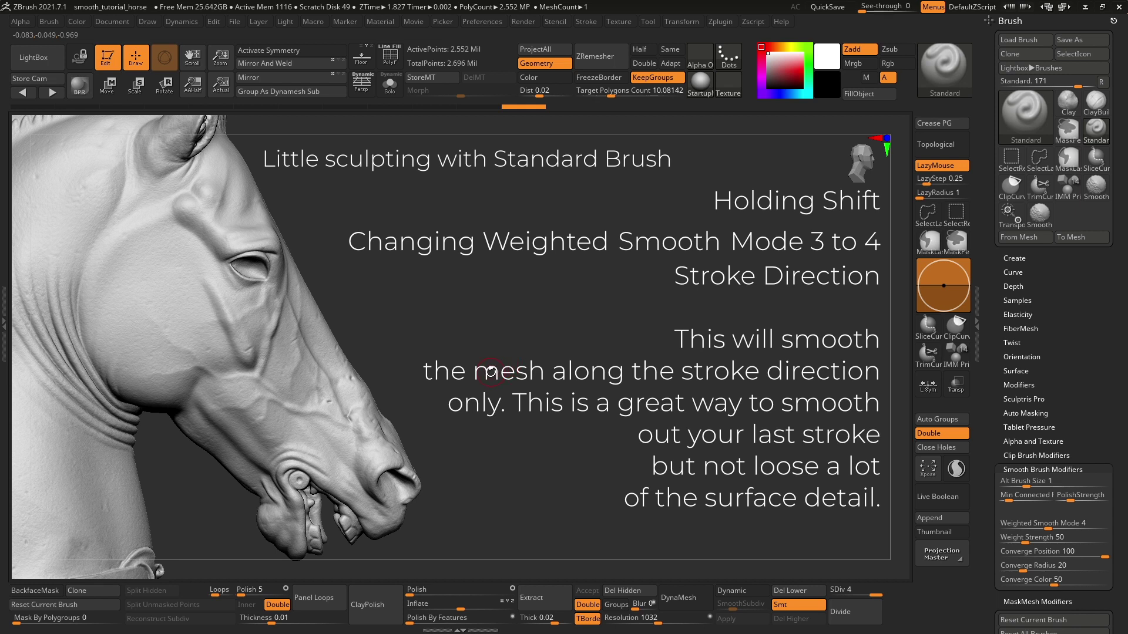
- Sculpt another stroke across the cheek and bring up stroke-direction smoothing
key("shift")
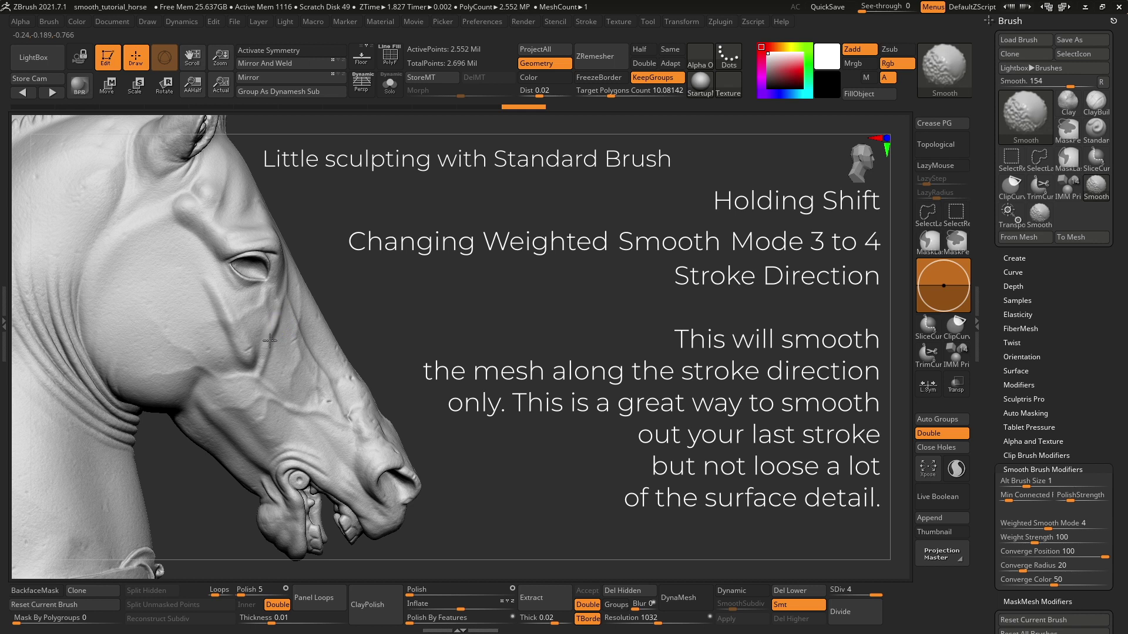
key("shift")
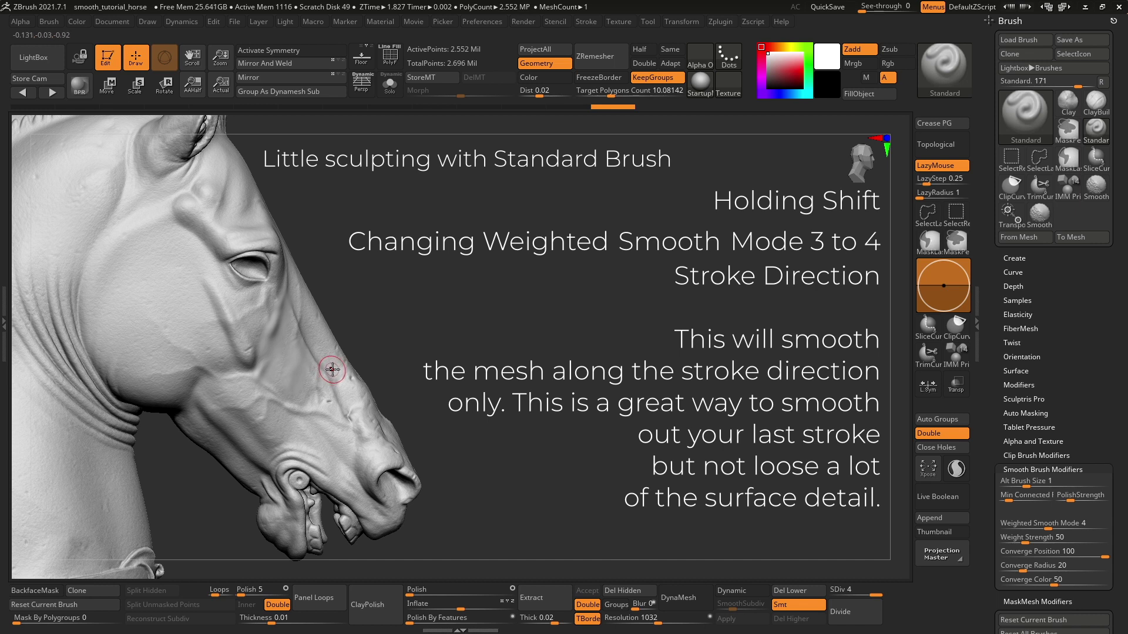
left_click_drag(292, 320, 292, 366)
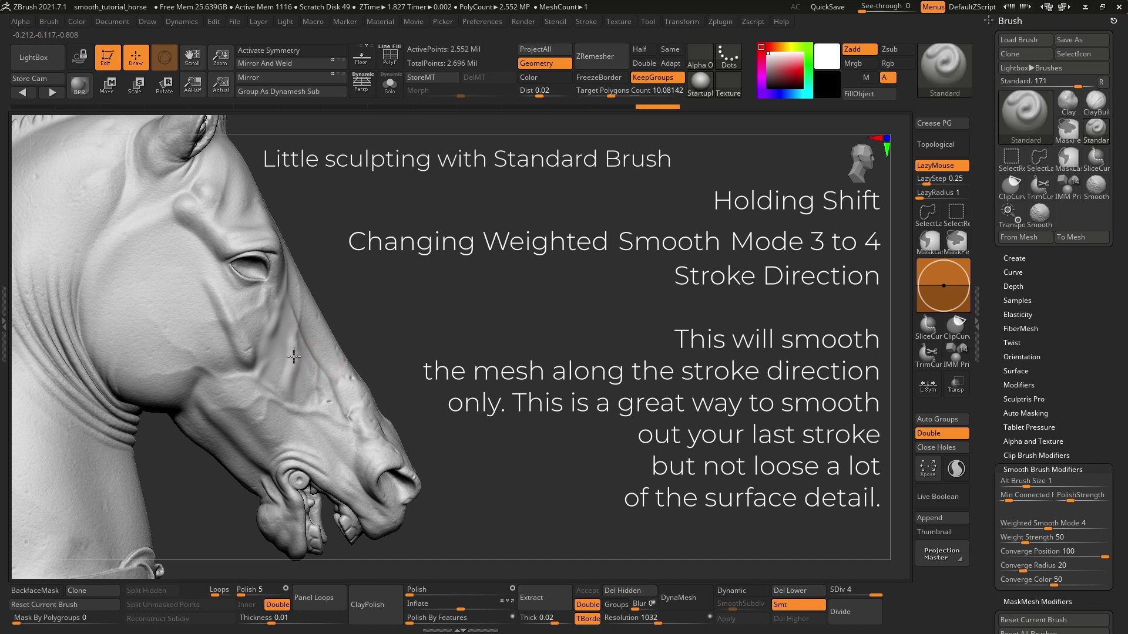
key("shift")
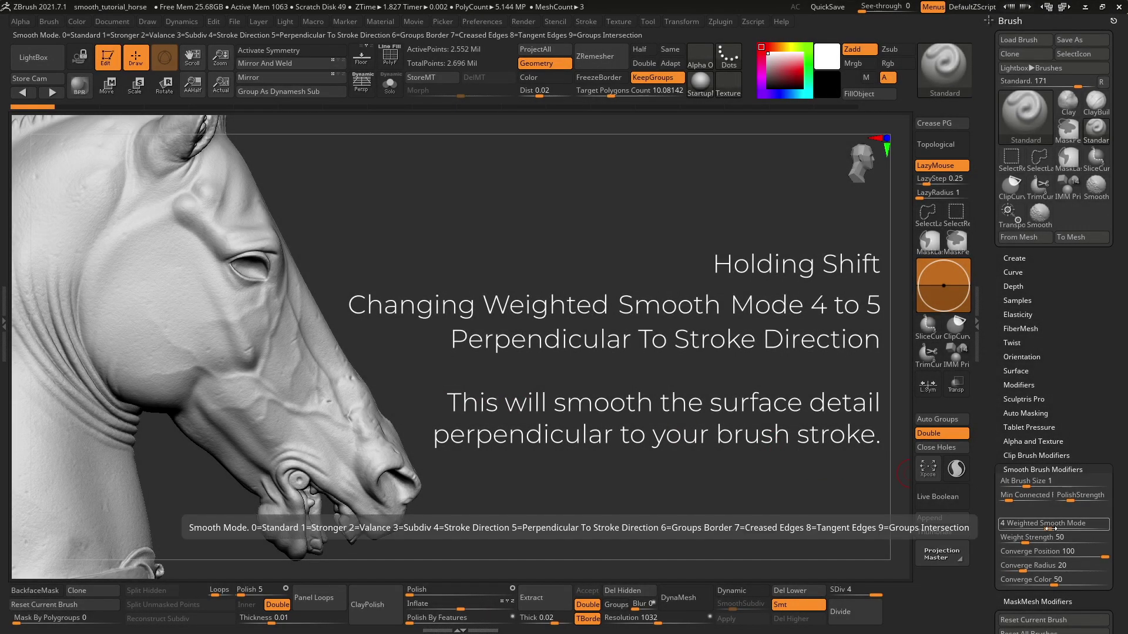
- Set the Smooth brush's Weighted Smooth Mode to 5 (Perpendicular To Stroke Direction)
key("shift")
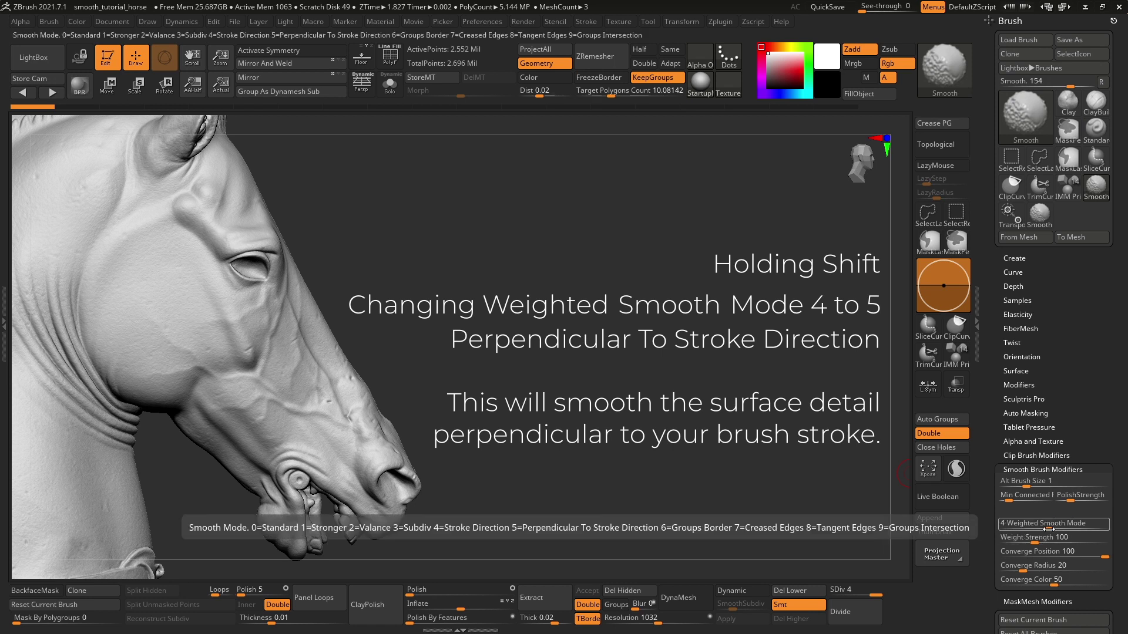
left_click(1048, 530)
left_click_drag(1041, 529, 1052, 529)
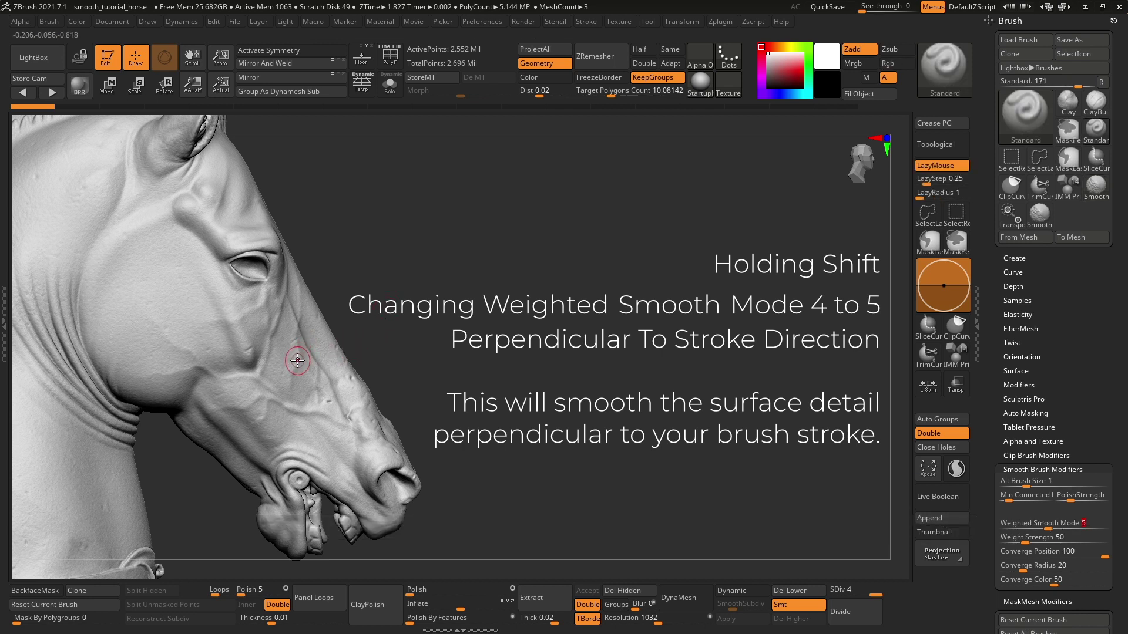
- Smooth the cheek and jaw edge with several perpendicular-mode strokes
key("shift")
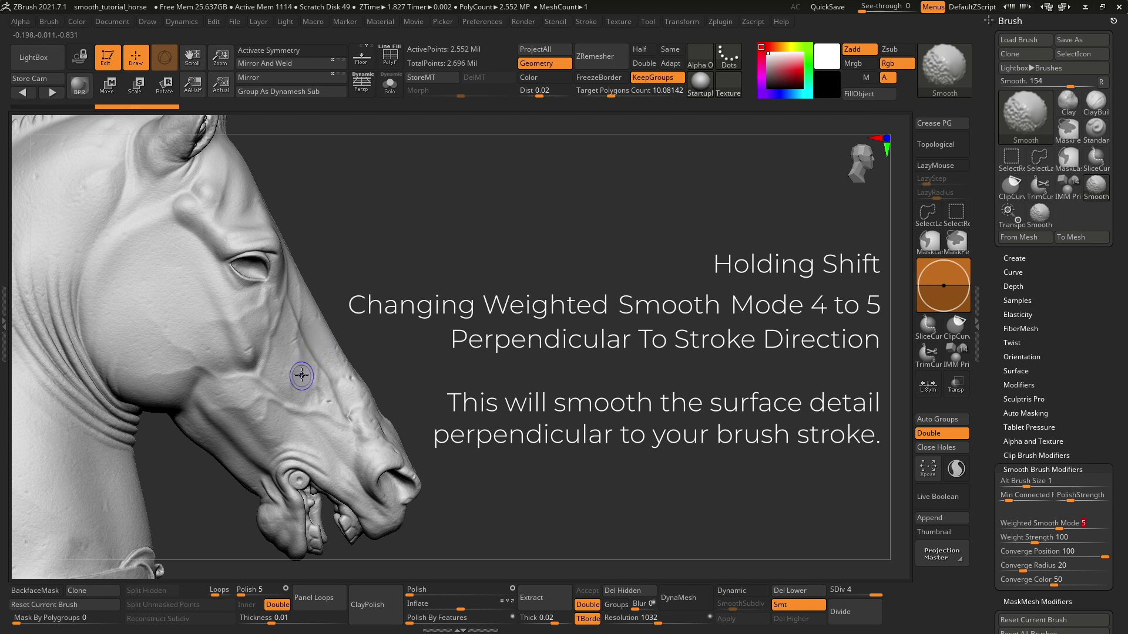
left_click_drag(307, 377, 345, 307, "shift")
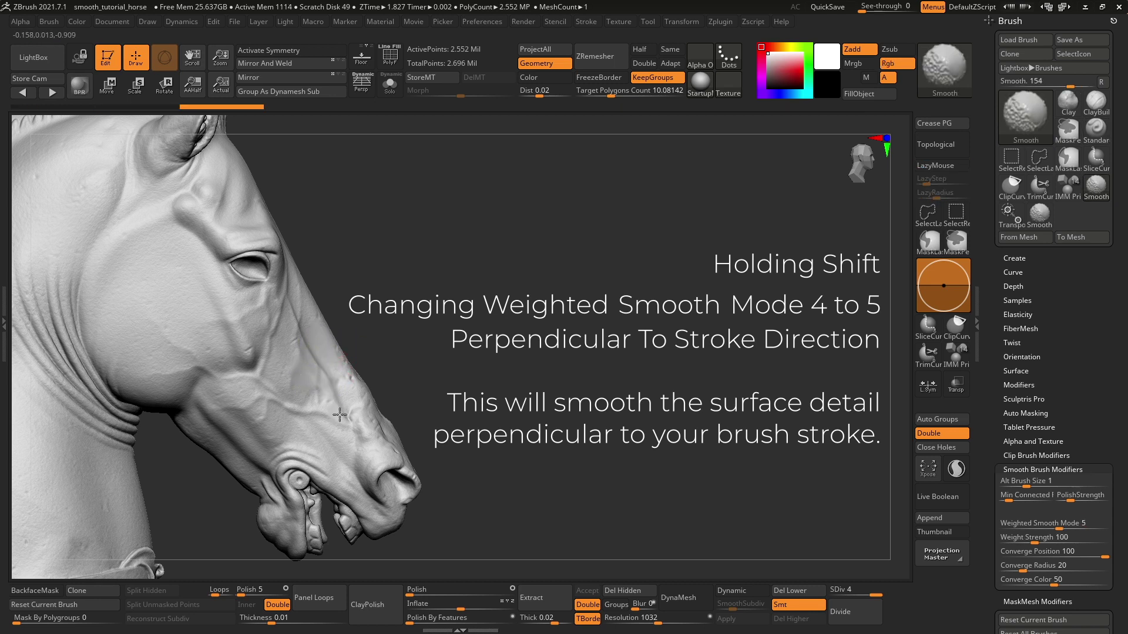
left_click_drag(330, 391, 343, 415, "shift")
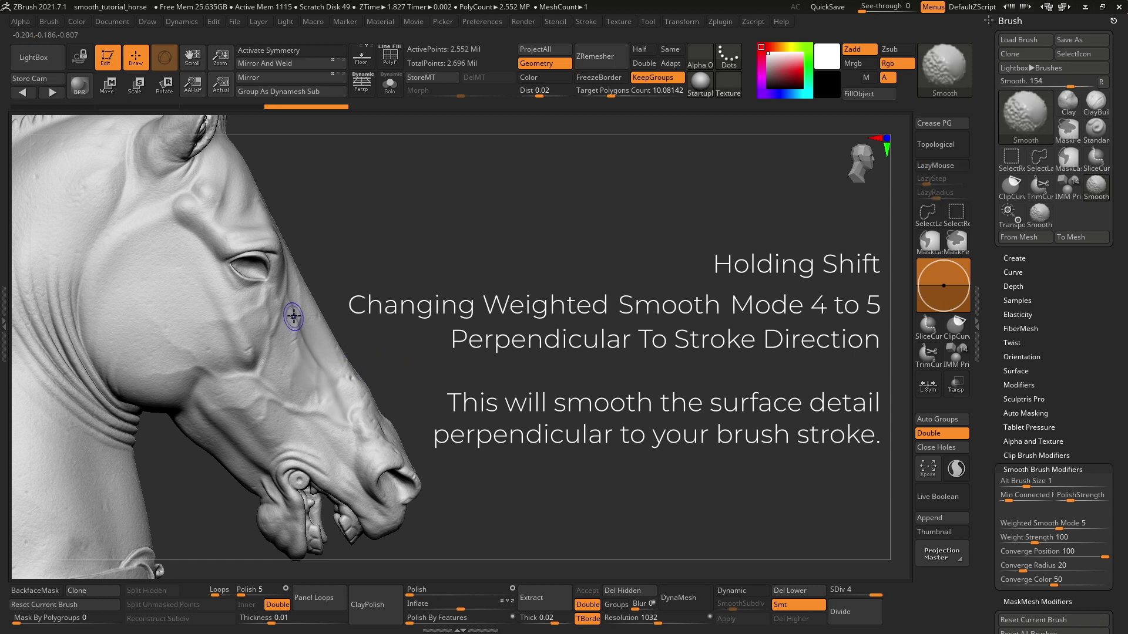
left_click_drag(290, 303, 360, 355, "shift")
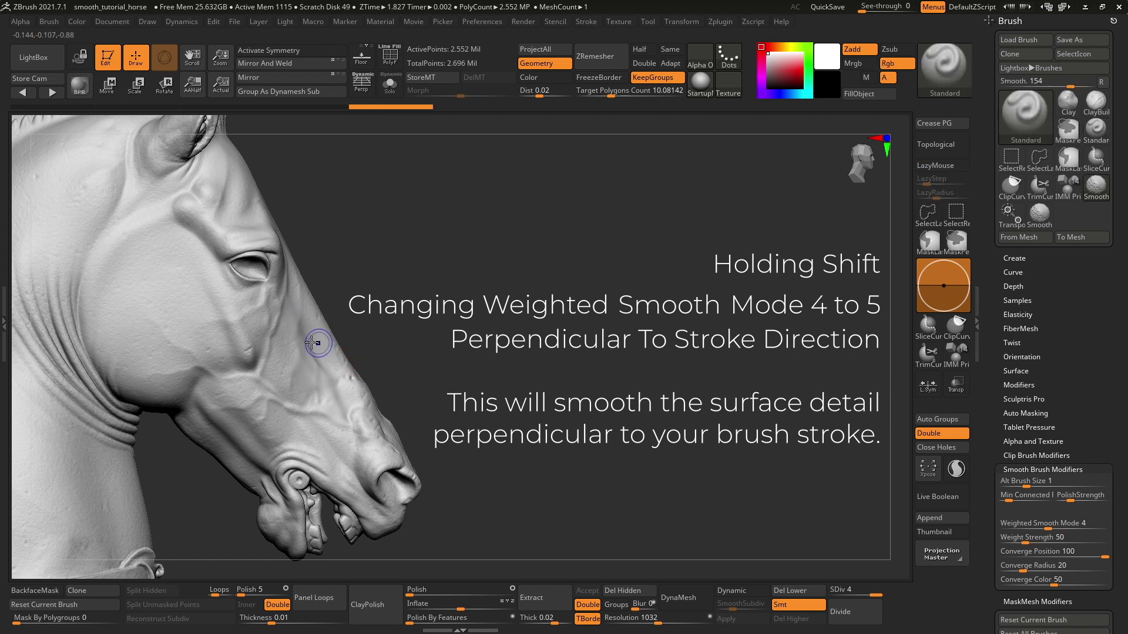
left_click_drag(261, 345, 283, 353, "shift")
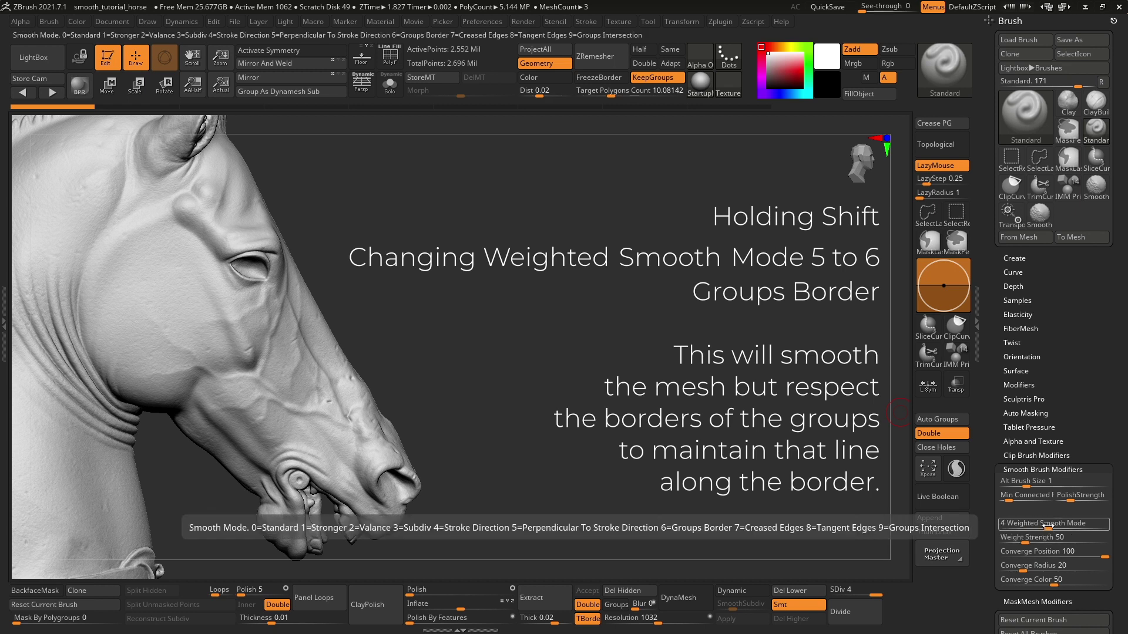
- Set Weighted Smooth Mode 6 (Groups Border), show PolyF, and smooth along the muzzle's teal-green group border
key("shift")
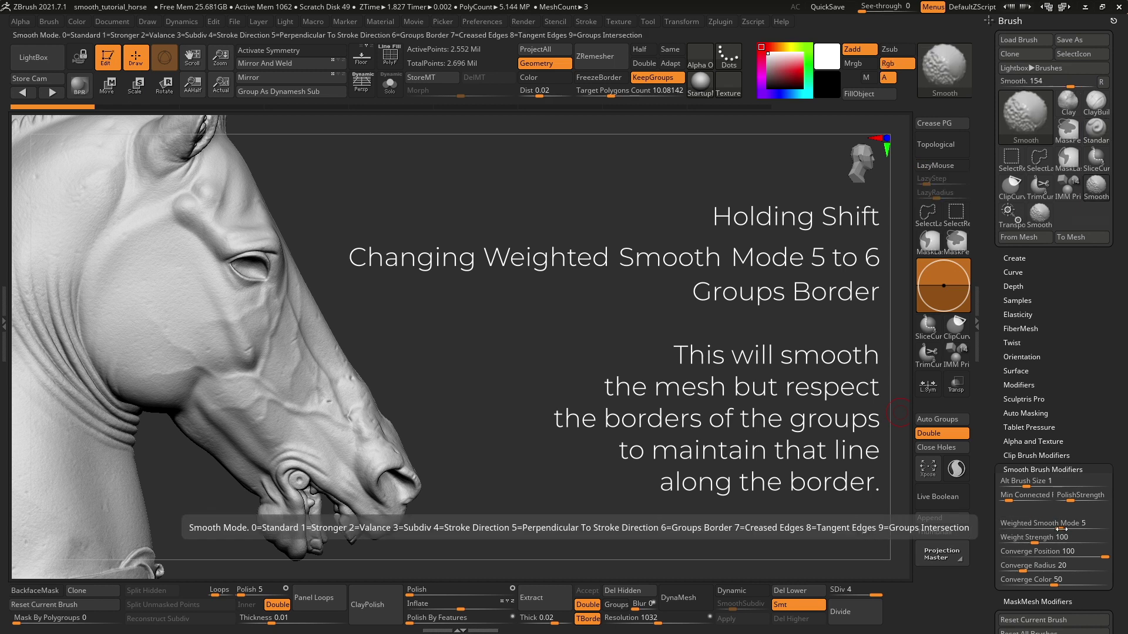
left_click_drag(1061, 529, 1067, 528, "shift")
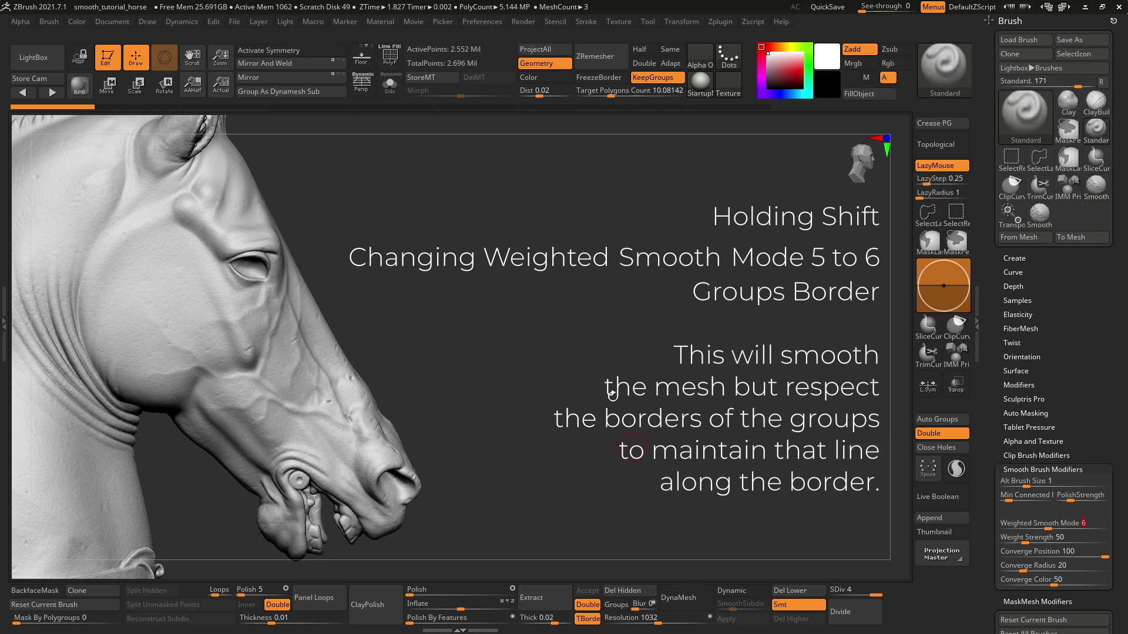
left_click(387, 59)
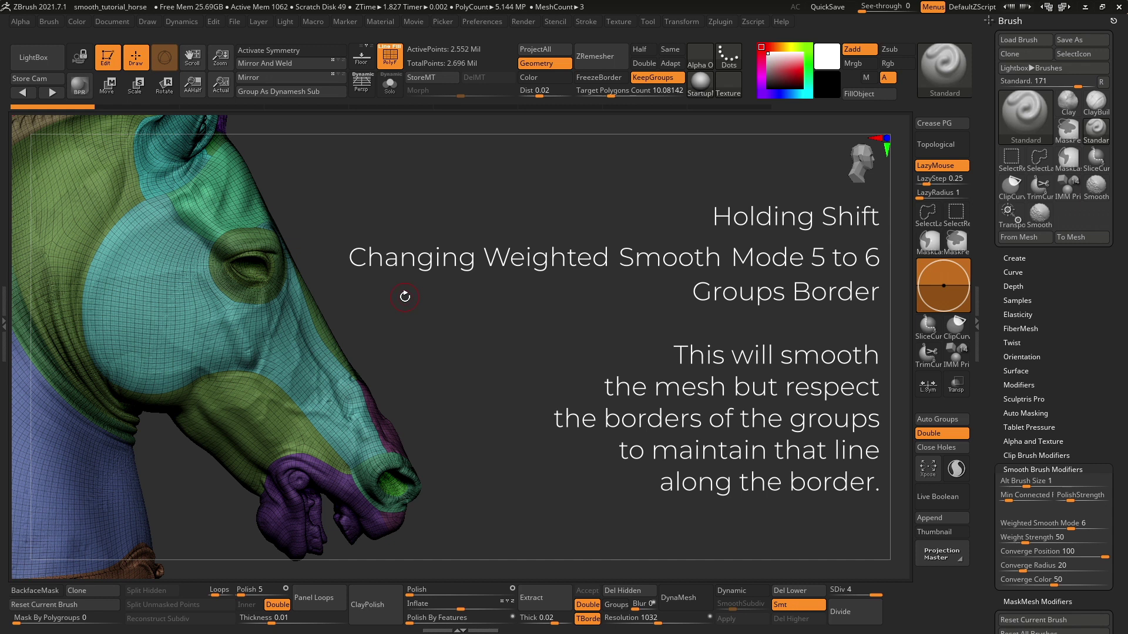
mouse_move(508, 427)
left_mouse_down()
mouse_move(594, 444)
mouse_move(557, 339)
left_mouse_up()
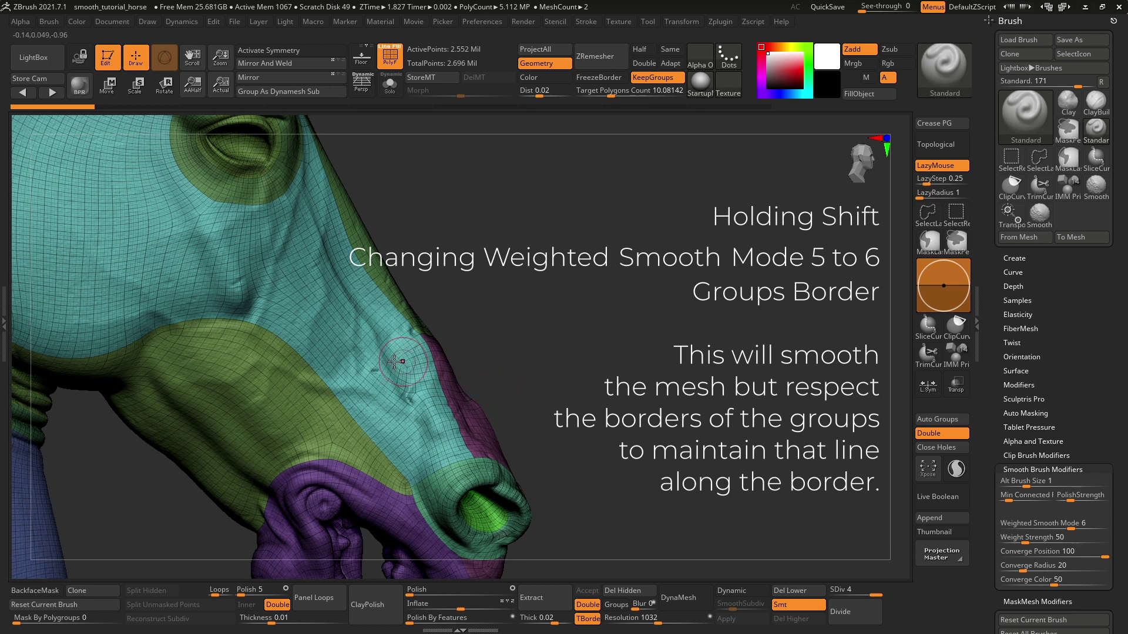
left_click_drag(393, 361, 351, 430, "shift")
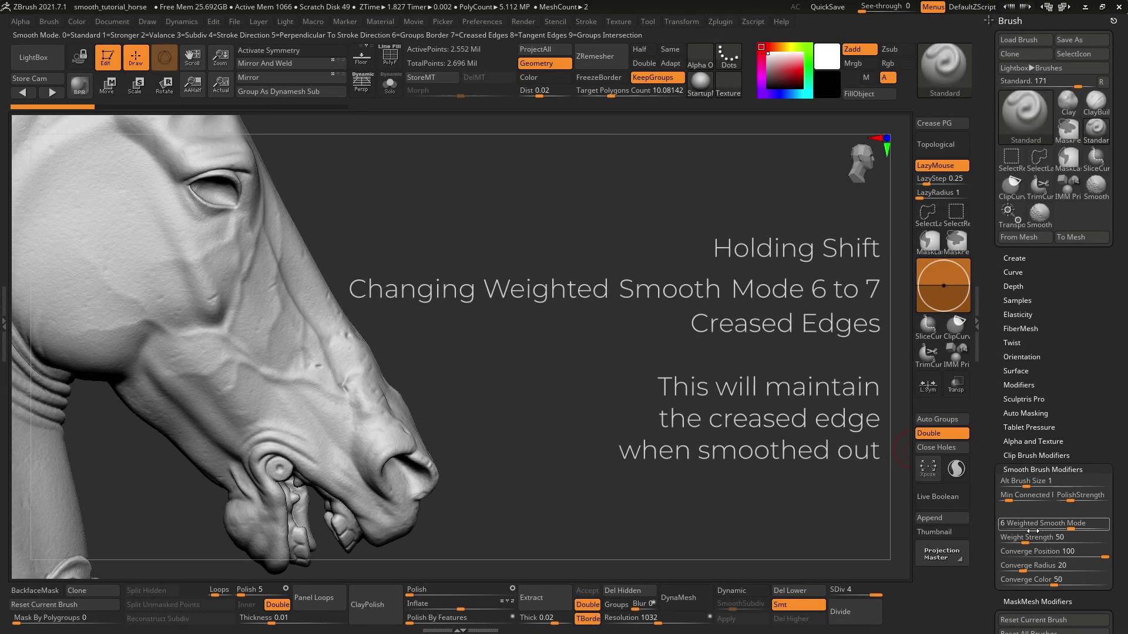
- Make the cube base the active subtool and tilt the view down onto it
key("shift")
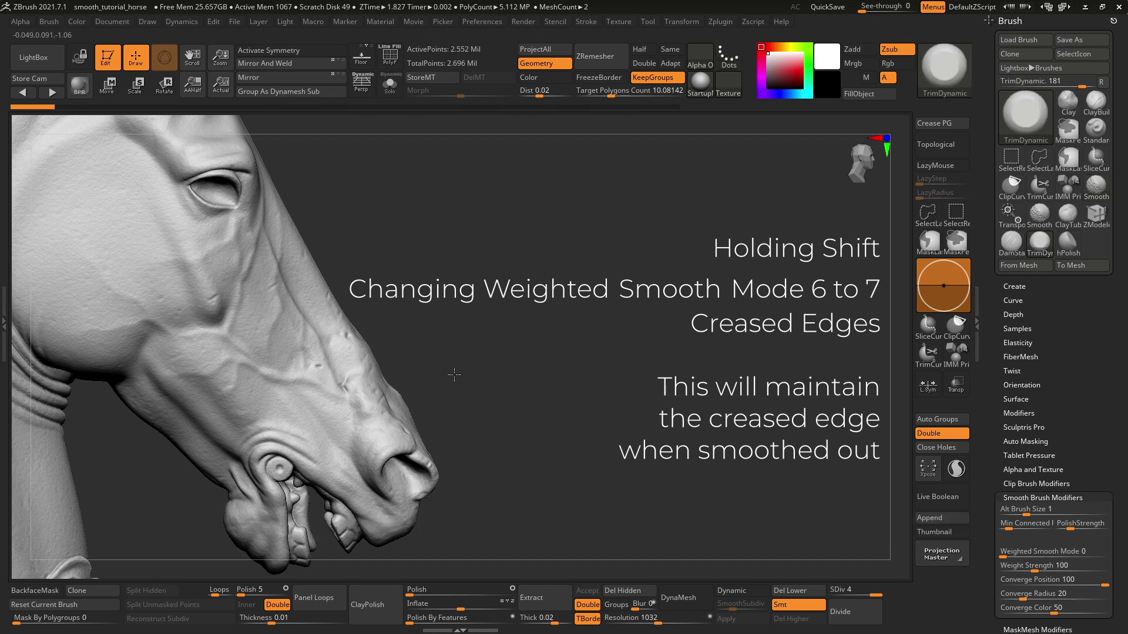
mouse_move(454, 374)
left_mouse_down("alt")
mouse_move(535, 419)
mouse_move(511, 333)
left_mouse_up("alt")
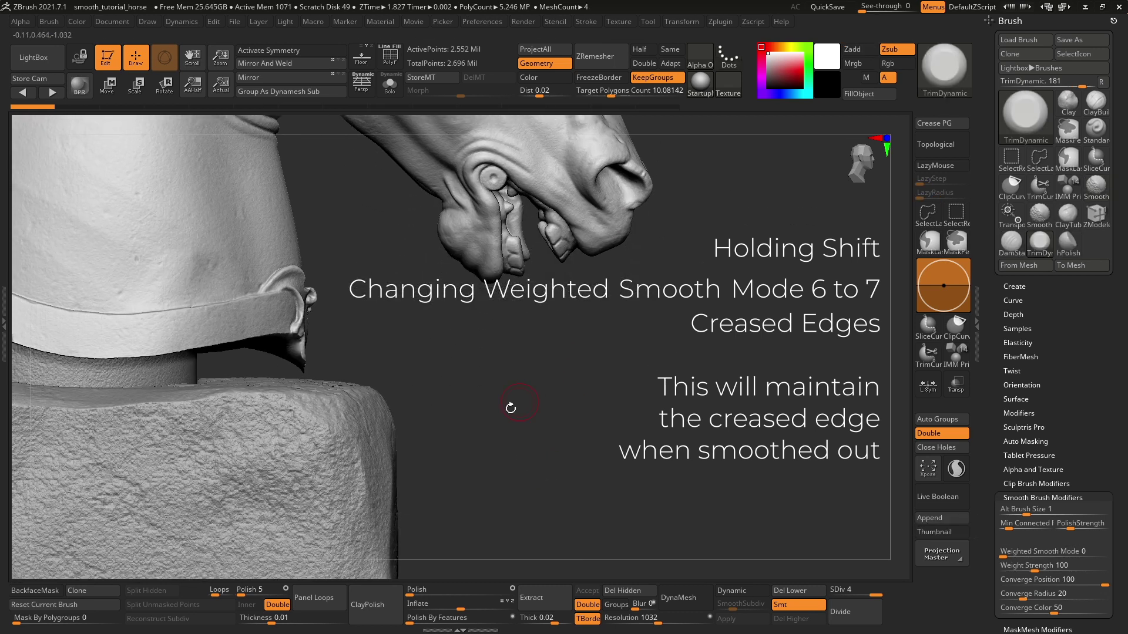
left_click(272, 468, "alt")
left_click(390, 56)
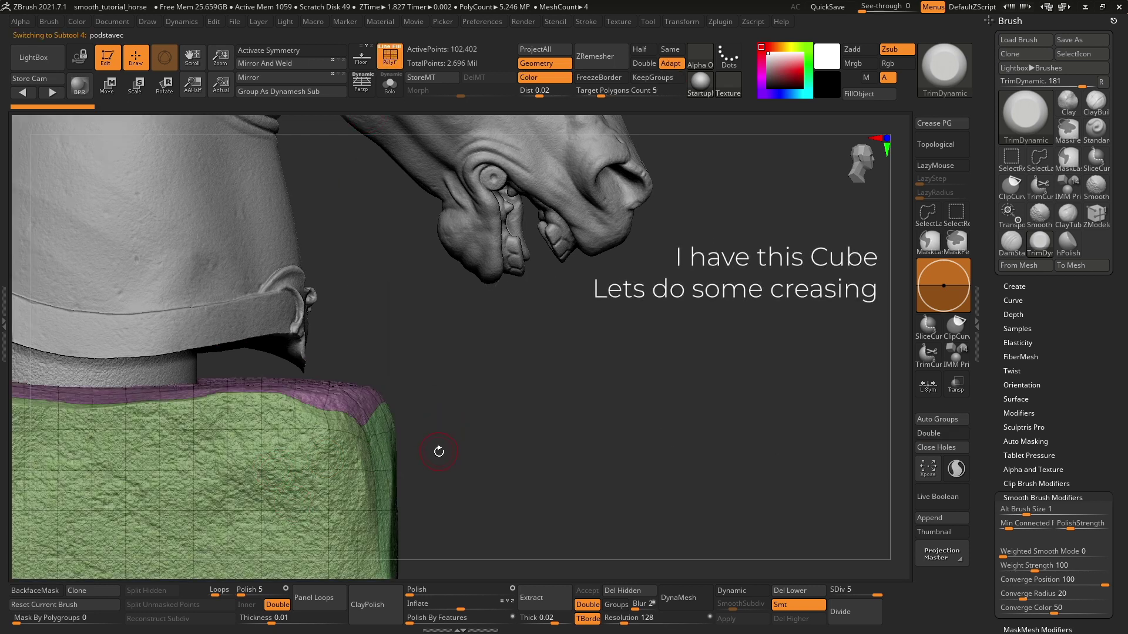
mouse_move(497, 468)
left_mouse_down()
mouse_move(494, 453)
mouse_move(495, 464)
left_mouse_up()
- Lower the base to subdivision level 1 (402 points) and bring up Tool > Geometry
left_click(838, 593)
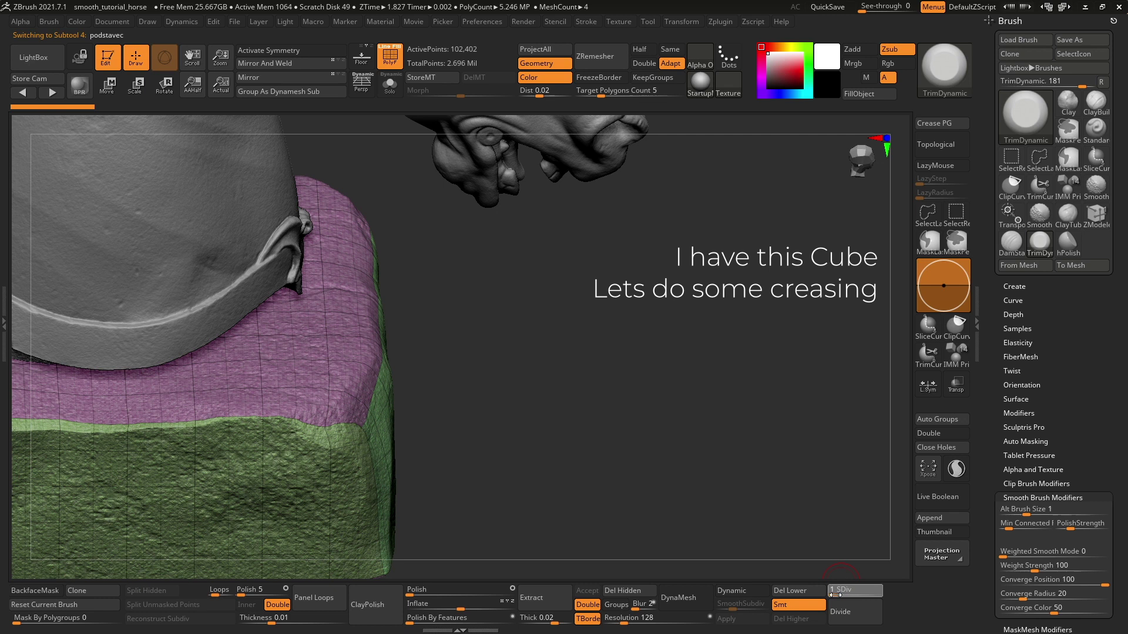
left_click_drag(835, 595, 829, 584)
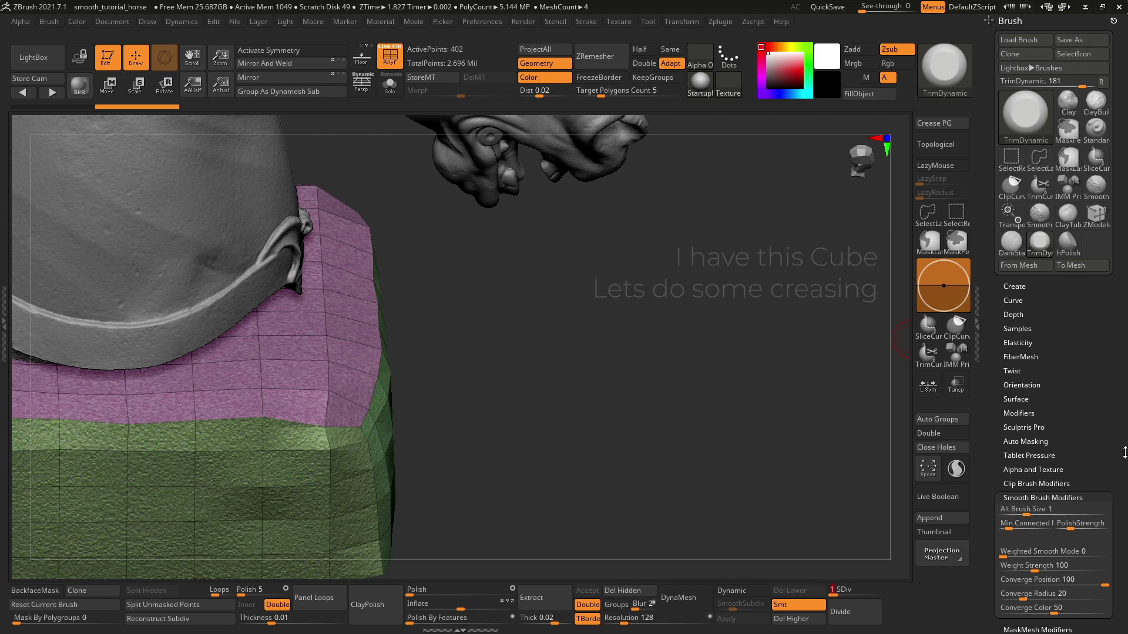
scroll(1115, 317, "down", 5)
scroll(1114, 317, "down", 2)
left_click(1021, 154)
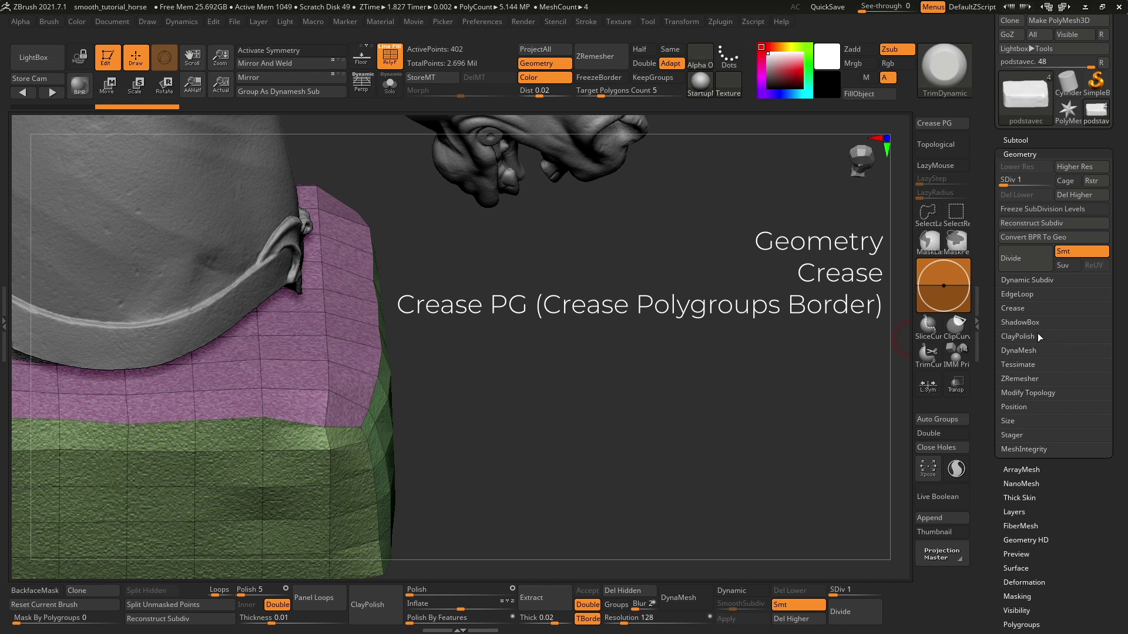
- Crease the base with Crease PG, hide PolyF, and raise it back to SDiv 5
left_click(1019, 309)
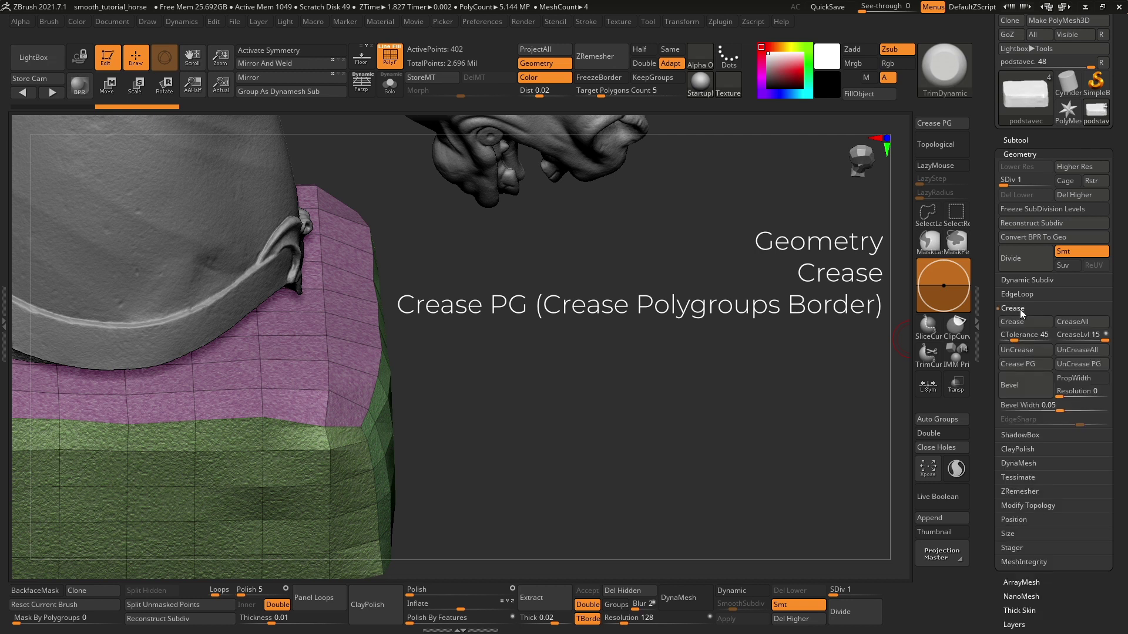
left_click(1021, 365)
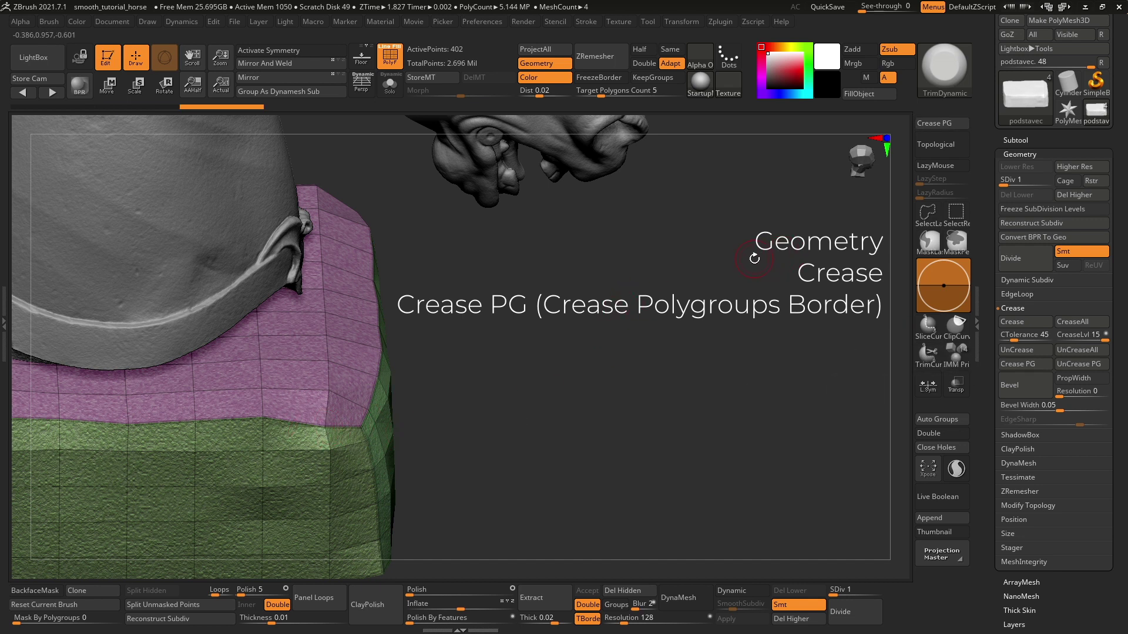
left_click(389, 55)
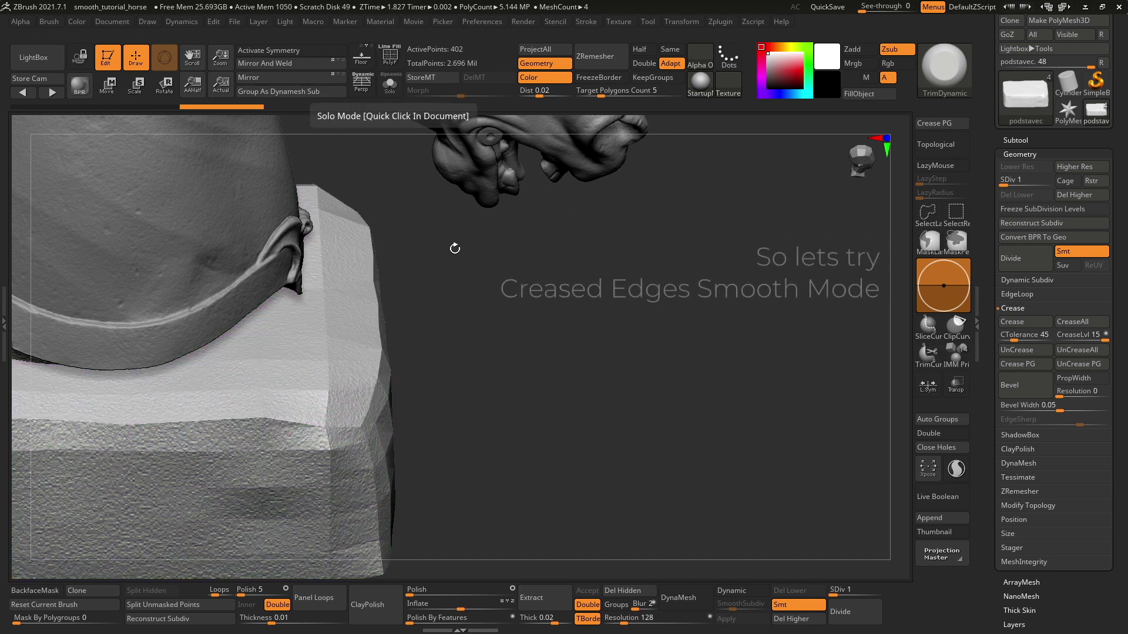
left_click_drag(834, 590, 871, 589)
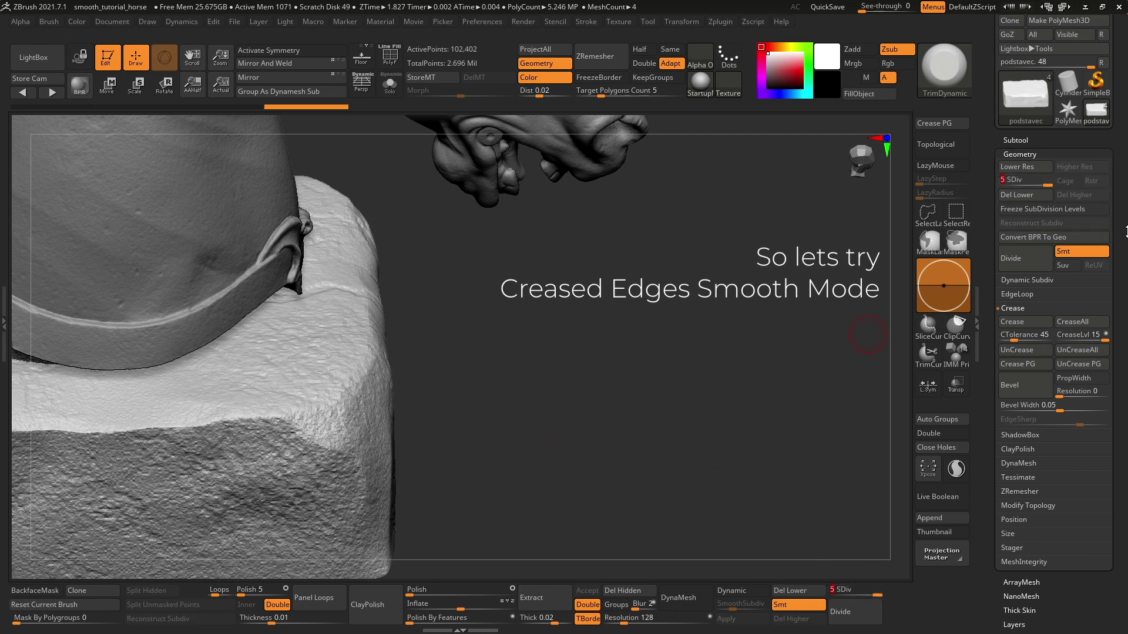
scroll(1127, 264, "up", 5)
scroll(1127, 353, "up", 5)
scroll(1127, 441, "up", 5)
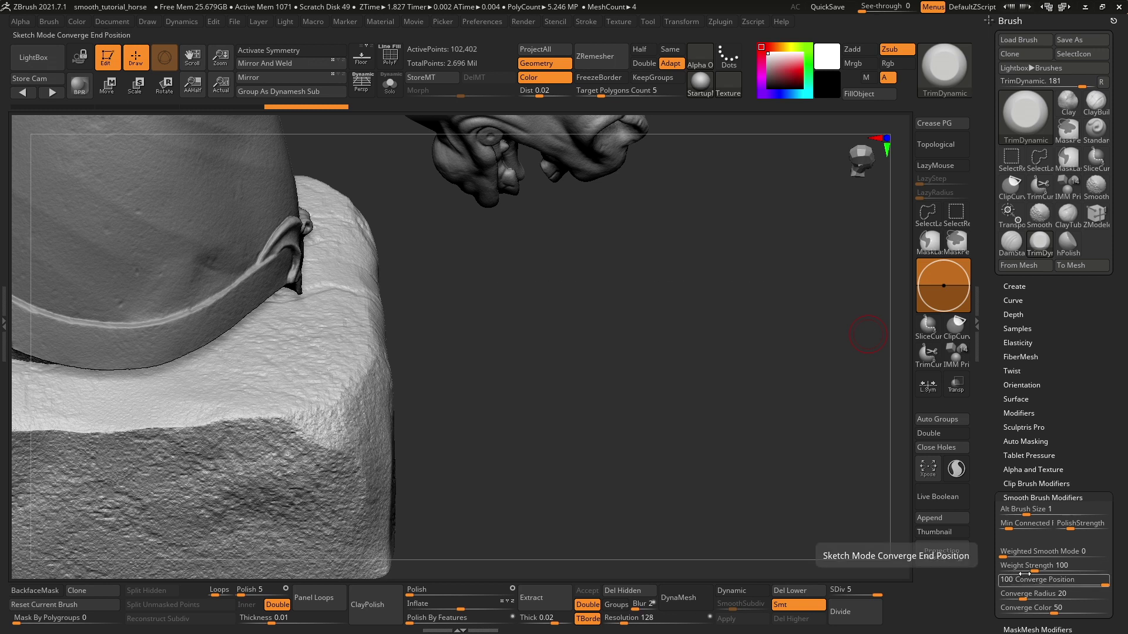
- Set Weighted Smooth Mode to 7, show PolyF, and smooth along the base's creased edge
left_click_drag(1003, 557, 1082, 557)
key("shift")
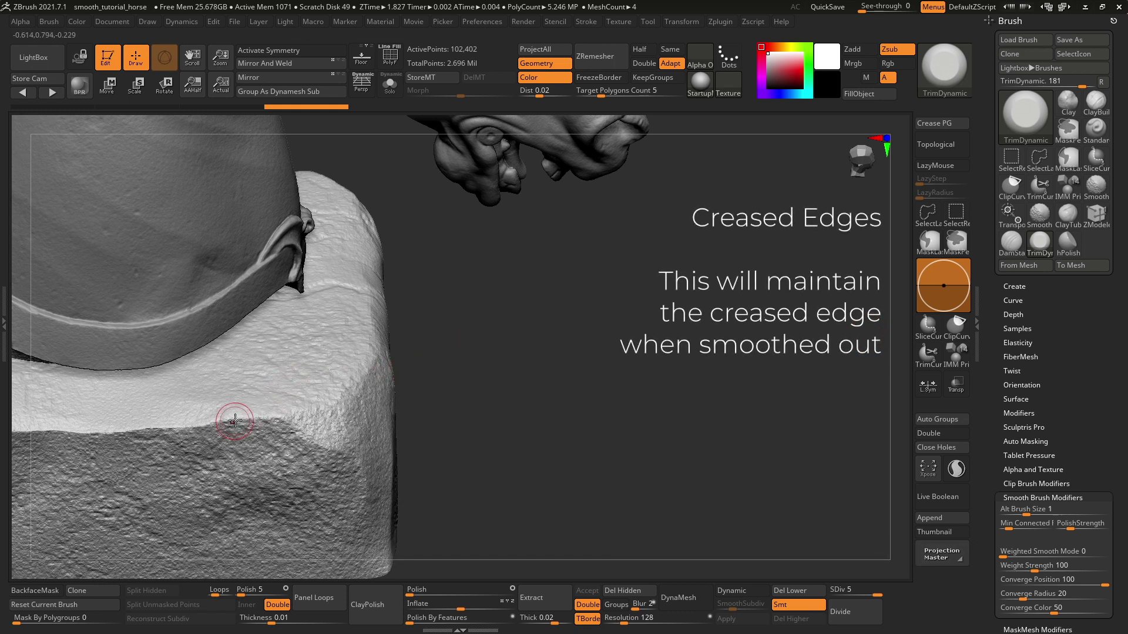
left_click(384, 65)
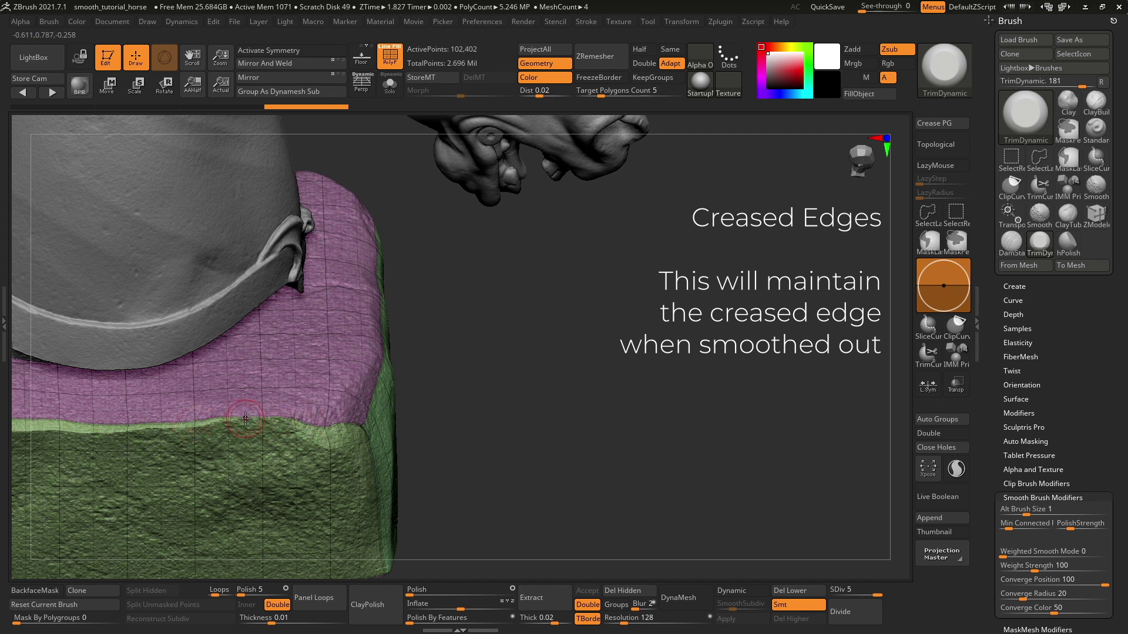
key("shift")
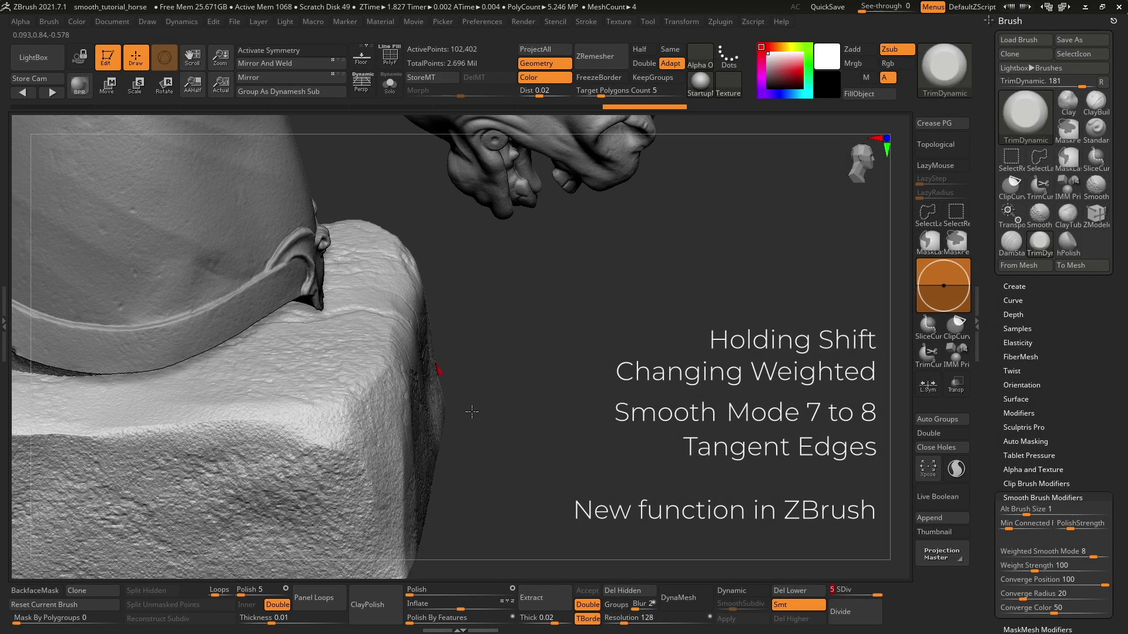
- Smooth the base corner with Weighted Smooth Mode 8, then view the full horse sculpt
left_click_drag(471, 411, 223, 422)
key("shift")
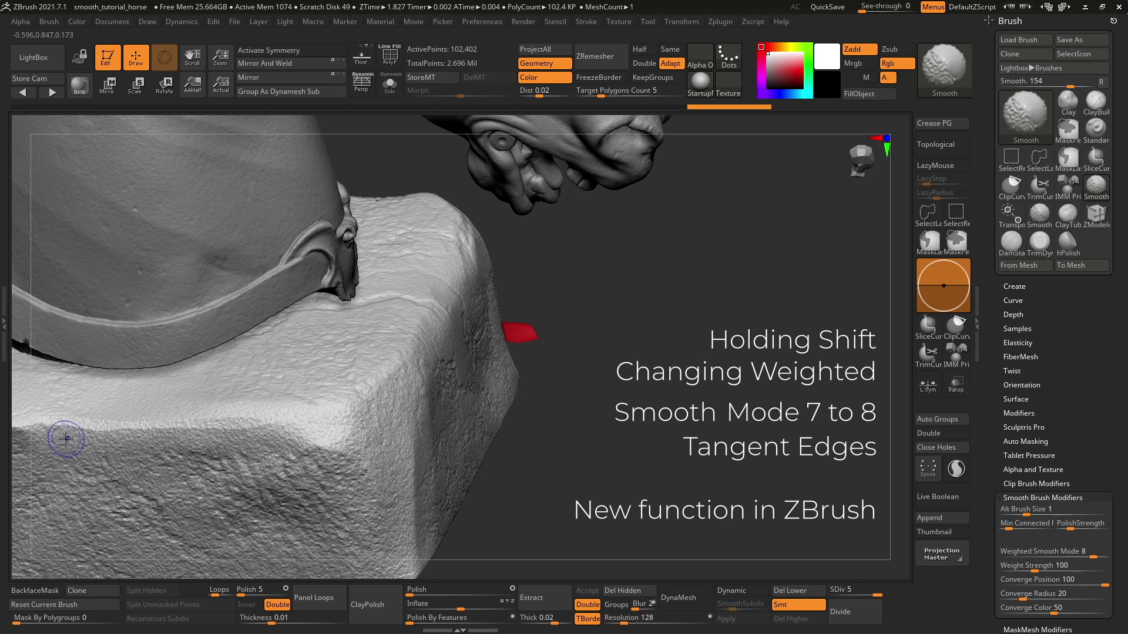
left_click_drag(623, 411, 636, 415)
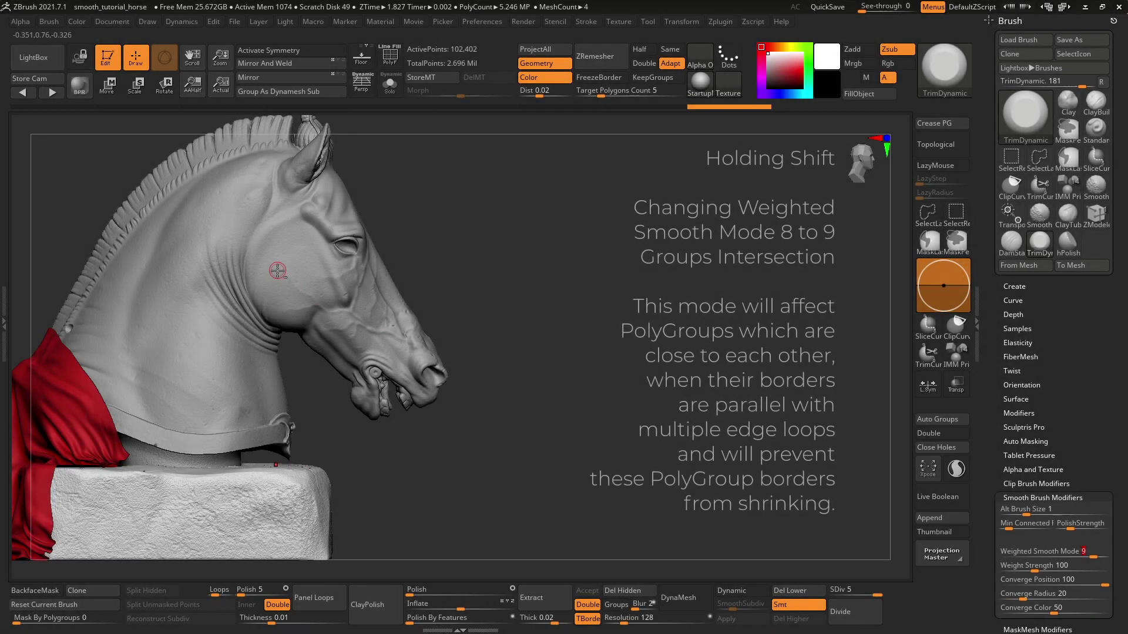
- Select the Horse_Head3 subtool, zoom onto the eye, and show PolyF wireframe
left_click(299, 304, "alt")
mouse_move(561, 371)
left_mouse_down("alt")
mouse_move(699, 317)
mouse_move(685, 518)
mouse_move(739, 359)
left_mouse_up("alt")
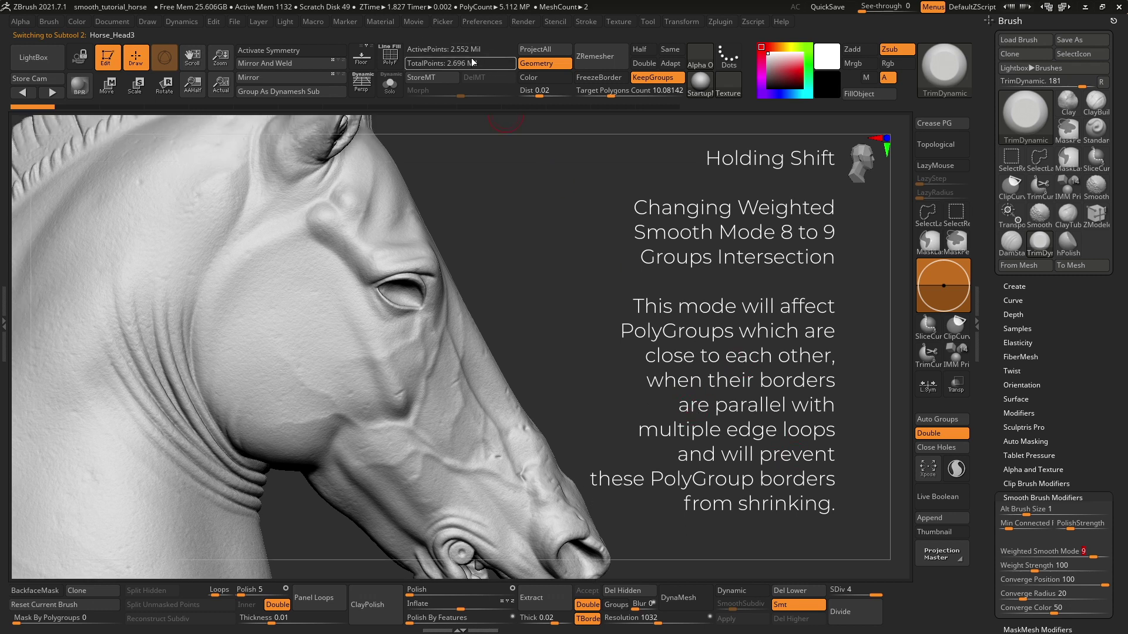
left_click(390, 58)
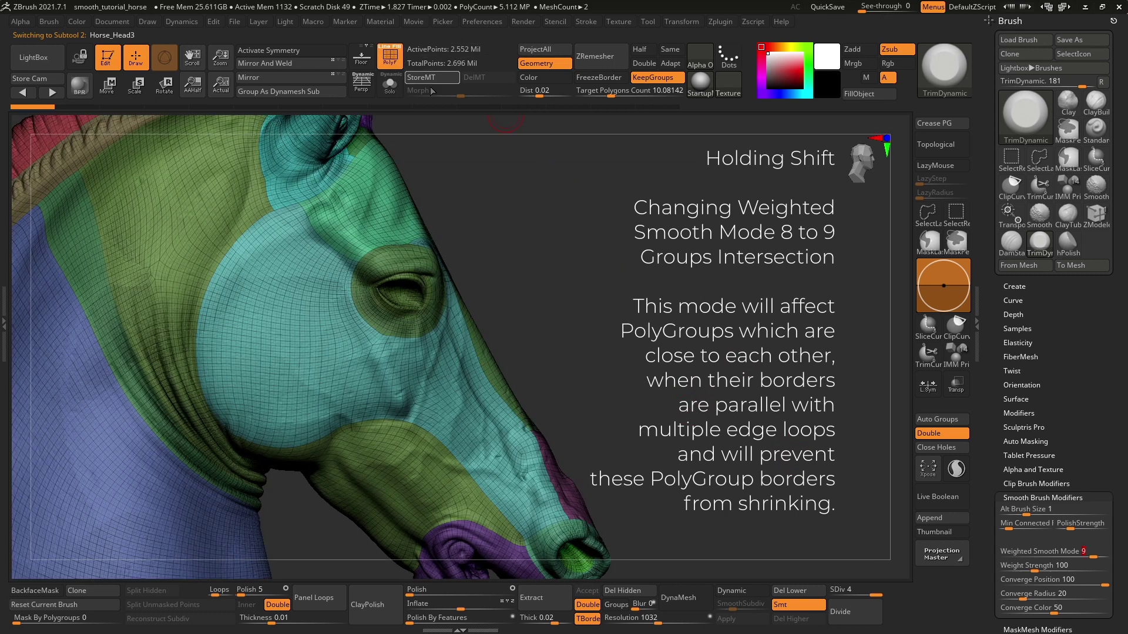
mouse_move(578, 316)
left_mouse_down()
mouse_move(646, 301)
mouse_move(545, 382)
left_mouse_up()
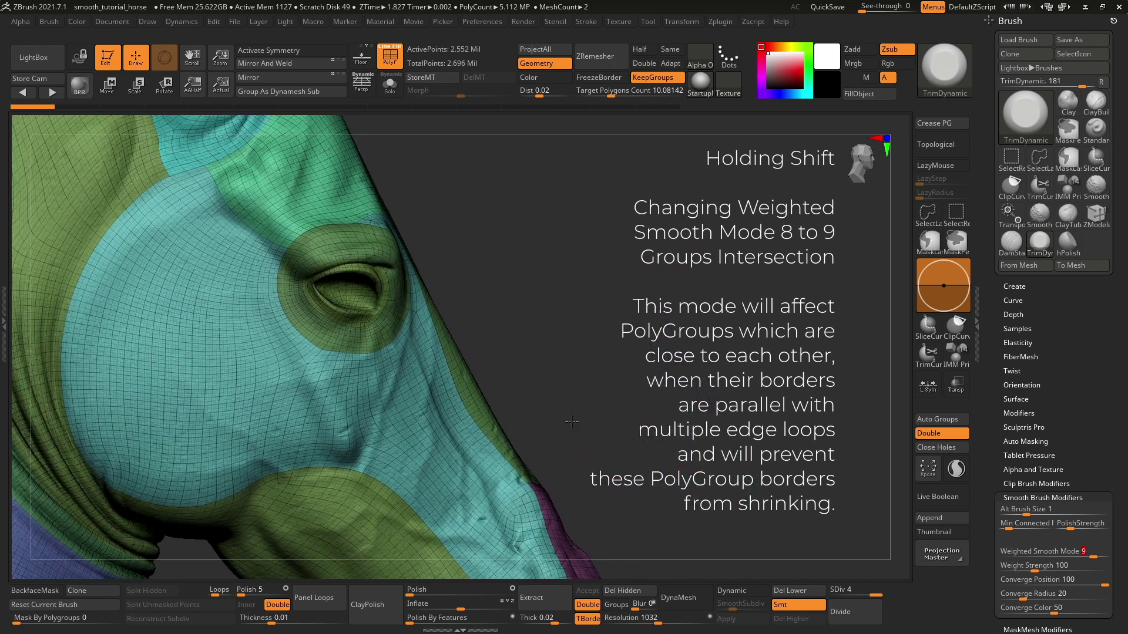
- Smooth around the eye, its polygroup border, and the cheek below it
key("shift")
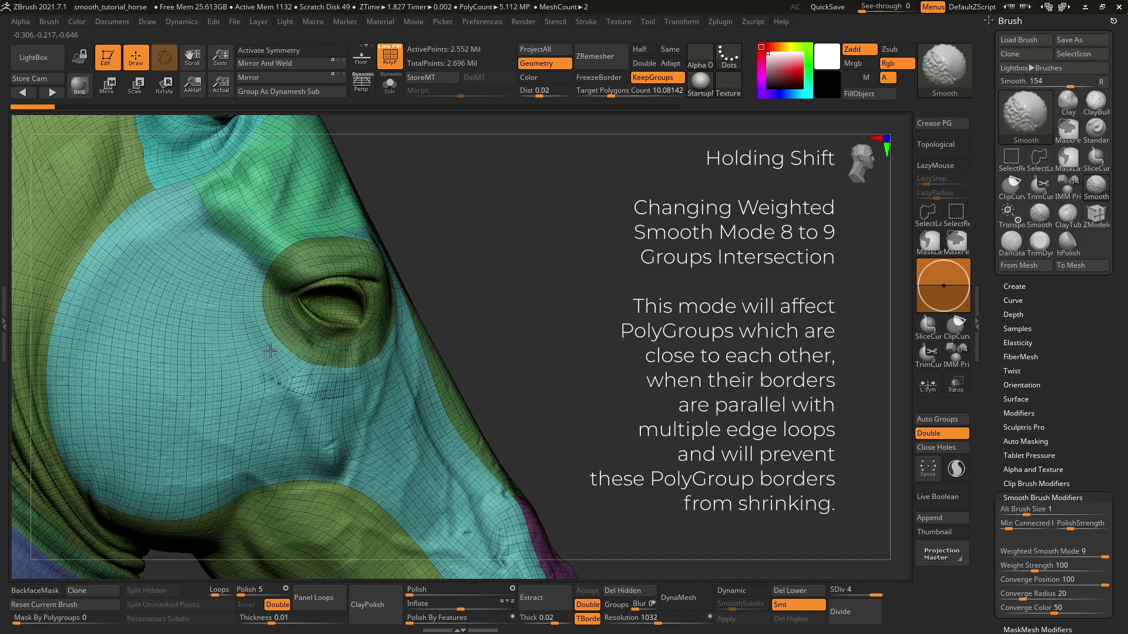
left_click_drag(270, 351, 290, 375, "shift")
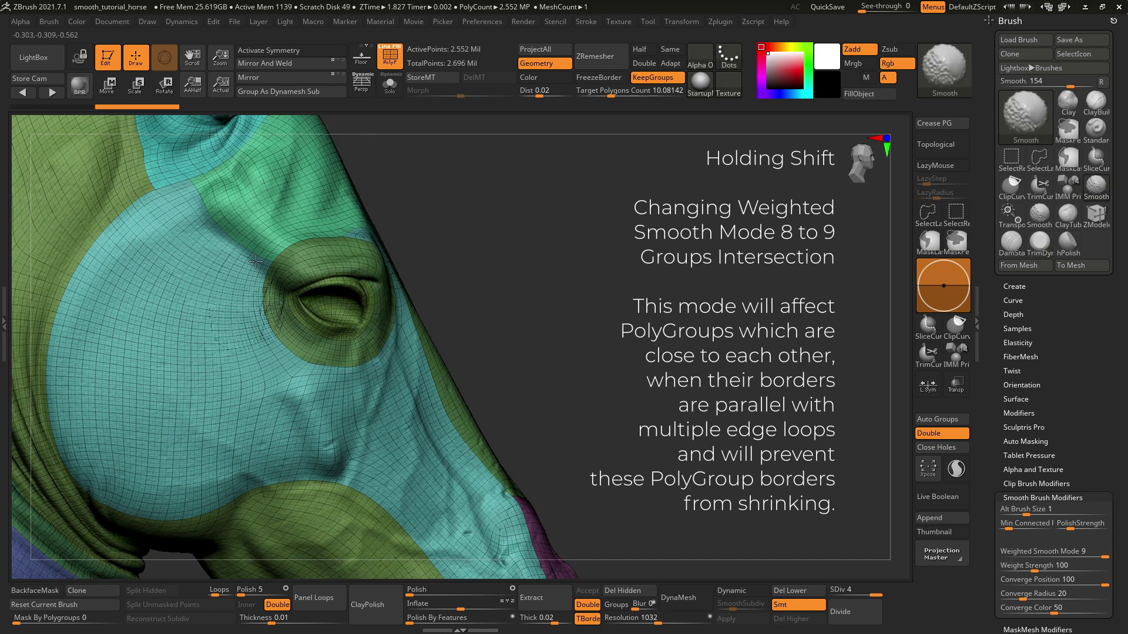
left_click_drag(256, 261, 254, 265, "shift")
left_click_drag(288, 343, 332, 365, "shift")
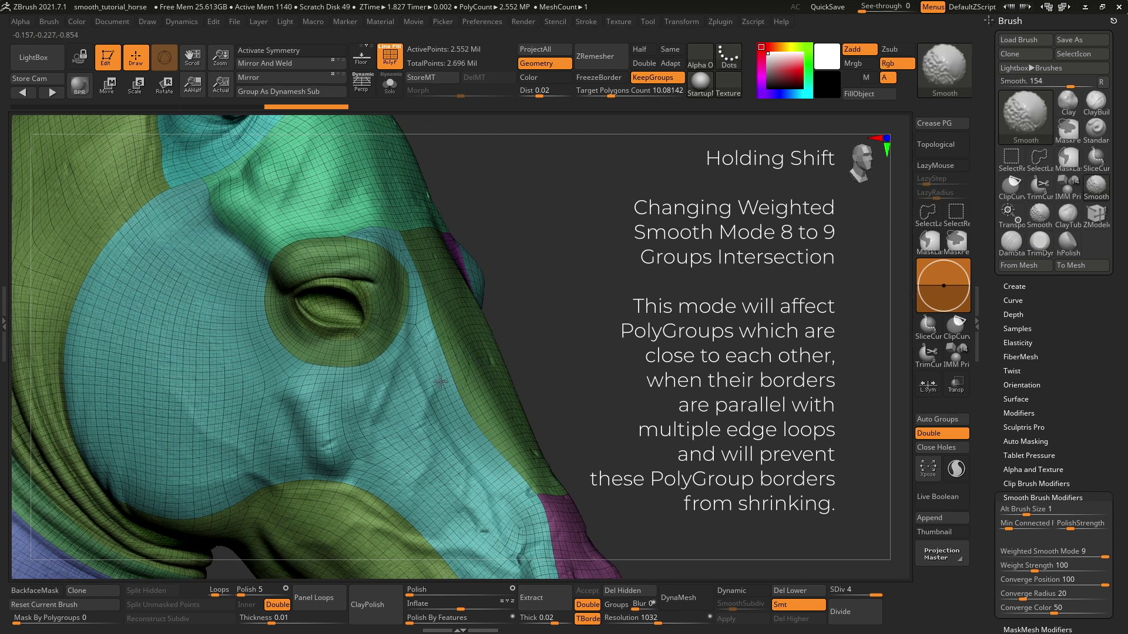
left_click_drag(441, 383, 447, 368, "shift")
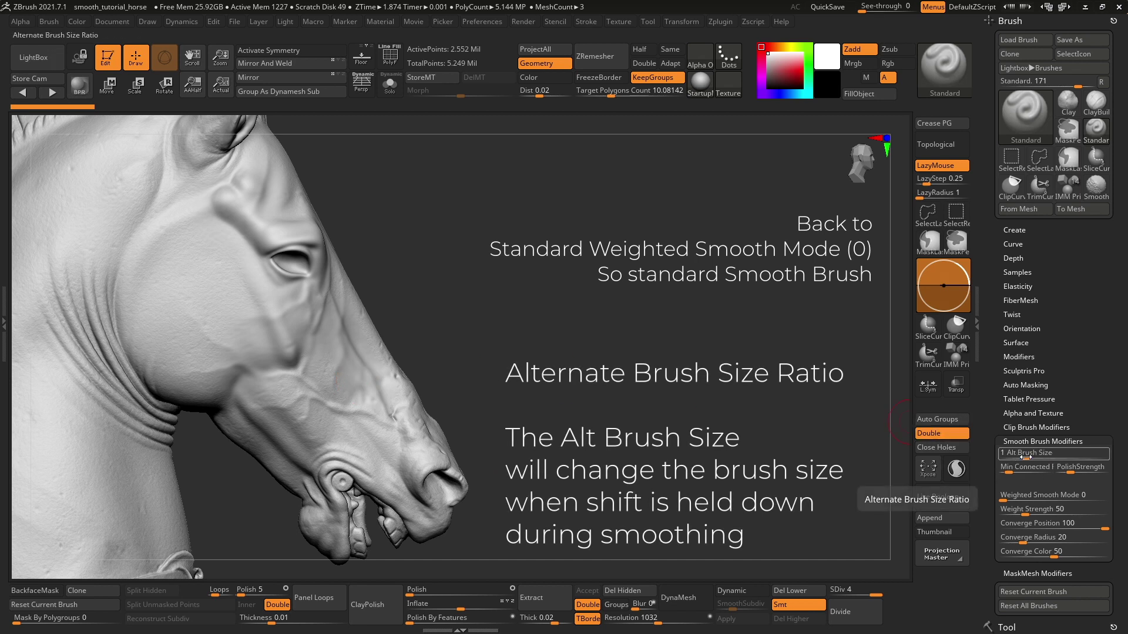
- Smooth the horse's cheek using the double-size alternate smoothing brush
key("shift")
type("2")
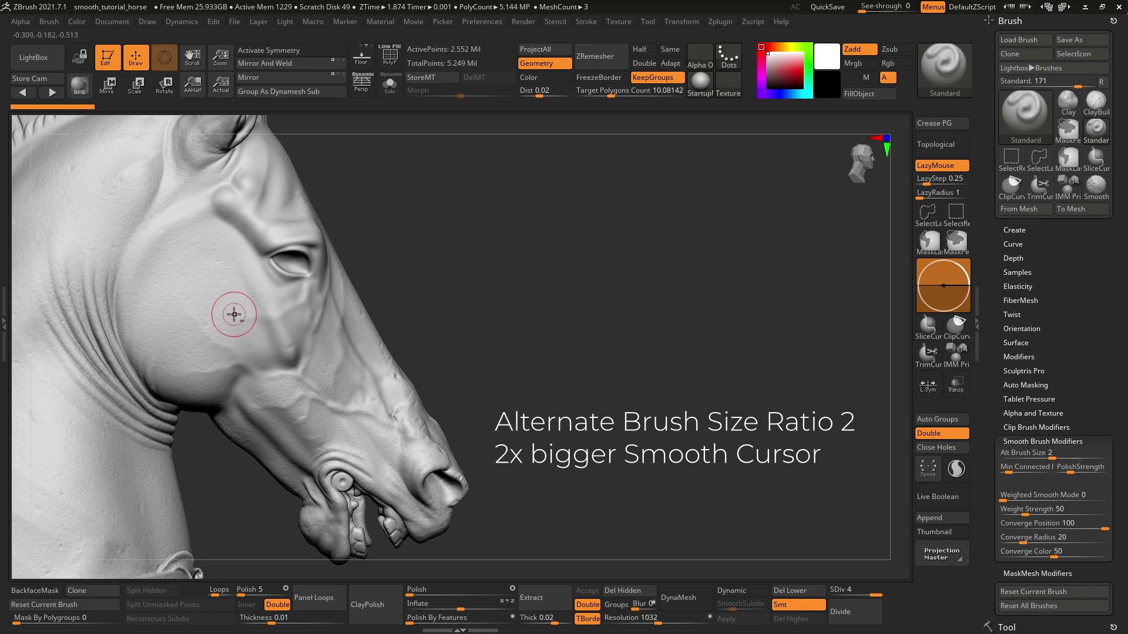
key("shift")
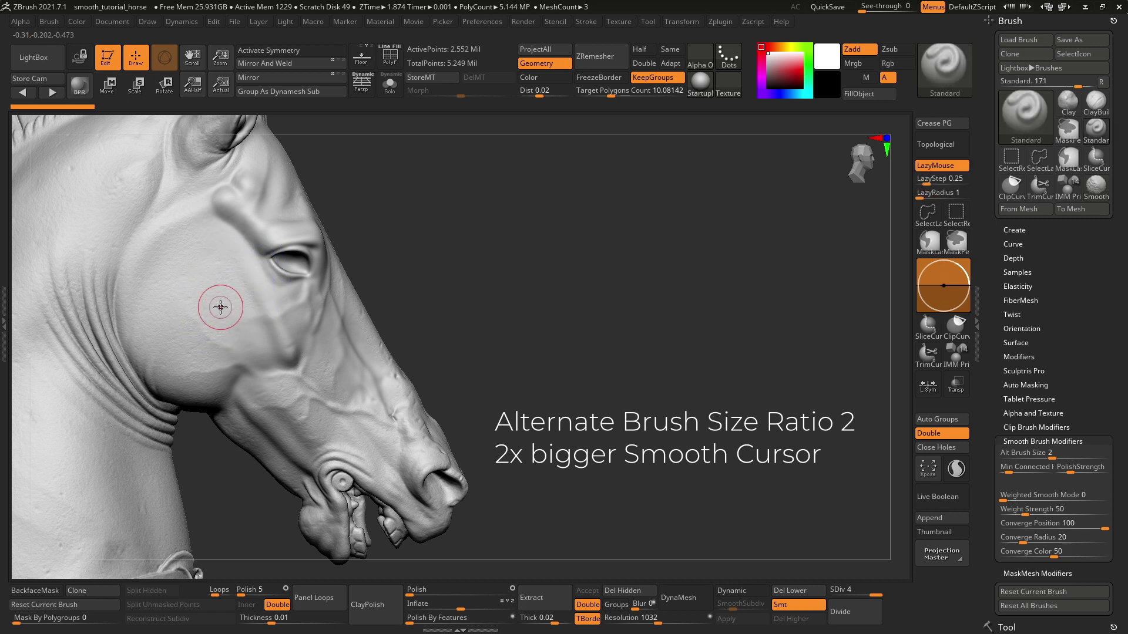
key("shift")
left_click_drag(220, 306, 223, 302, "shift")
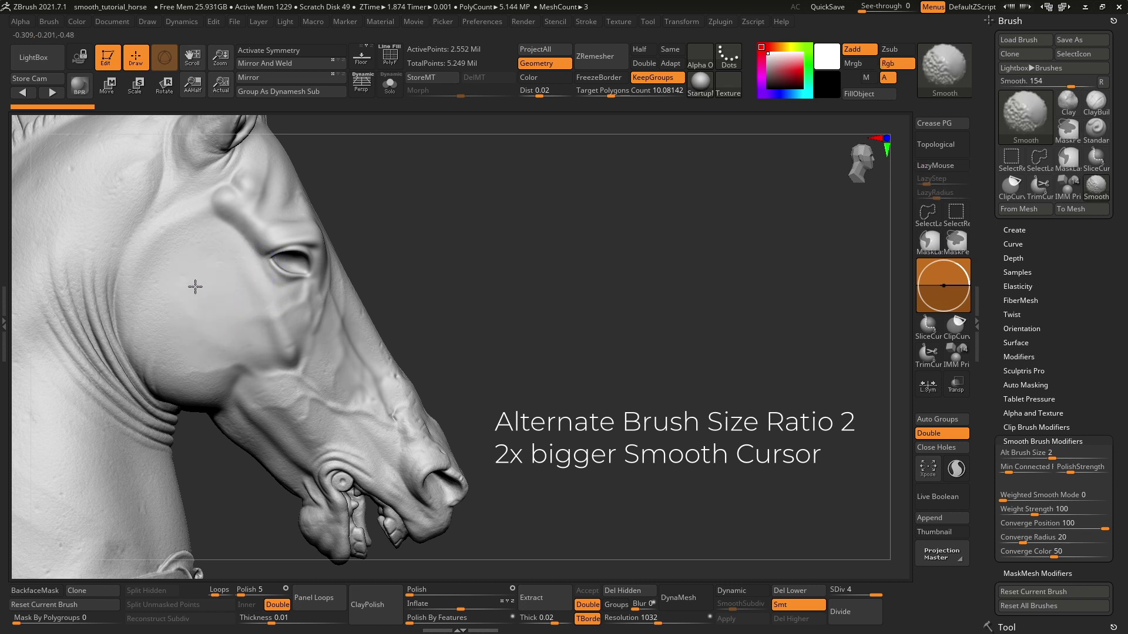
key("shift")
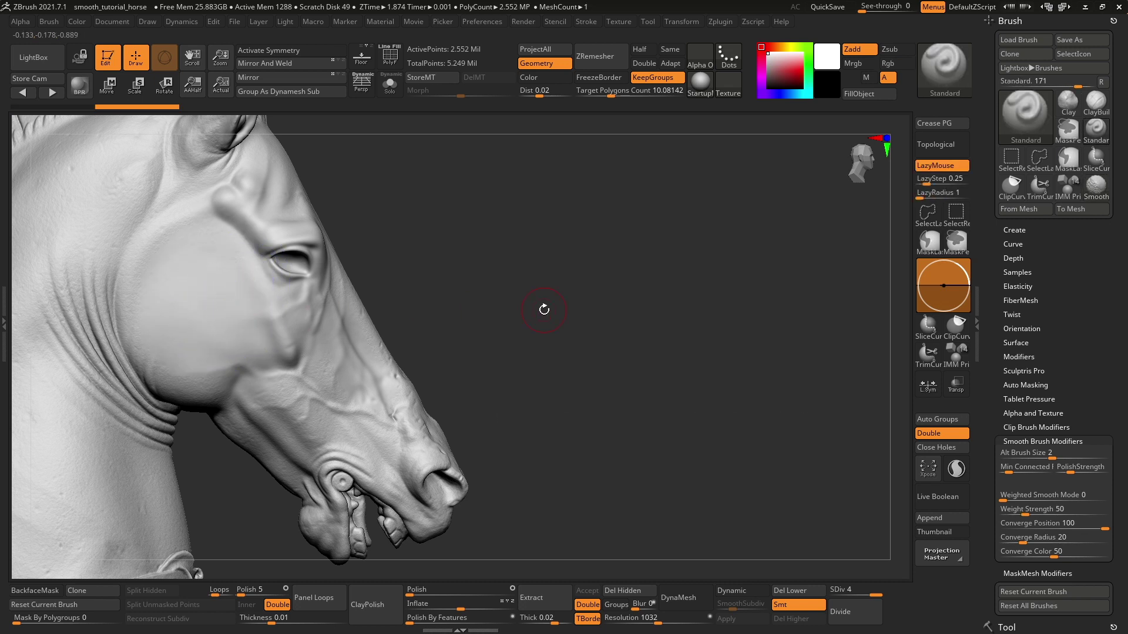
- Smooth the cheek near the jaw and set Alt Brush Size ratio to 2
key("shift")
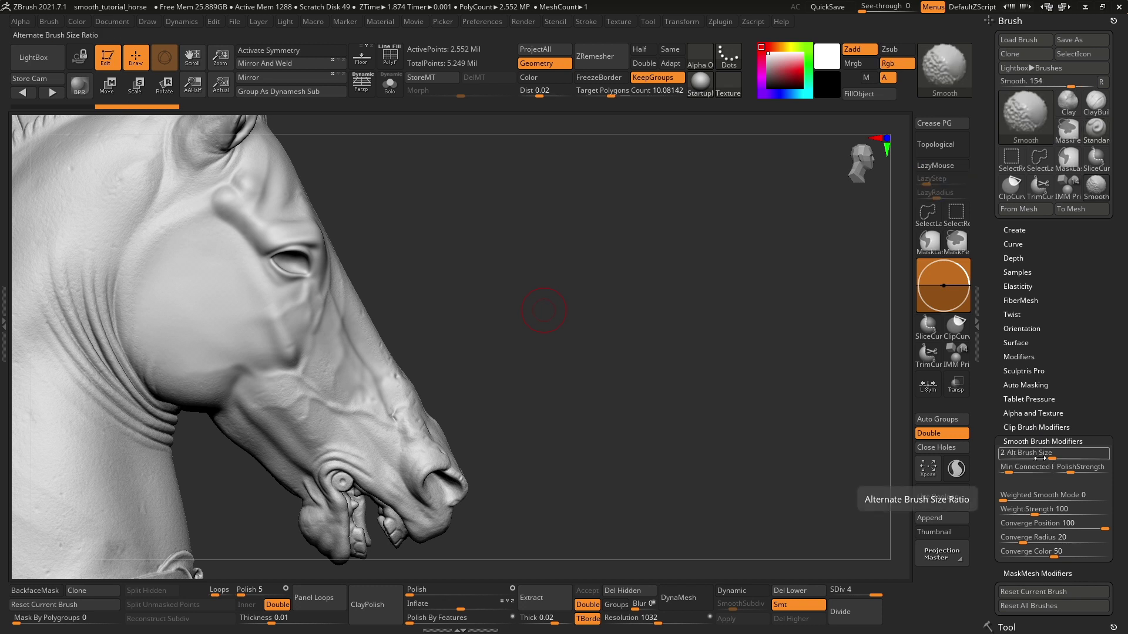
type("1")
key("shift")
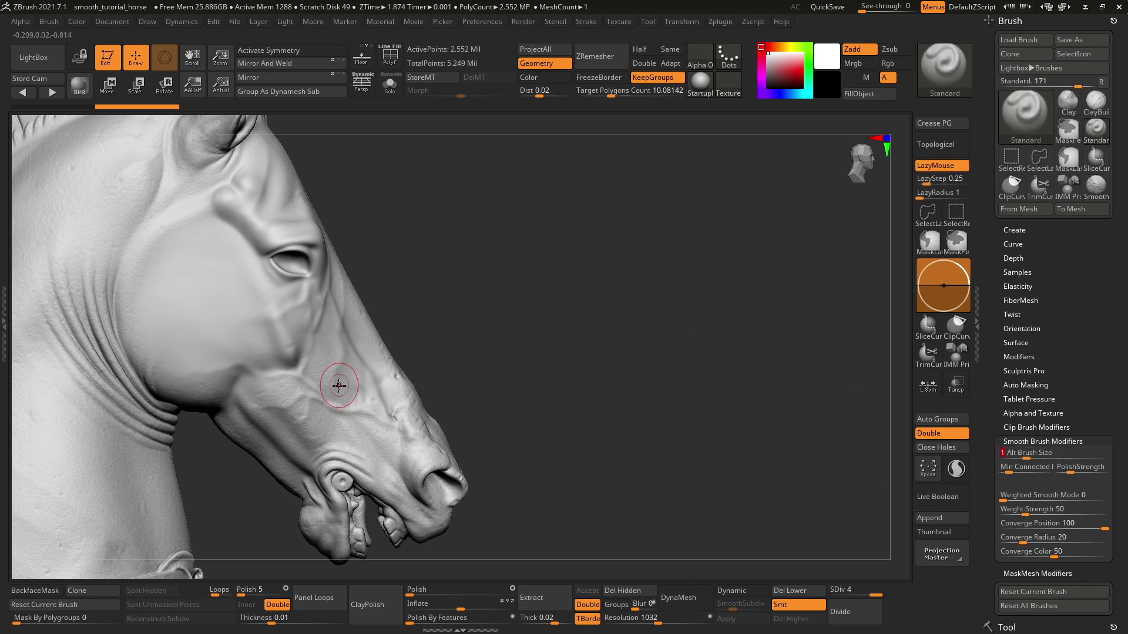
key("shift")
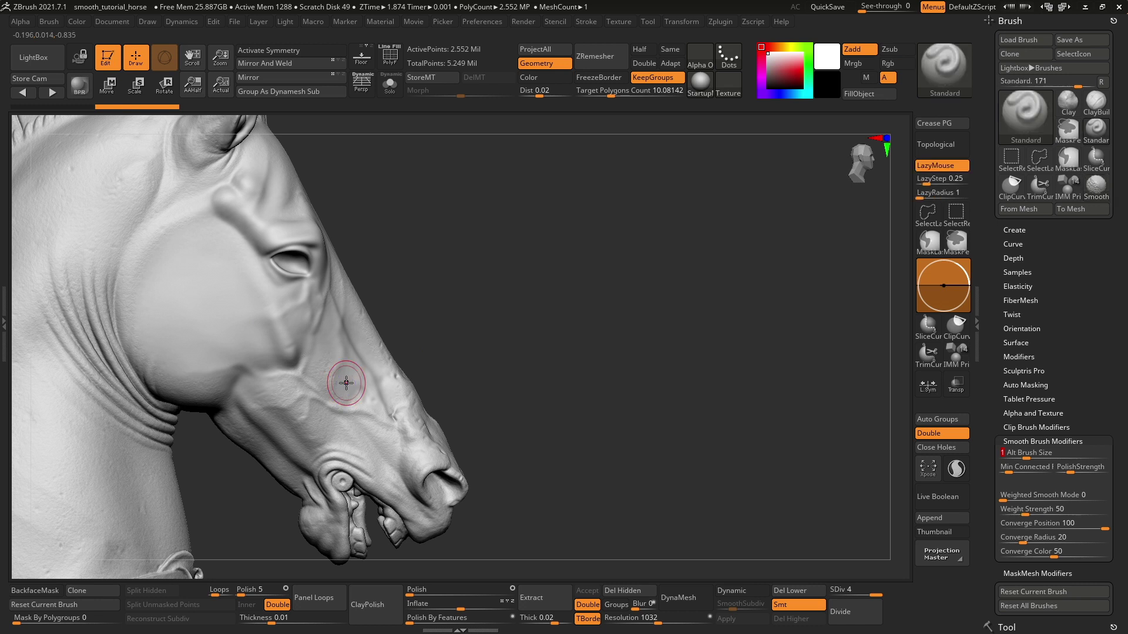
key("shift")
left_click_drag(346, 380, 379, 373, "shift")
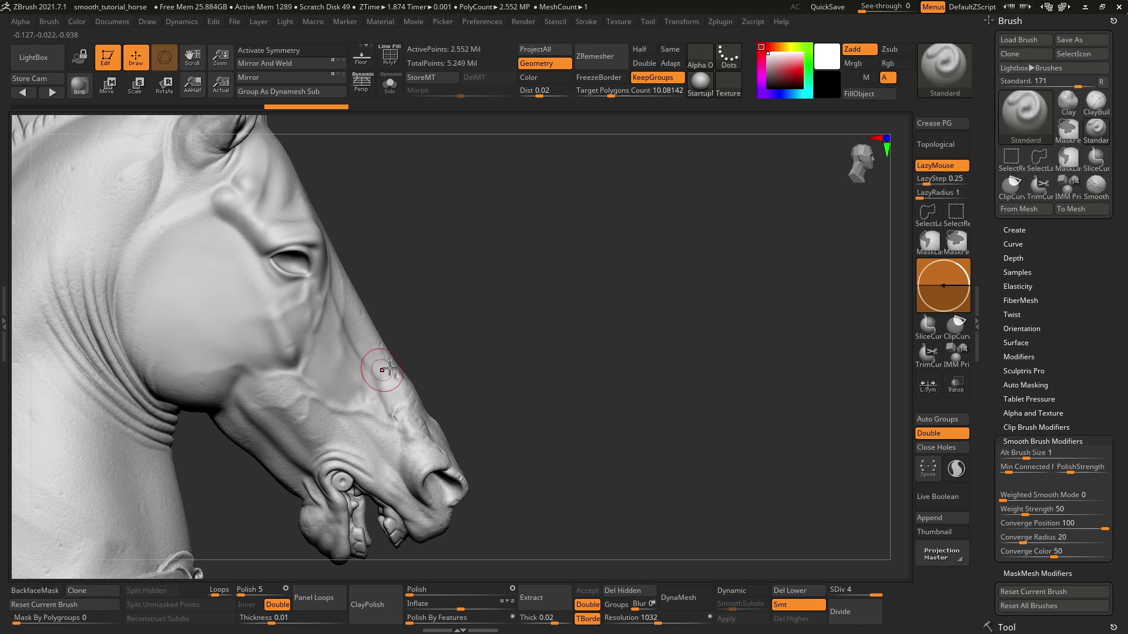
left_click(1034, 460)
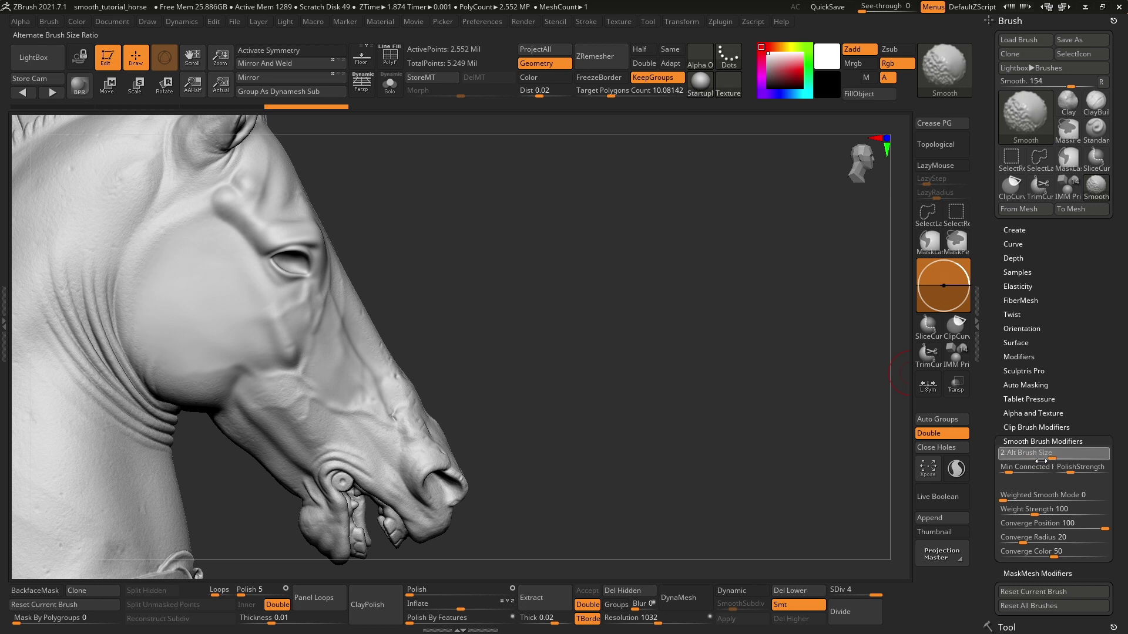
key("Return")
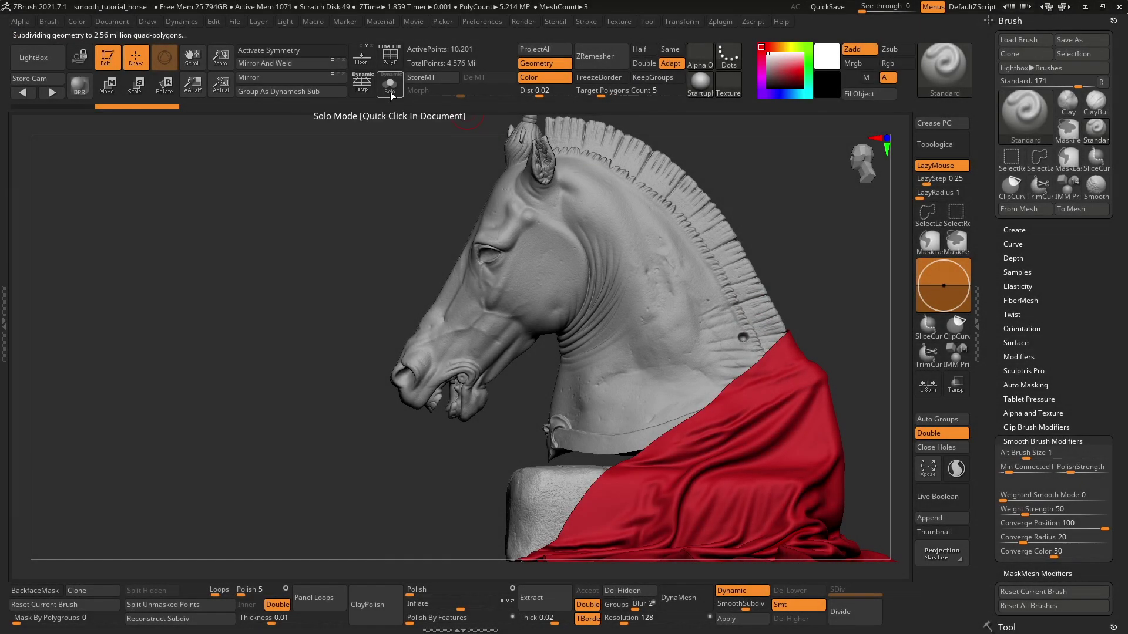
- Isolate the red cloth, turn off Dynamic subdivision, and show its wireframe
left_click(390, 92)
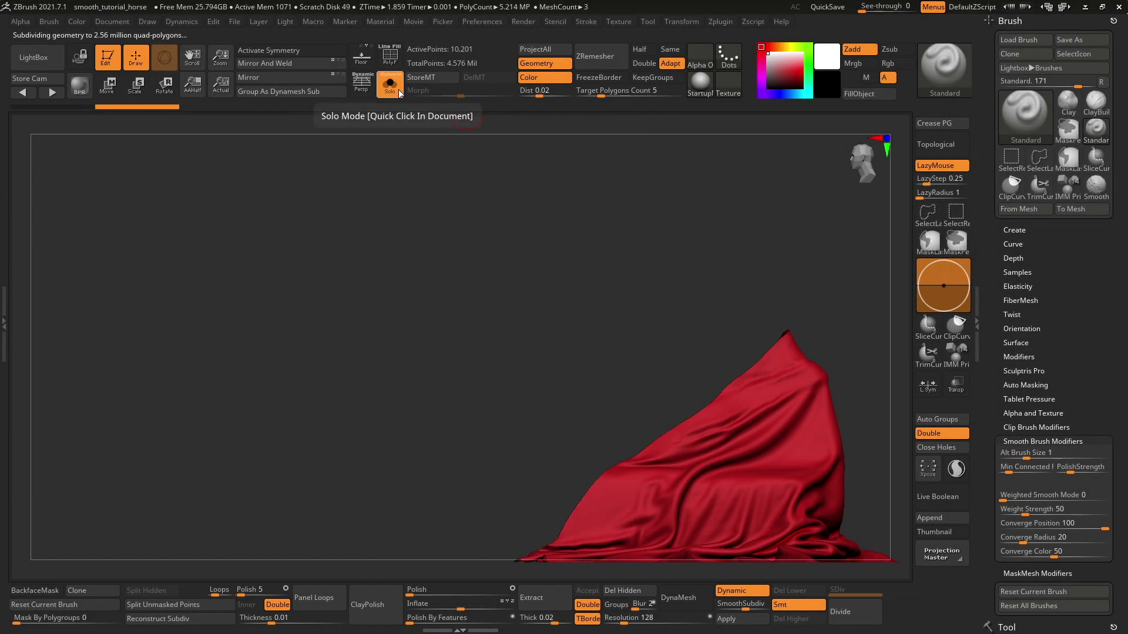
mouse_move(881, 388)
left_mouse_down()
mouse_move(674, 335)
mouse_move(723, 264)
mouse_move(696, 156)
left_mouse_up()
left_click_drag(871, 267, 764, 446)
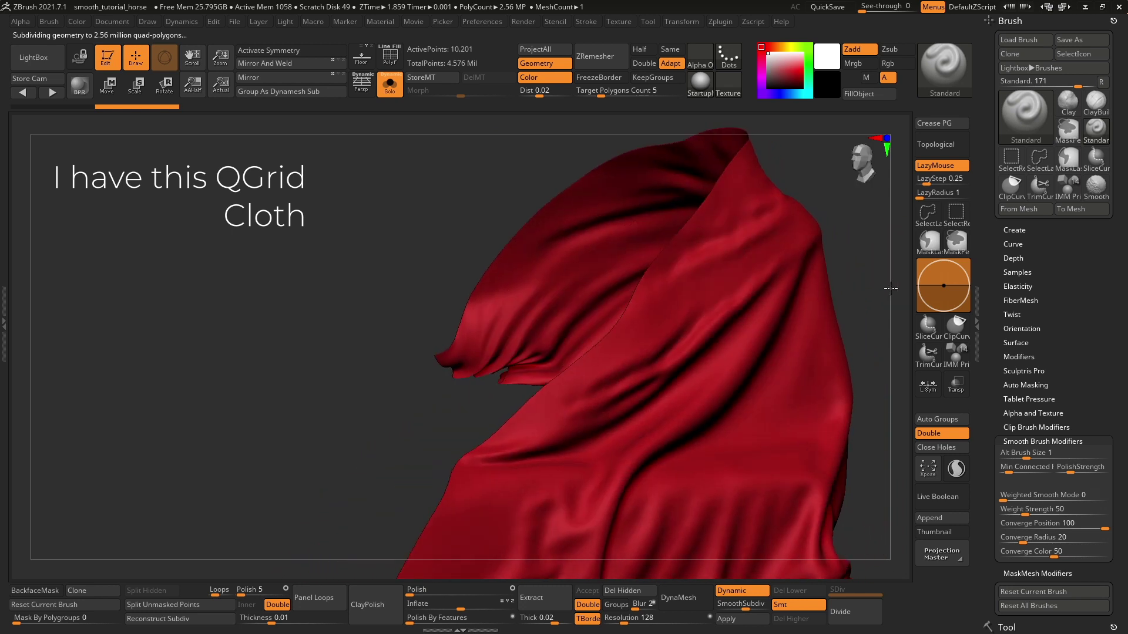
left_click(746, 593)
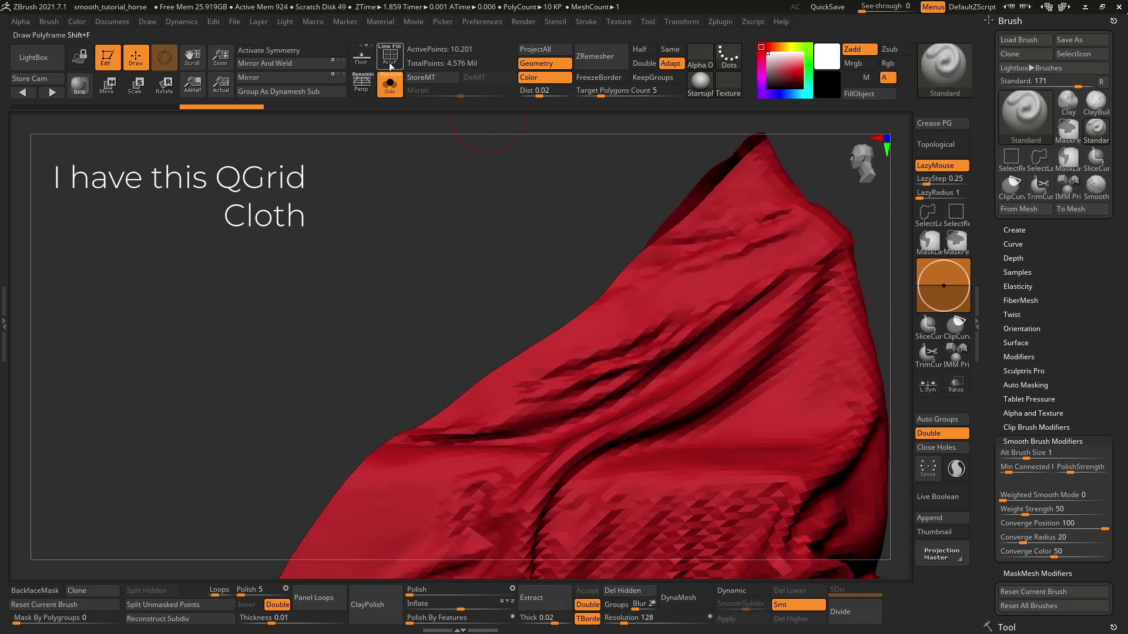
left_click(390, 61)
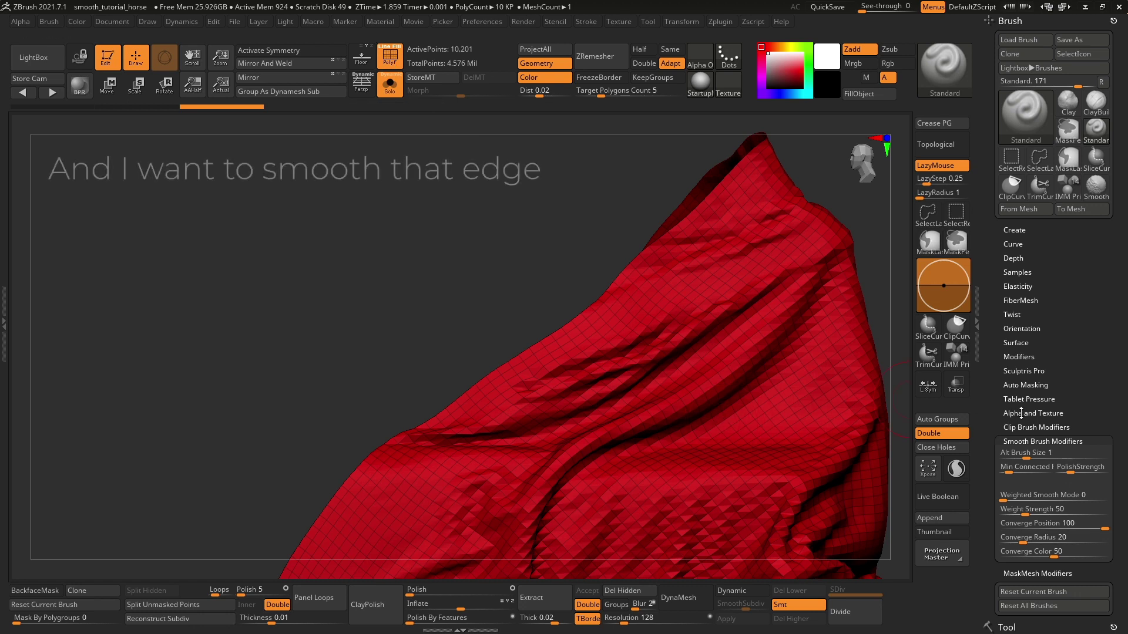
- Shrink the Smooth brush and test smoothing the cloth's jagged top edge
key("shift")
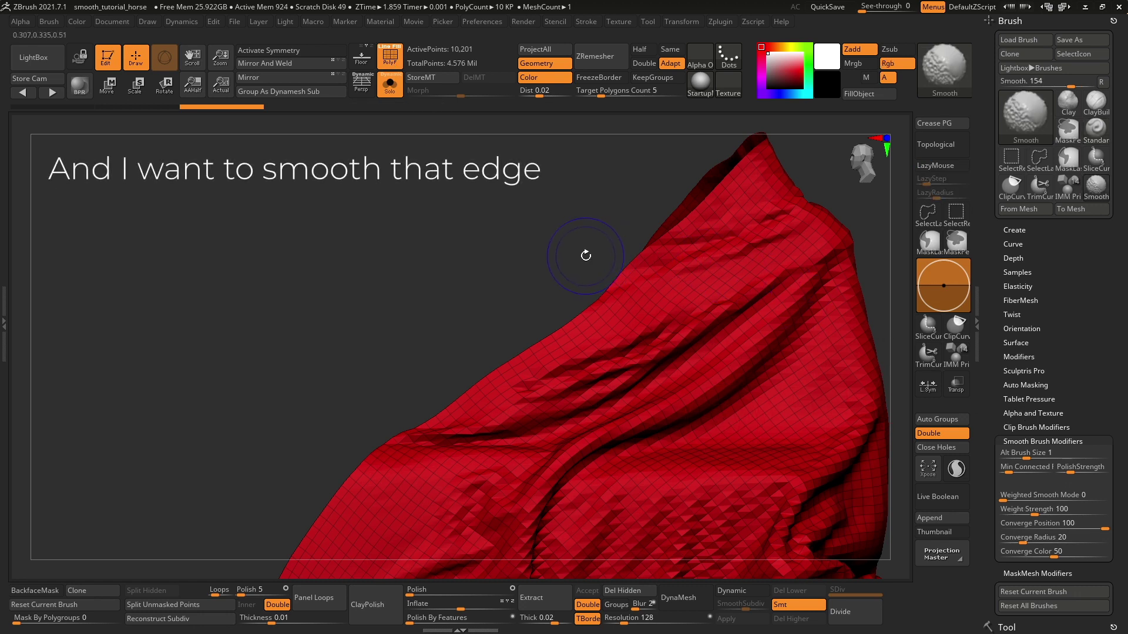
key("space")
left_click_drag(585, 255, 586, 250)
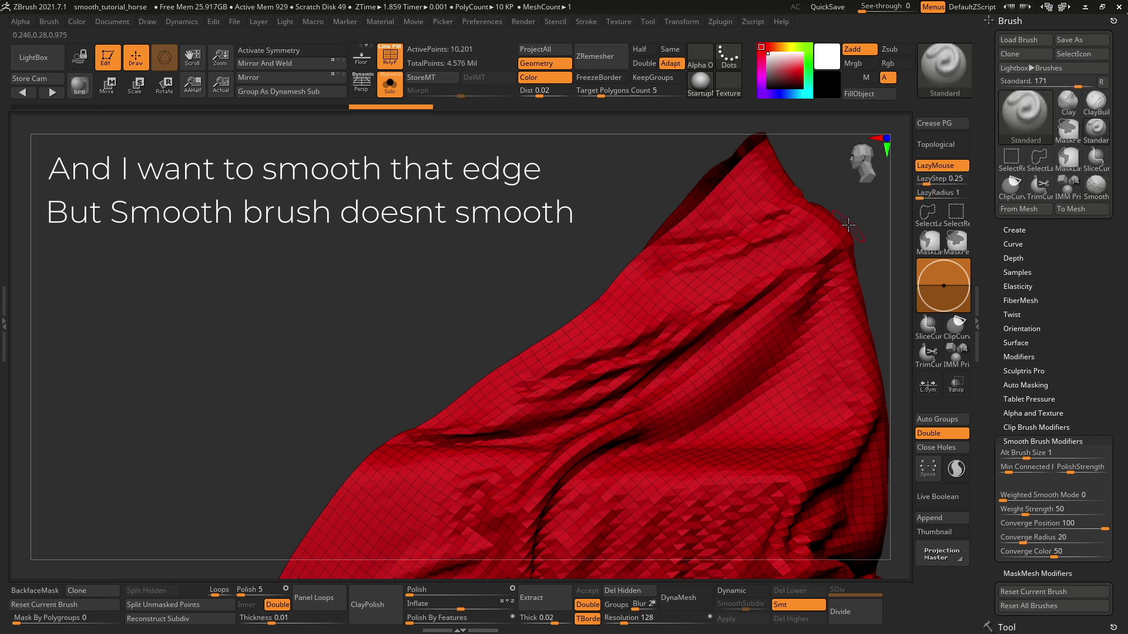
mouse_move(846, 217)
left_mouse_down()
mouse_move(861, 223)
mouse_move(595, 304)
left_mouse_up()
key("shift")
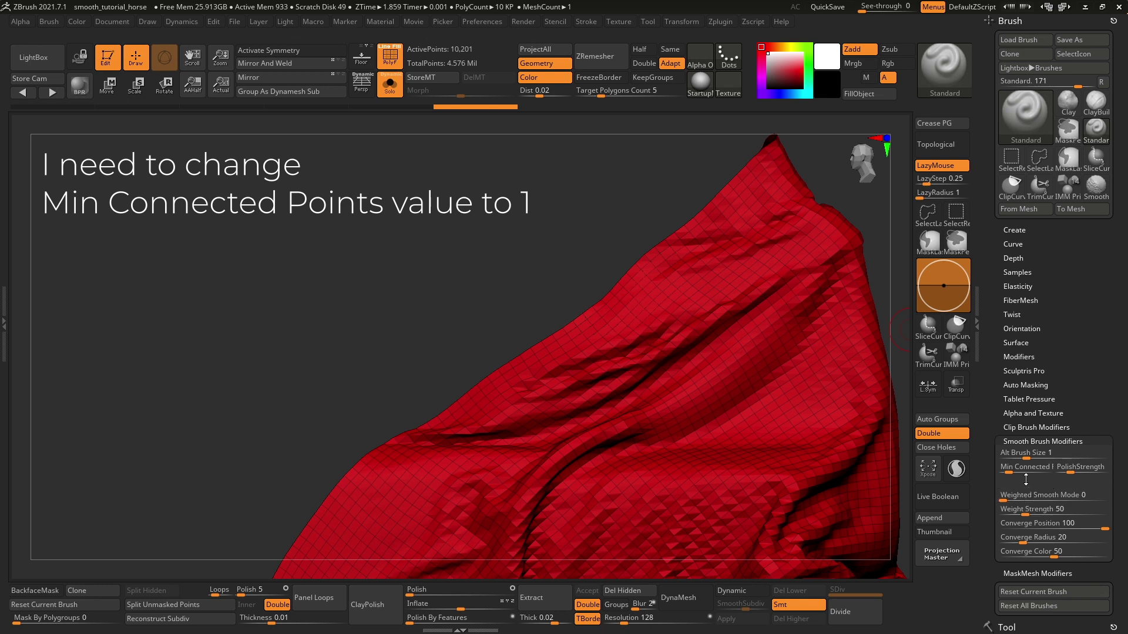
- Set Min Connected Points to 1 and smooth the notch out of the cloth's top edge
key("shift")
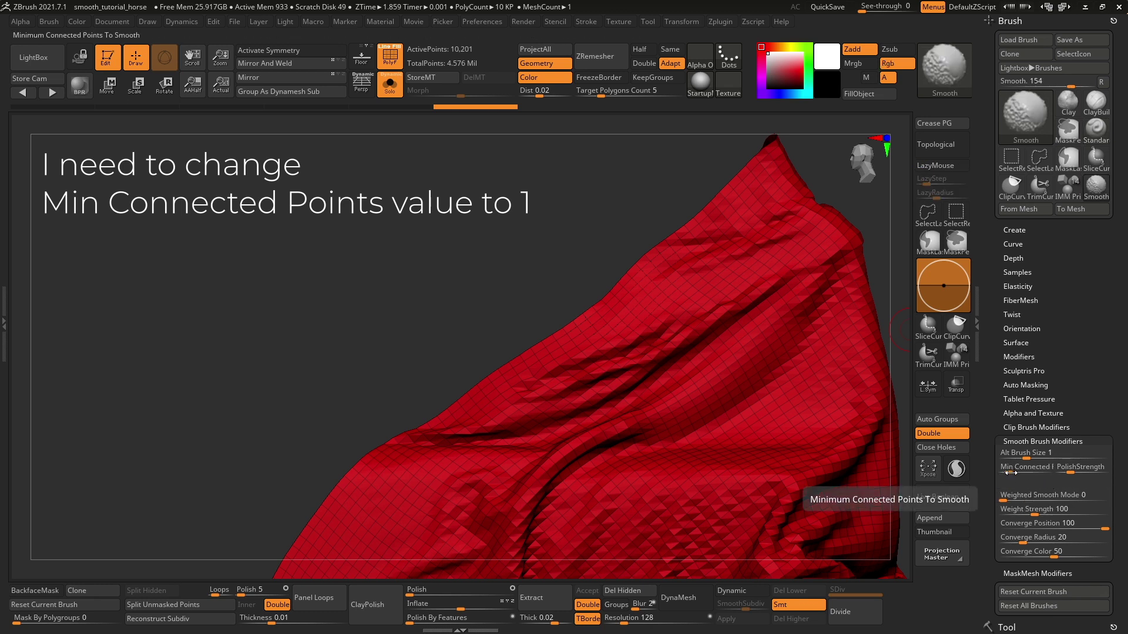
left_click(1011, 473)
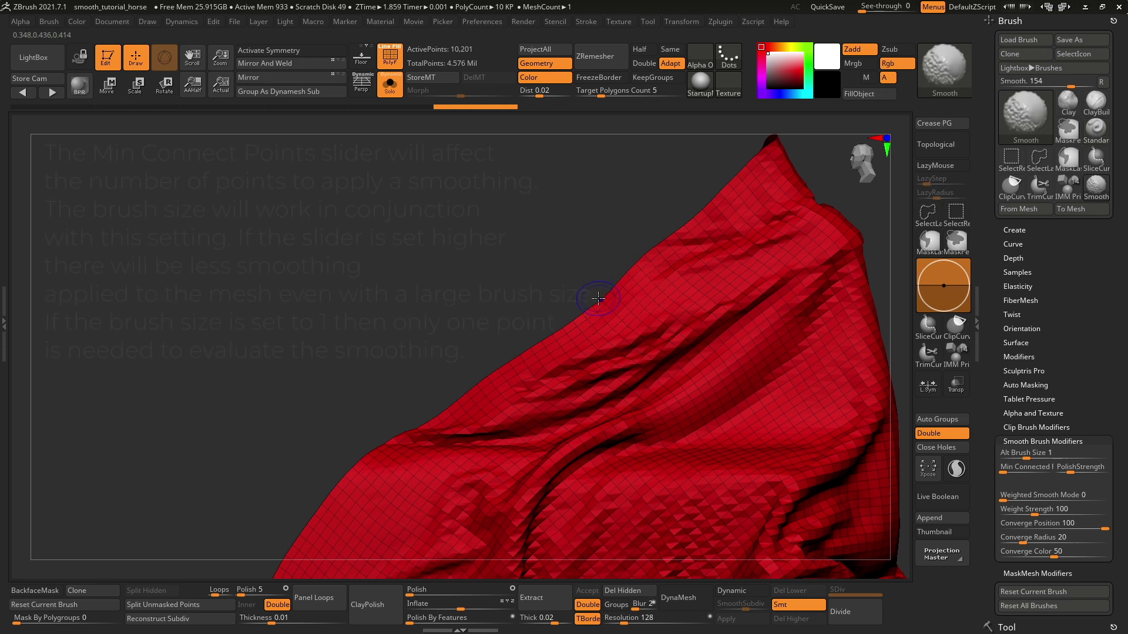
left_click_drag(598, 299, 713, 208, "shift")
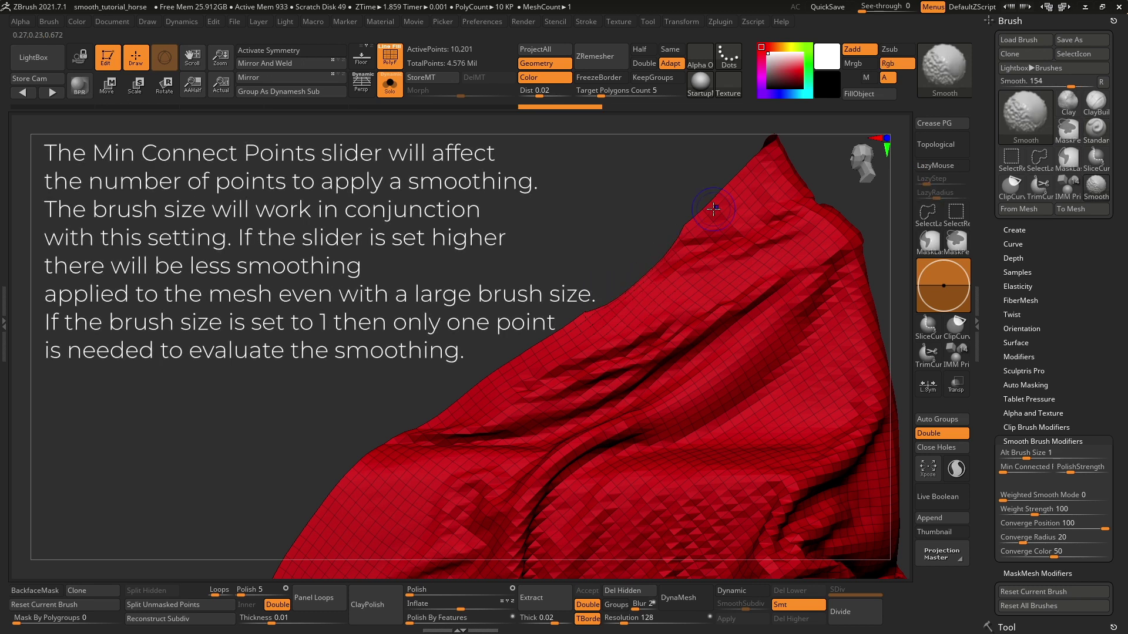
left_click_drag(644, 270, 679, 232, "shift")
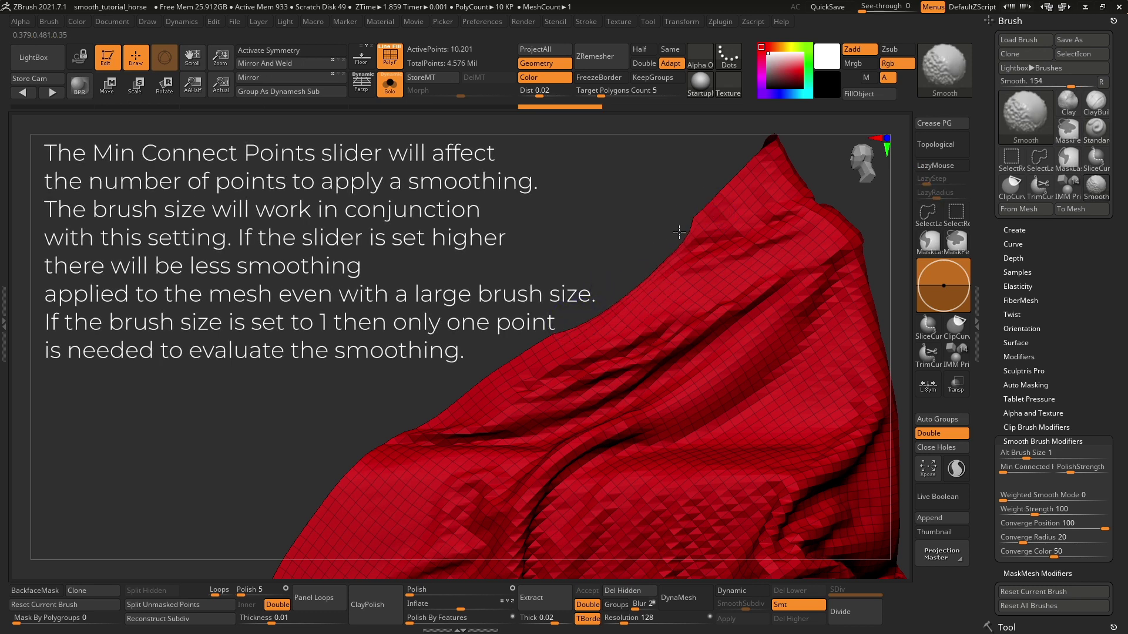
left_click_drag(712, 196, 751, 151, "shift")
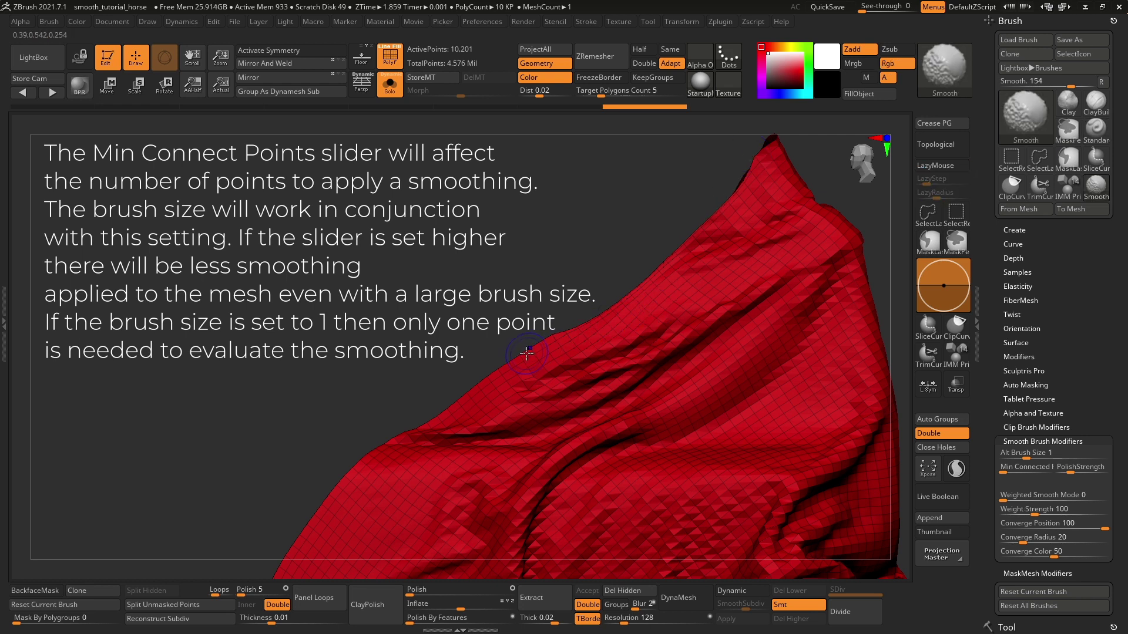
left_click_drag(542, 339, 695, 248, "shift")
left_click_drag(488, 372, 639, 271, "shift")
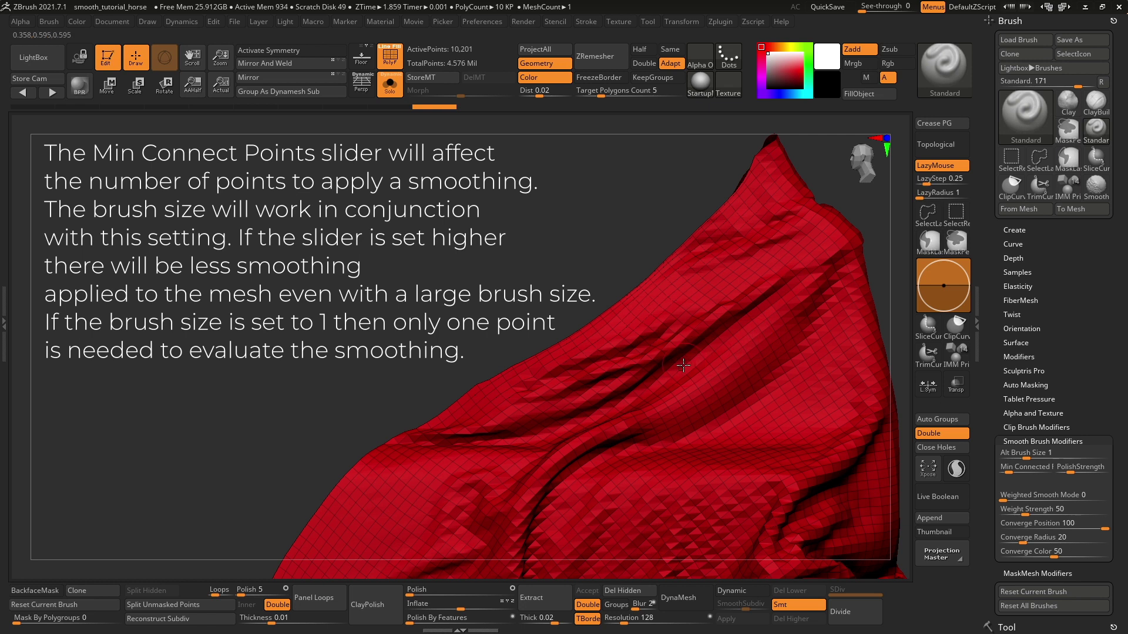
- Choose SmoothCloth as the smoothing brush and dismiss its note
key("b")
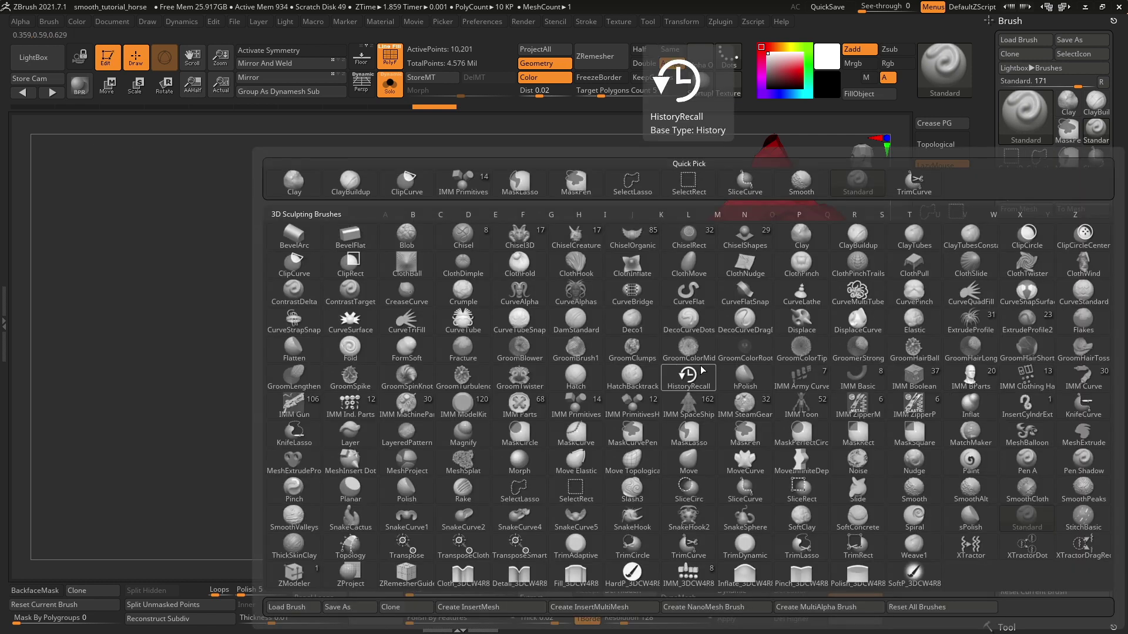
key("s")
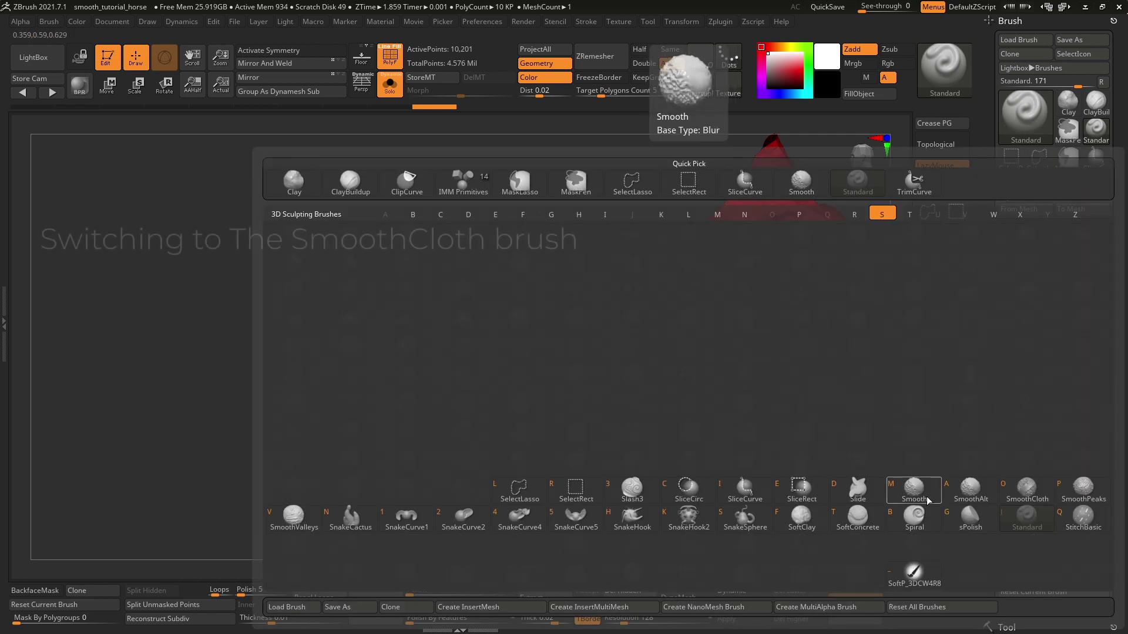
left_click(1027, 491)
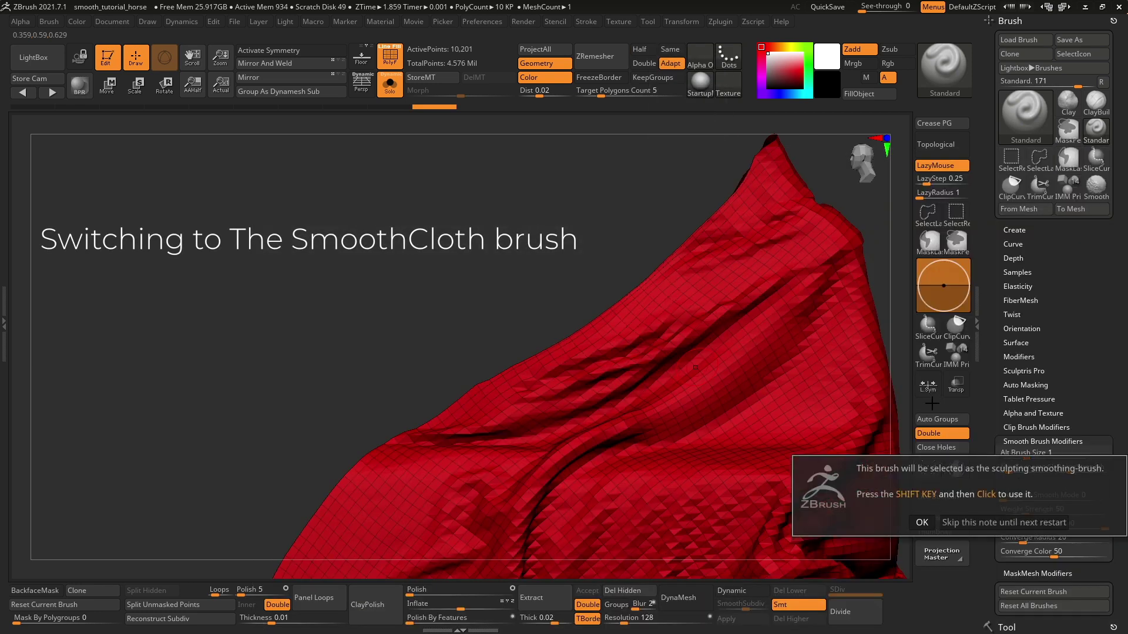
left_click(921, 522)
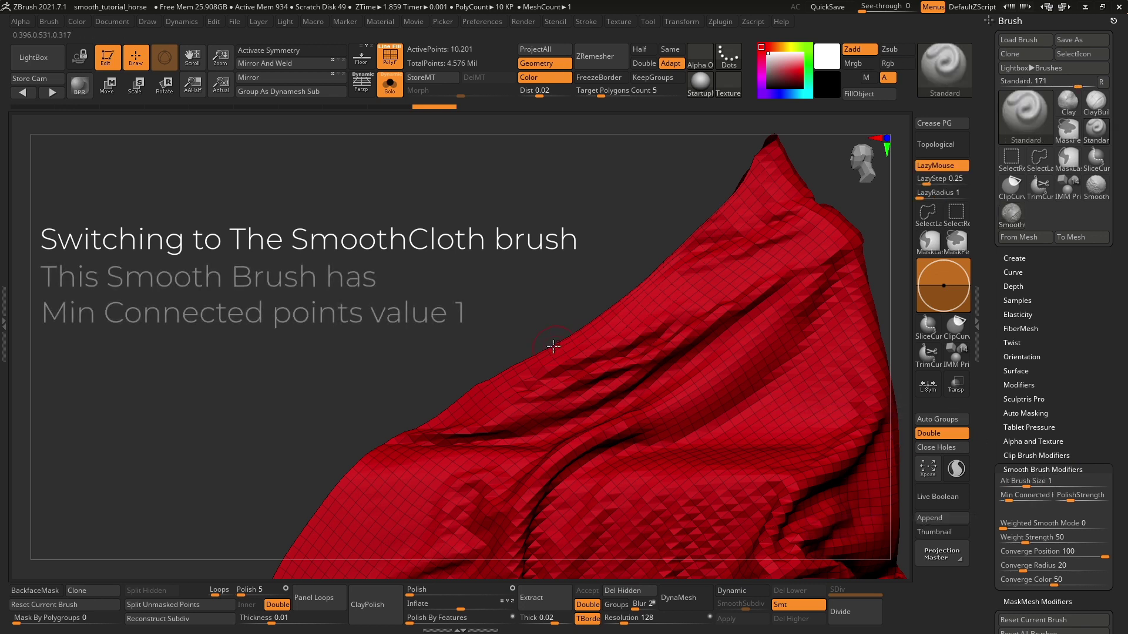
- Smooth the cloth edge with SmoothCloth, toggling Dynamic subdivision and wireframe to compare
key("shift")
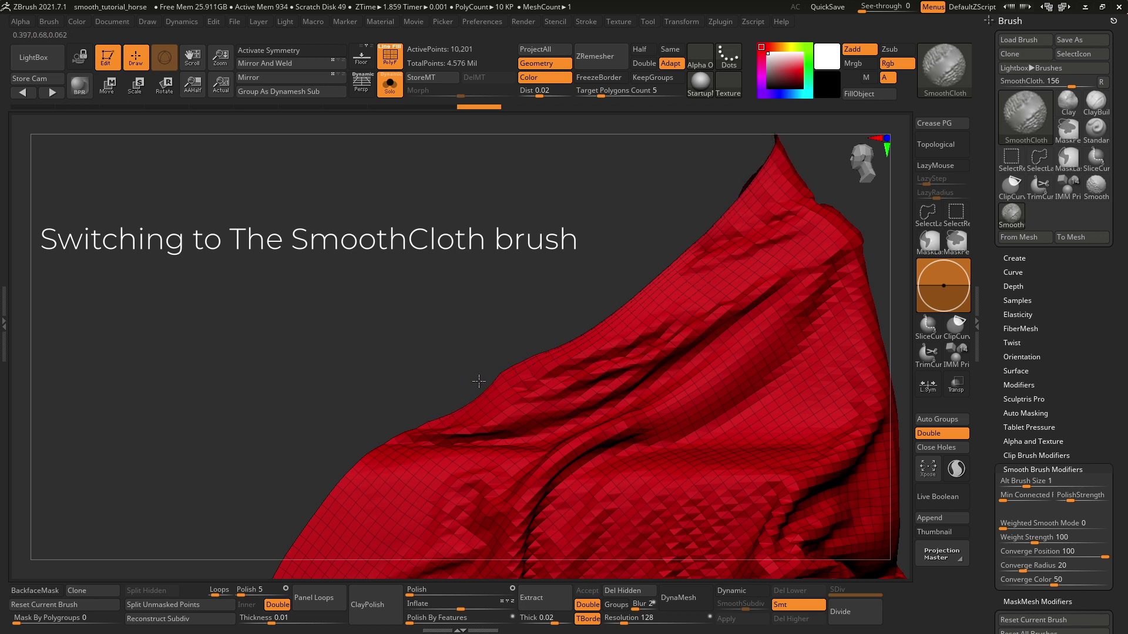
key("d")
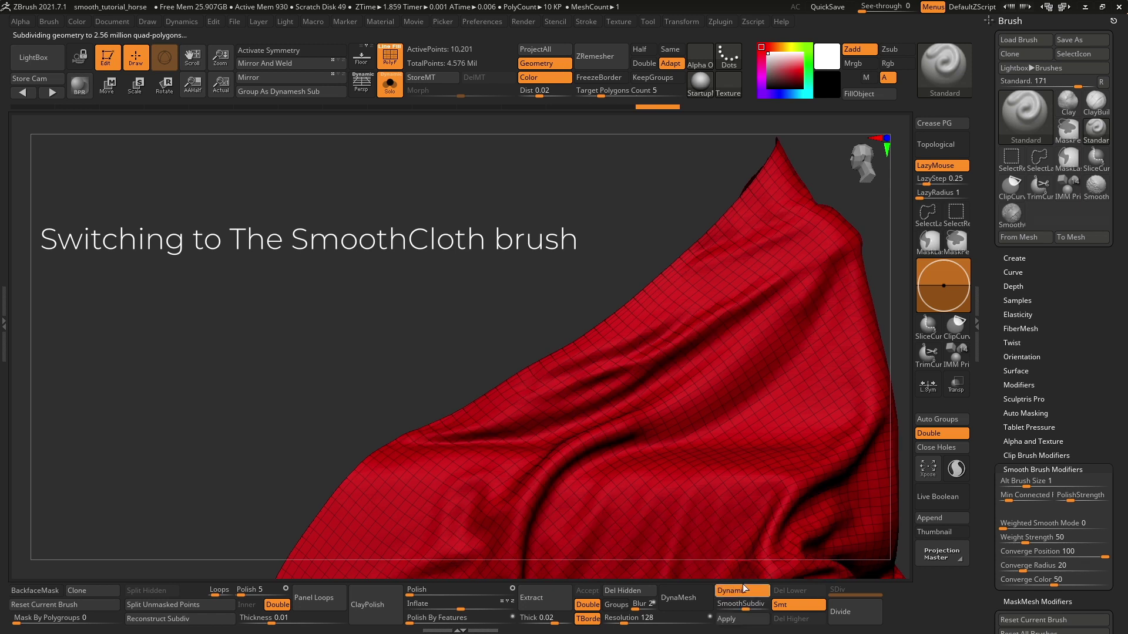
left_click(390, 60)
key("shift")
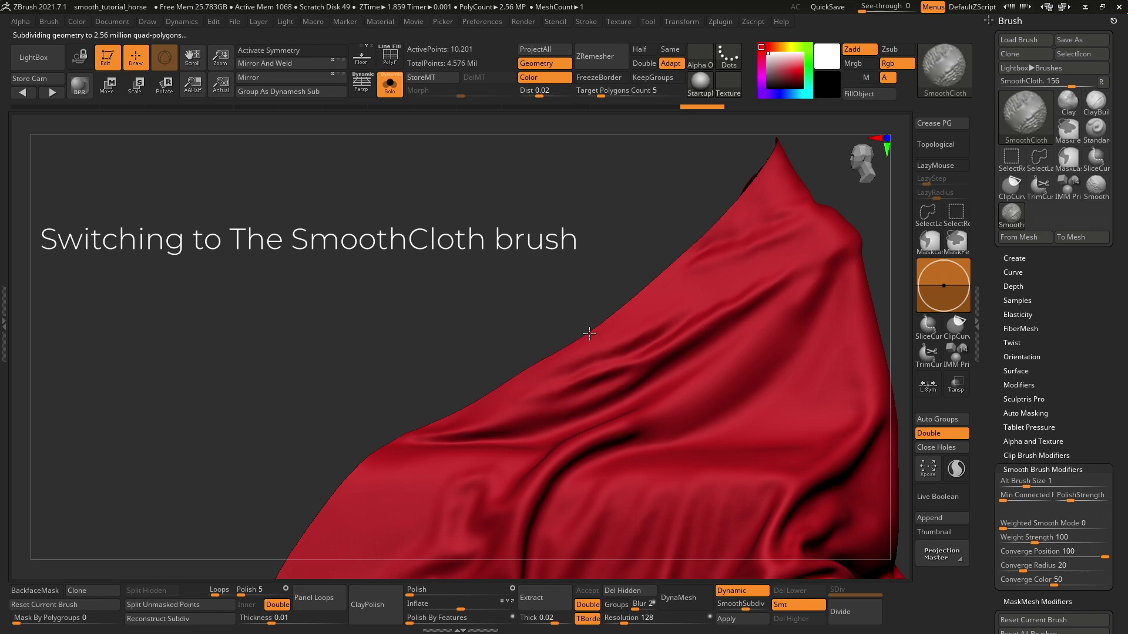
left_click(751, 591)
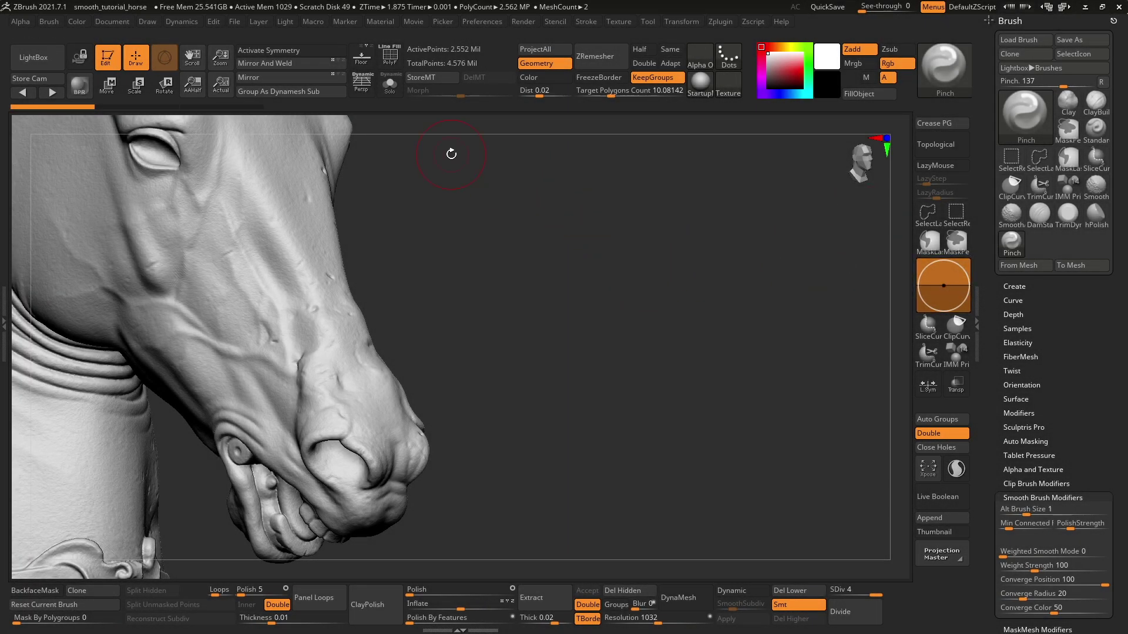
- Pick SmoothAlt from the S brushes, dismiss the note, and smooth the horse's nose
key("space")
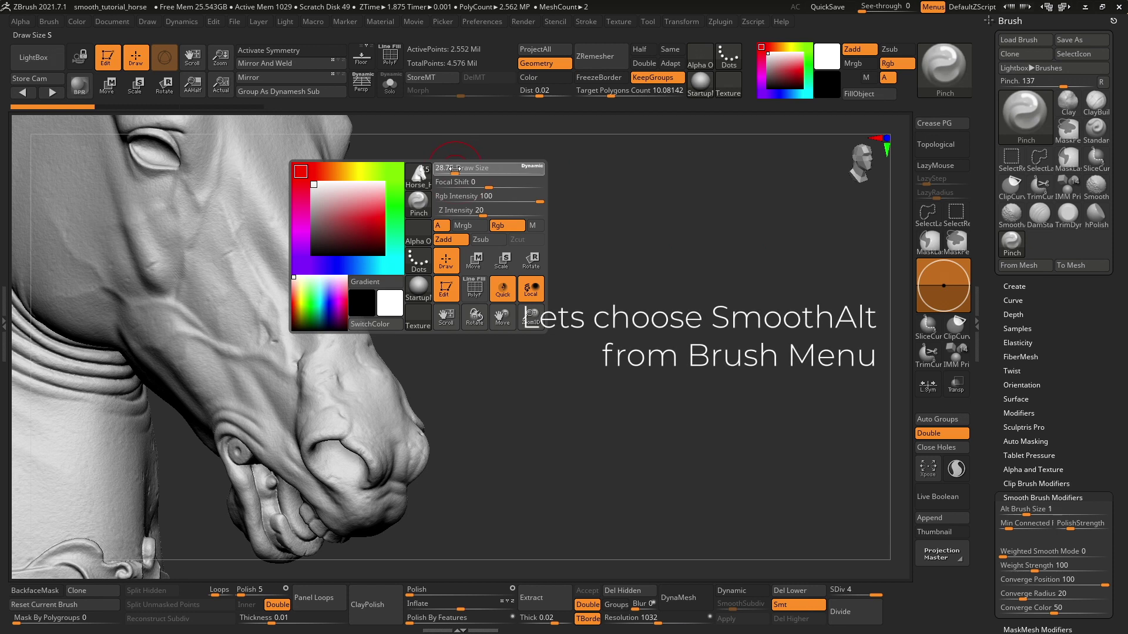
key("space")
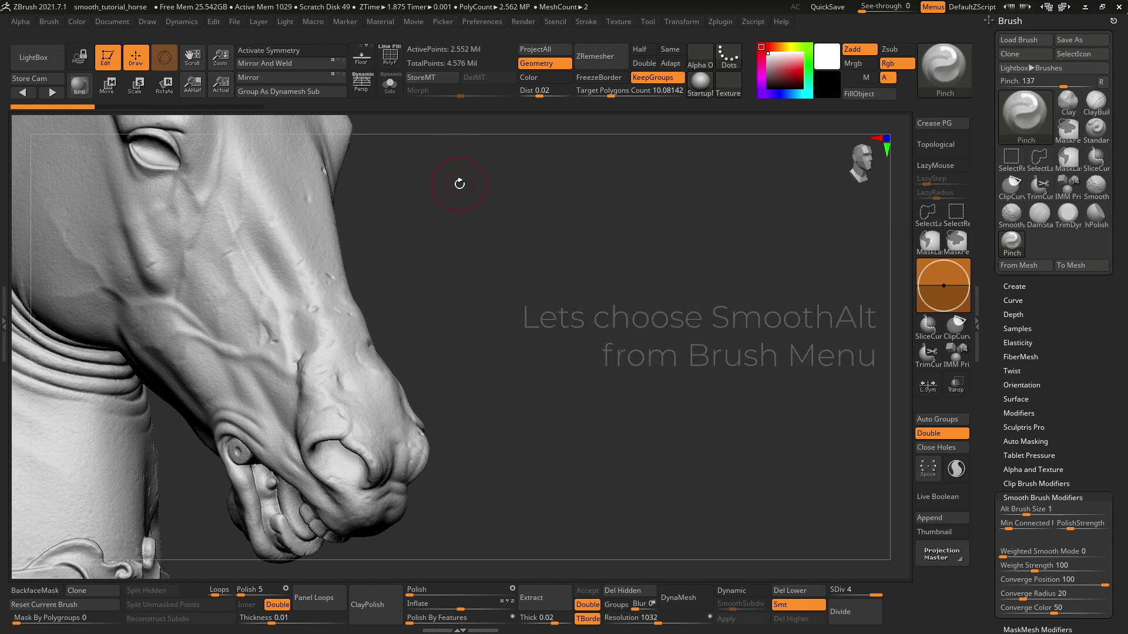
key("b")
key("s")
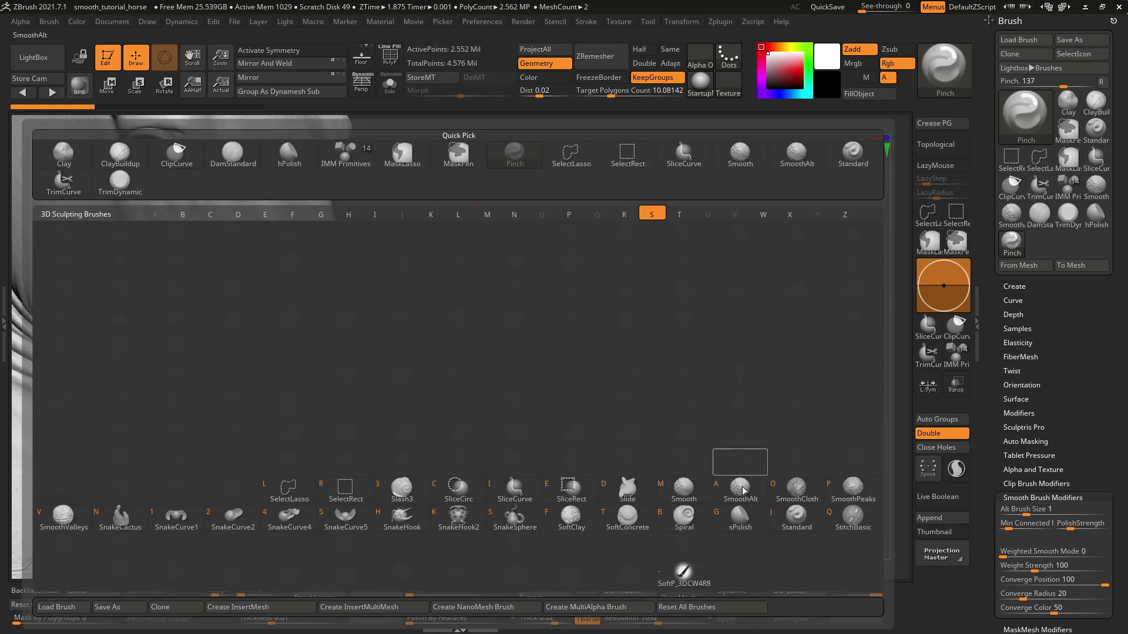
left_click(746, 500)
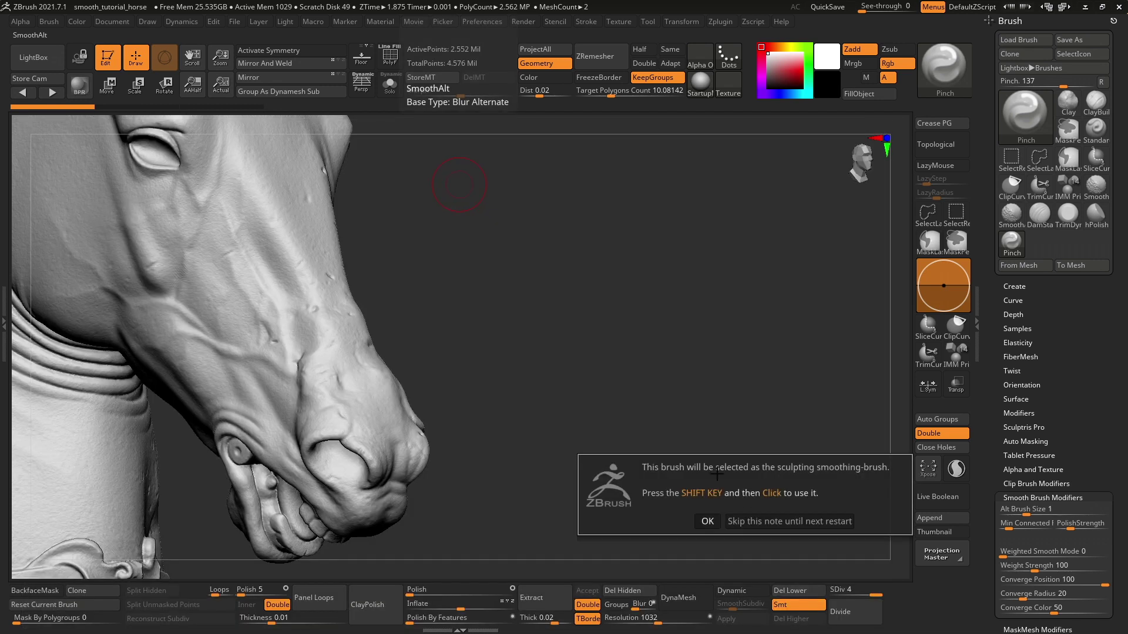
left_click(703, 521)
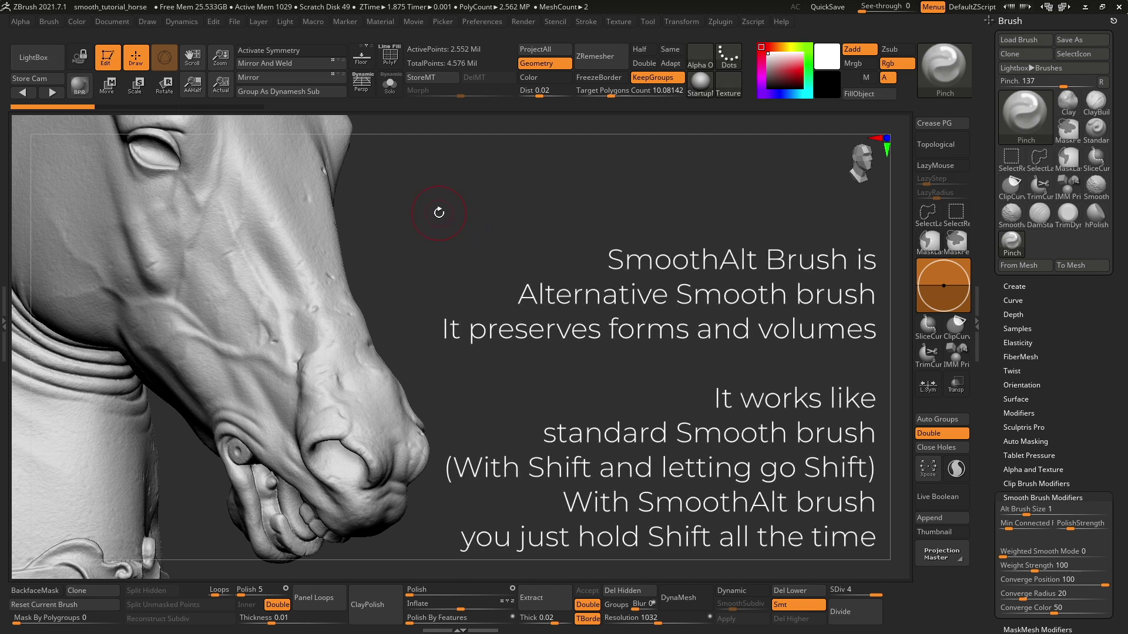
key("shift")
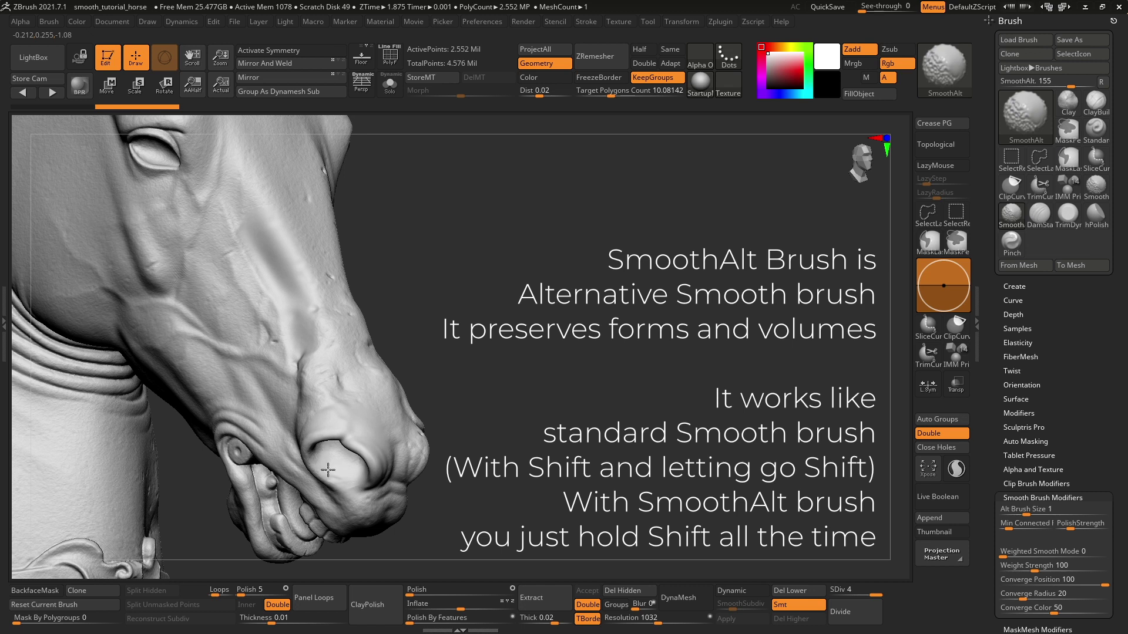
left_click_drag(373, 445, 391, 429, "shift")
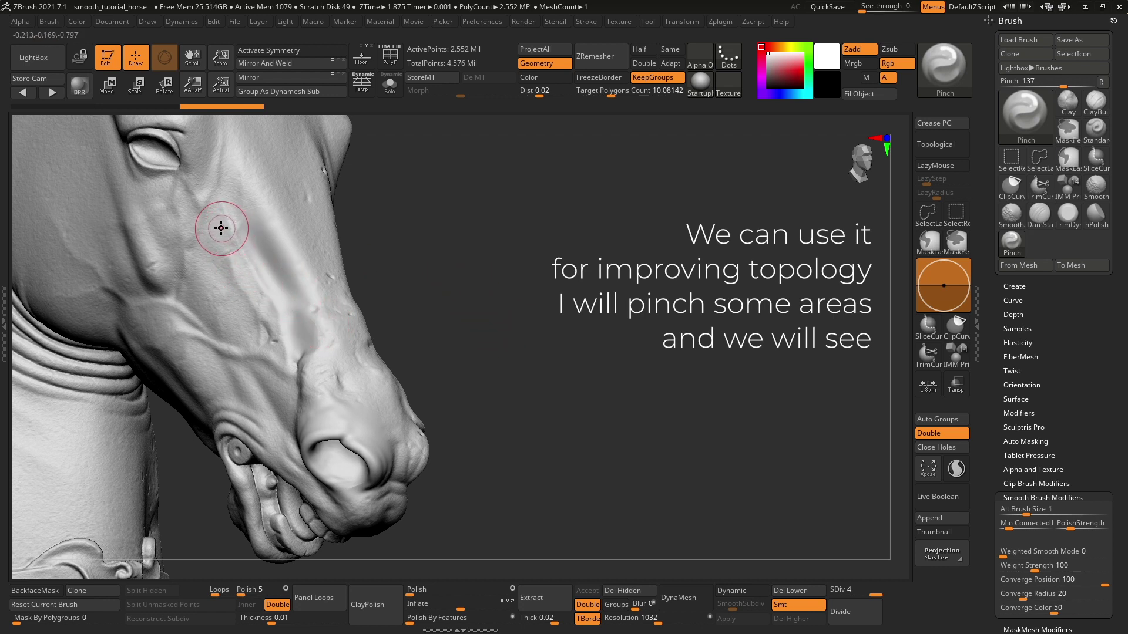
- Pinch a groove along the cheek, then relax that topology with SmoothAlt while viewing polygroups
left_click_drag(227, 266, 276, 340)
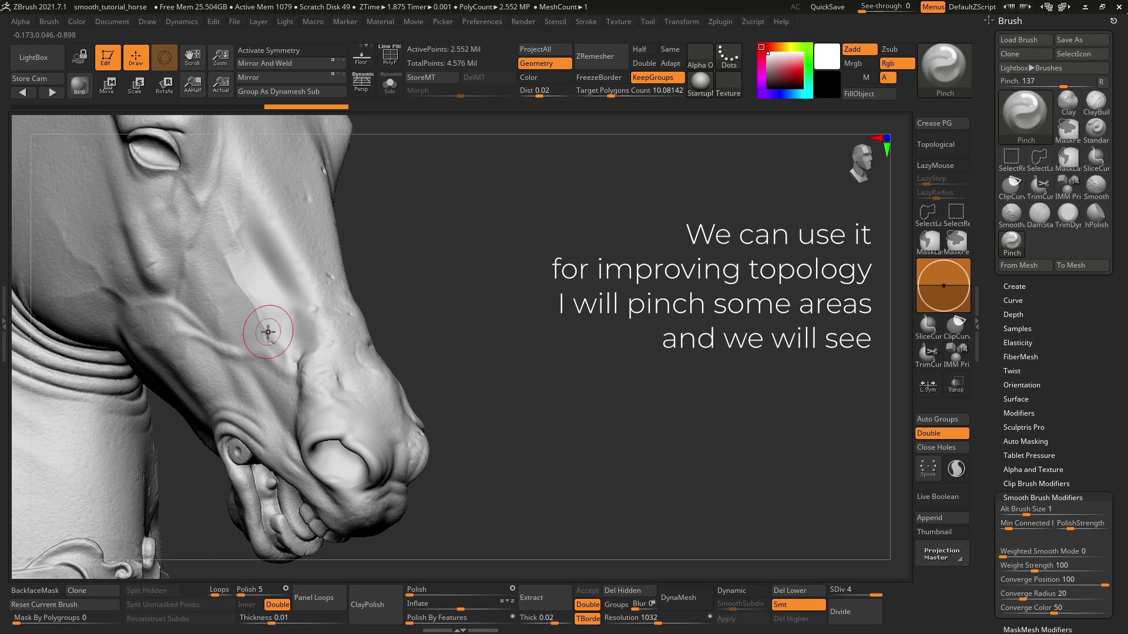
left_click(389, 57)
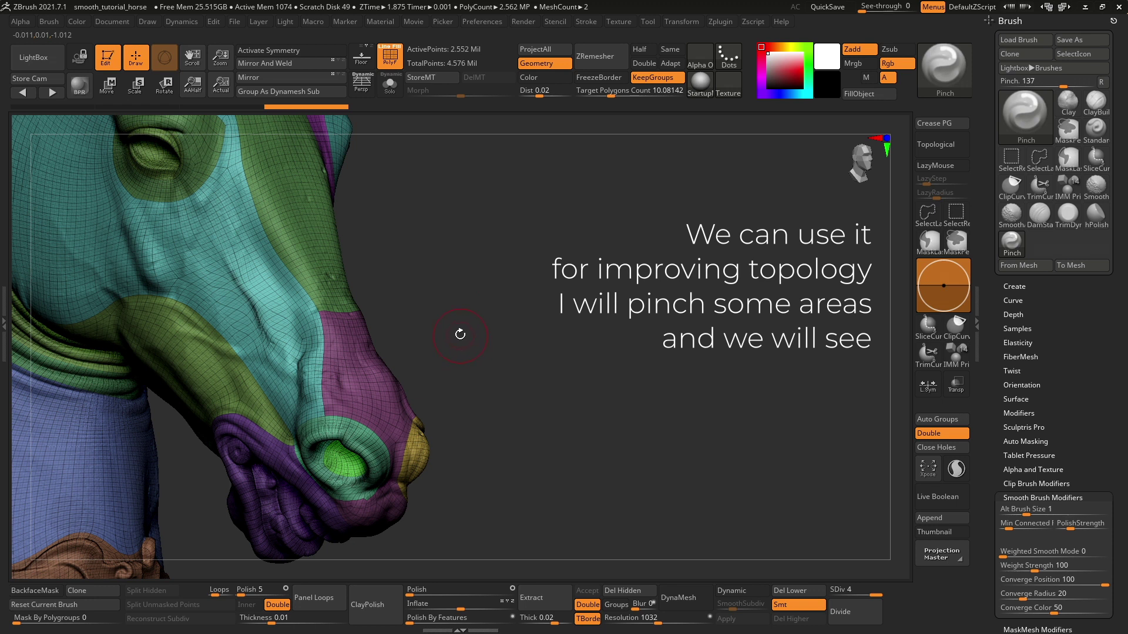
key("shift")
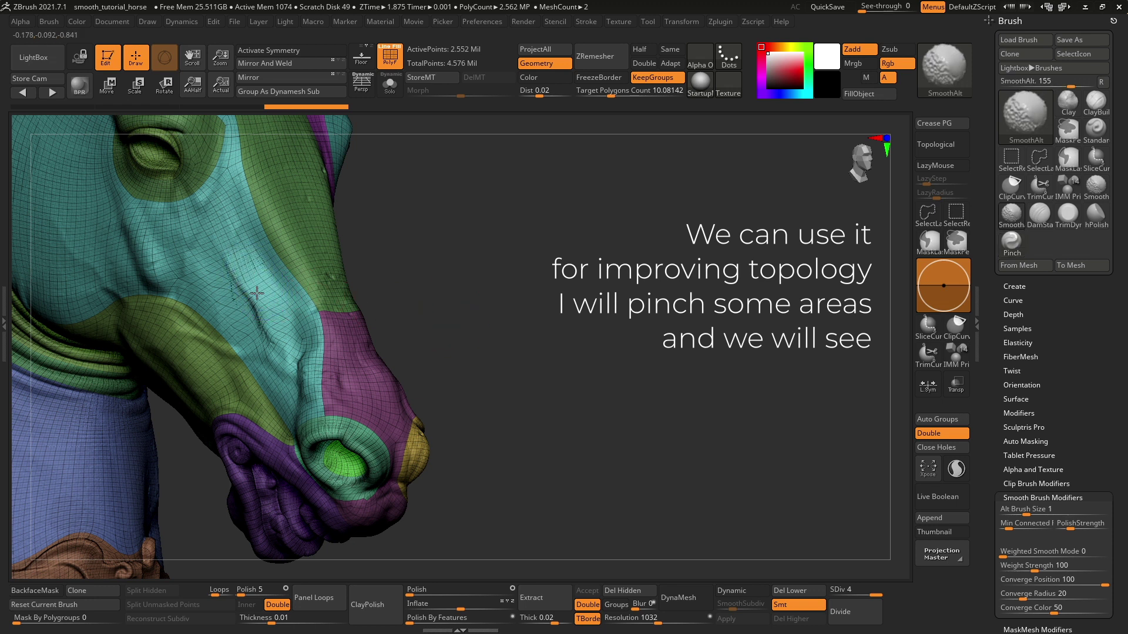
mouse_move(236, 274)
left_mouse_down()
mouse_move(256, 303)
mouse_move(218, 258)
left_mouse_up()
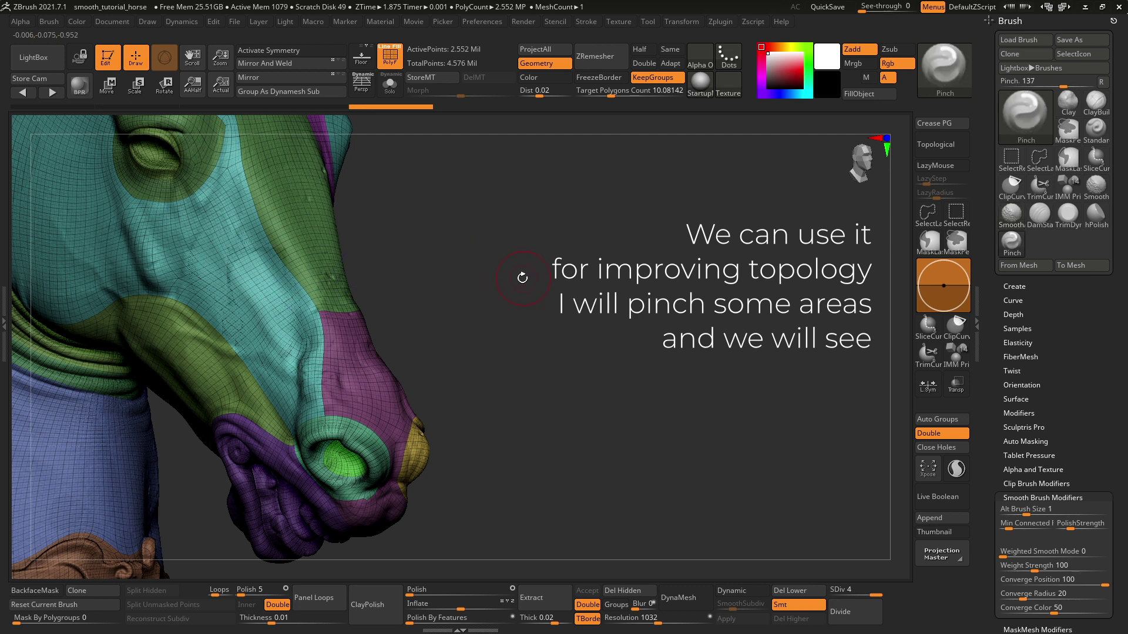
- Hide the wireframe and polygroups, then smooth the side of the nose with SmoothAlt
left_click_drag(523, 276, 514, 244)
left_click(390, 56)
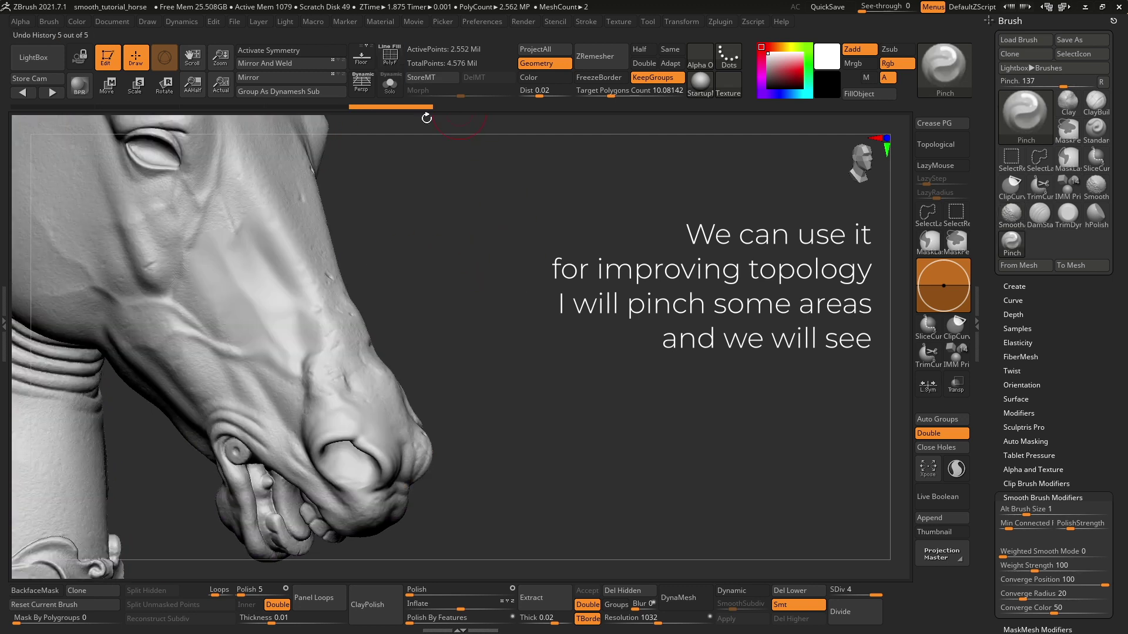
left_click_drag(475, 308, 478, 305)
left_click_drag(399, 423, 396, 458, "shift")
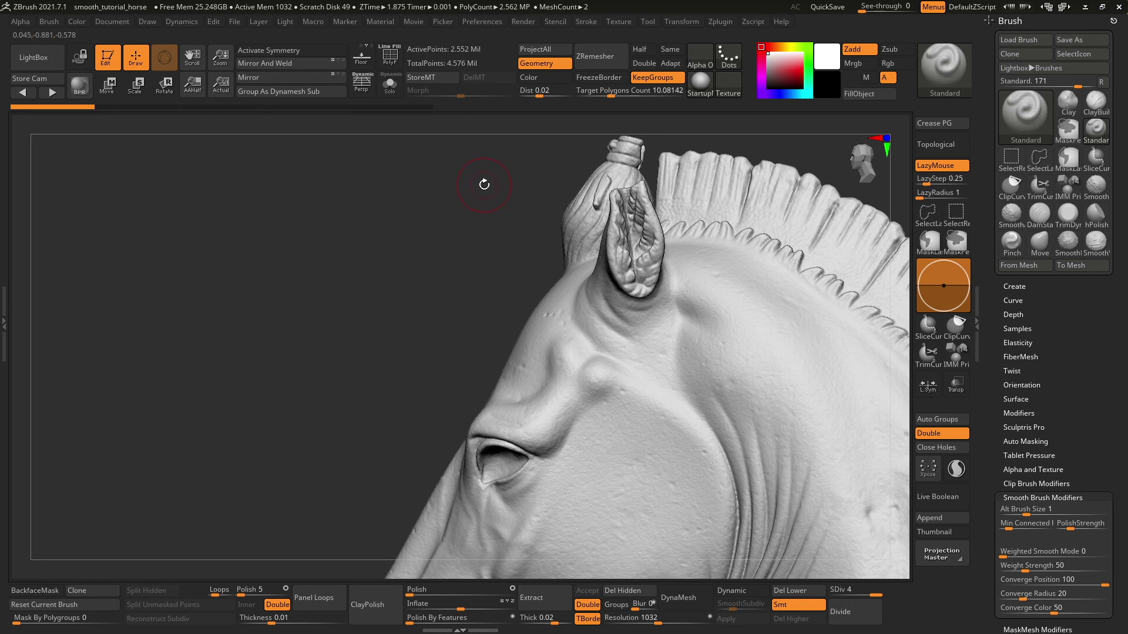
- Choose SmoothPeaks from the S brushes as the smoothing brush and dismiss the note
key("b")
key("s")
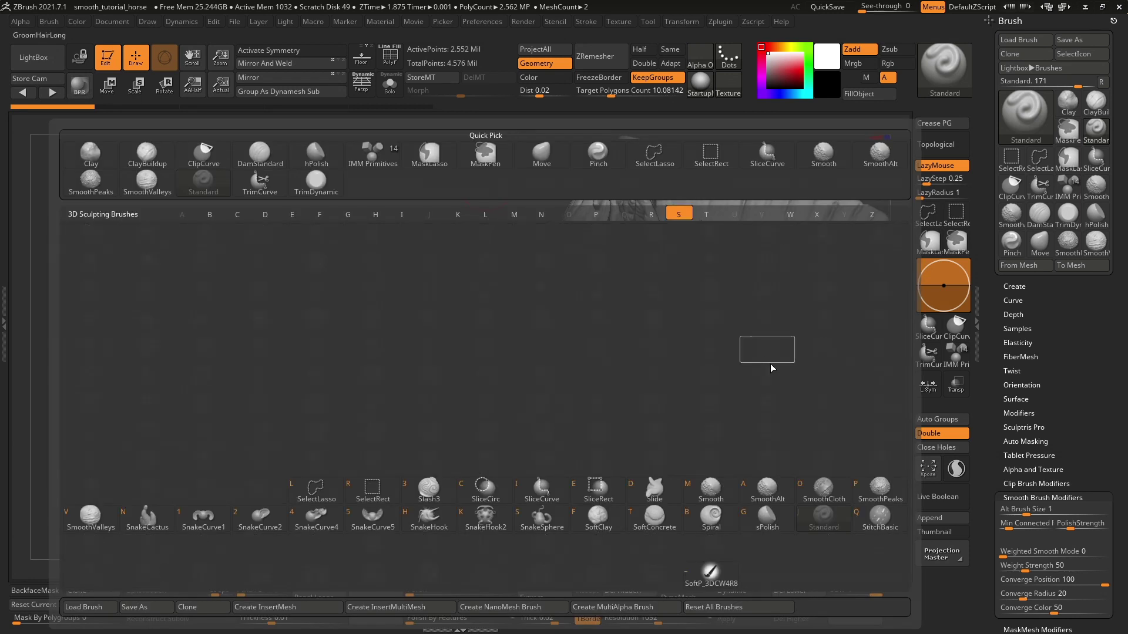
left_click(880, 492)
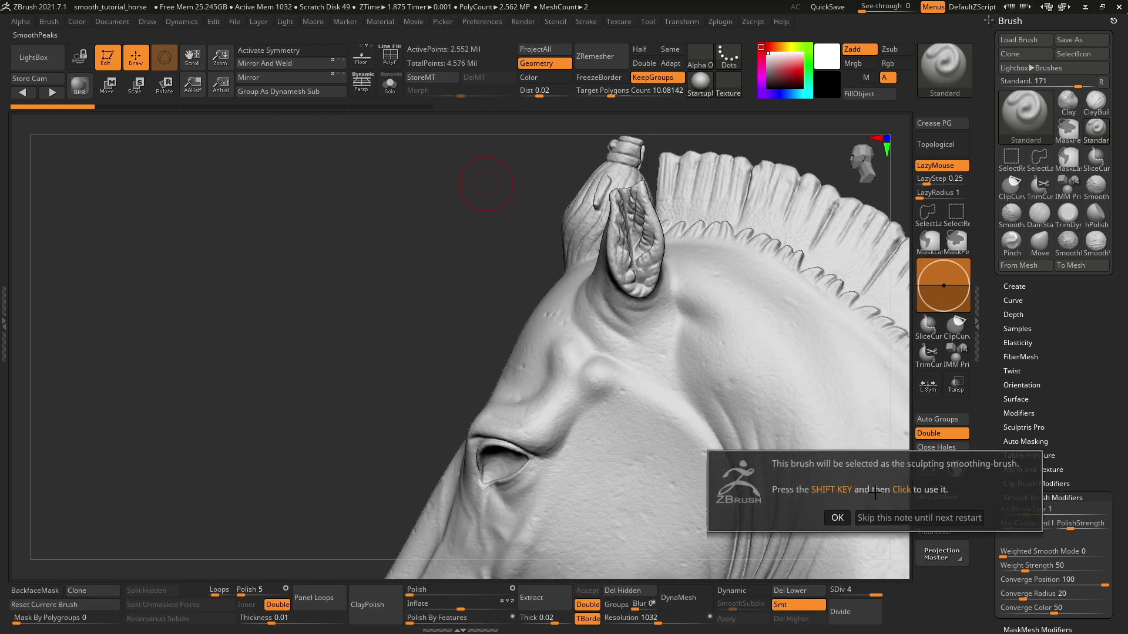
left_click(837, 517)
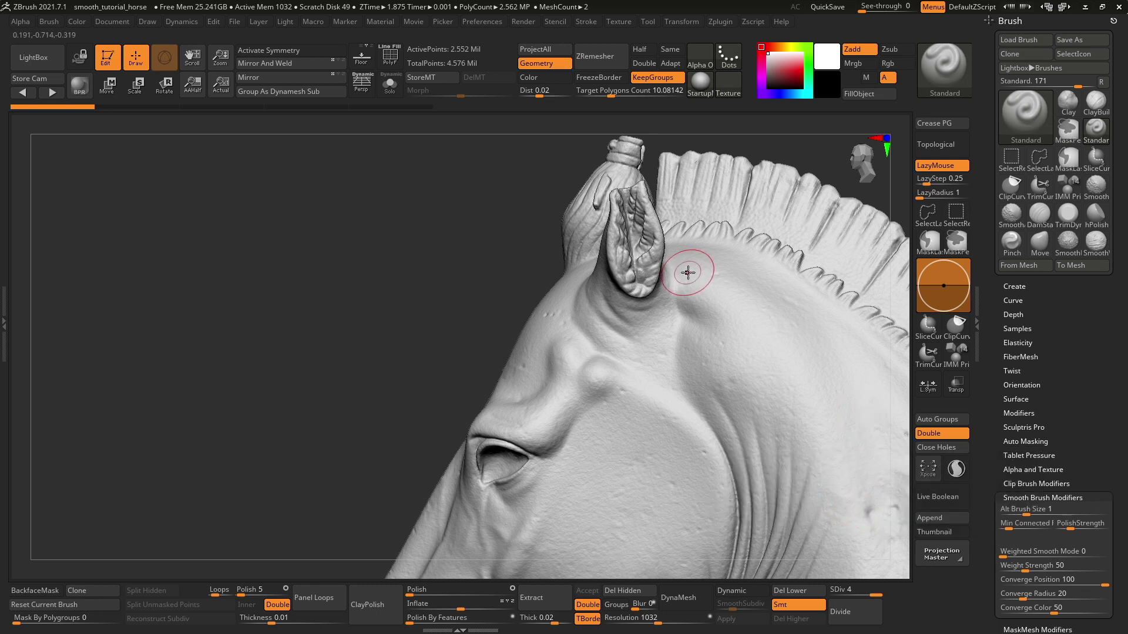
- Smooth the raised peaks on the ear, along the mane and around the eye
key("shift")
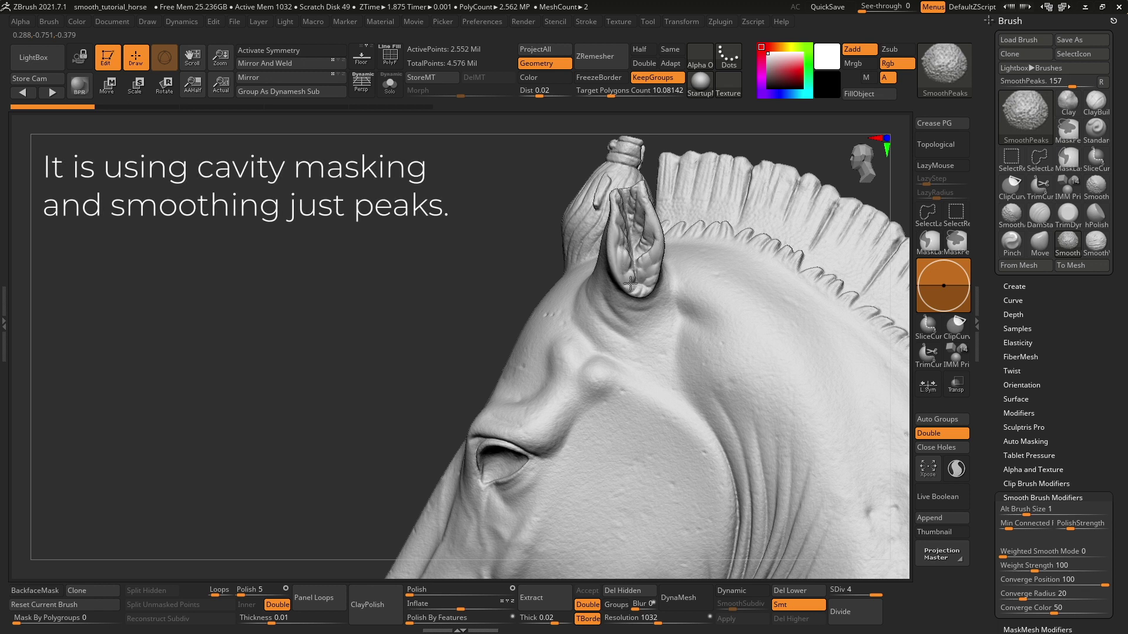
left_click_drag(653, 215, 710, 196, "shift")
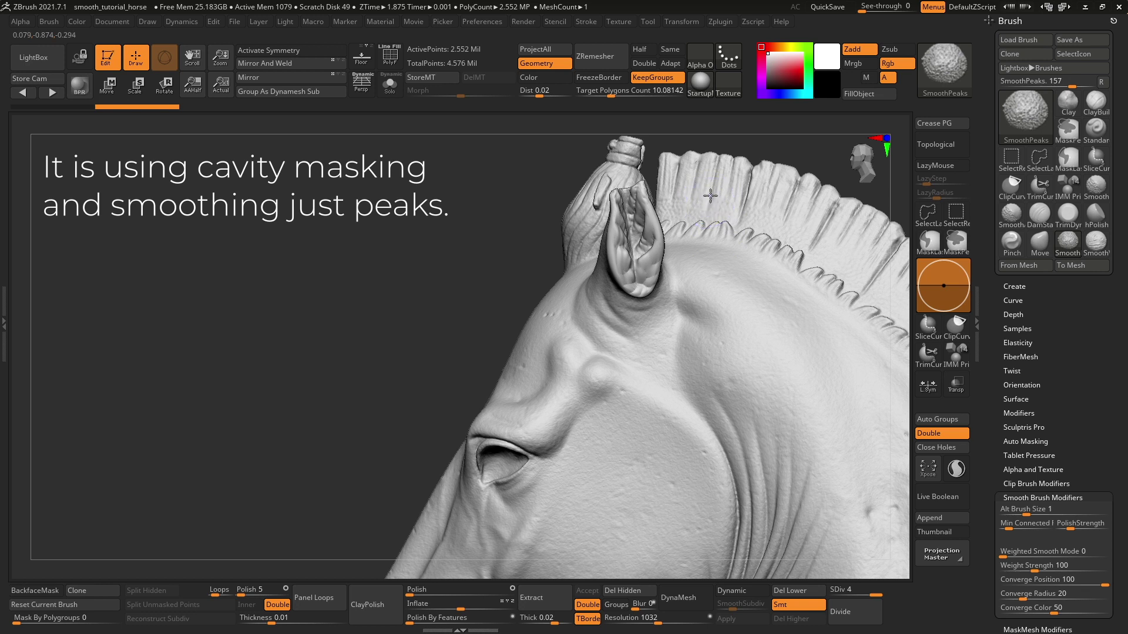
left_click_drag(719, 157, 764, 197, "shift")
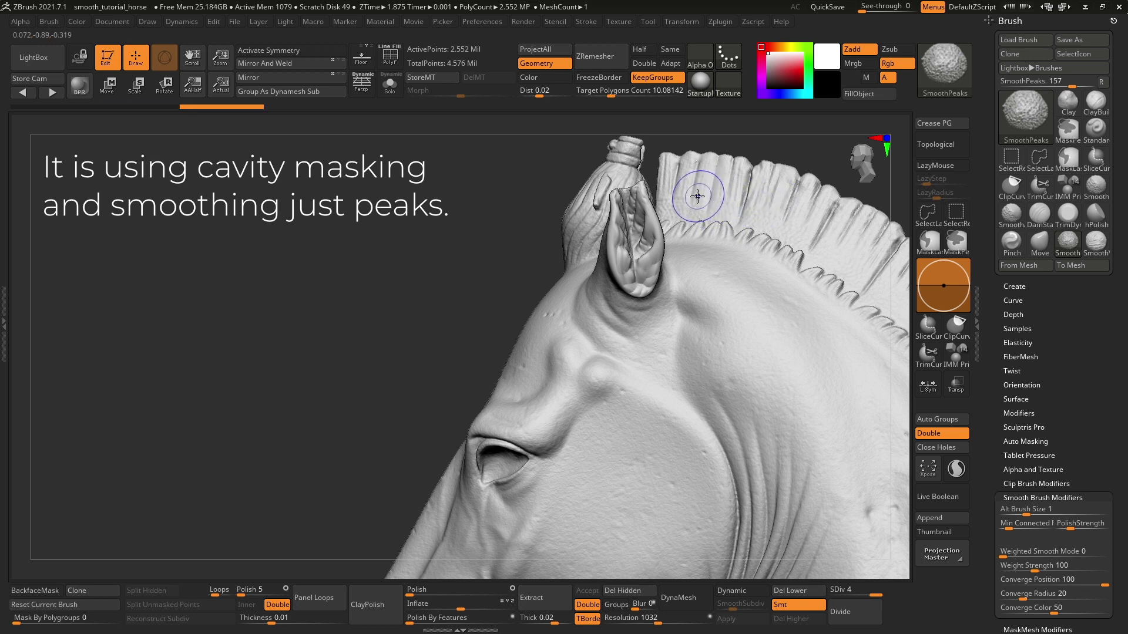
left_click_drag(701, 177, 717, 161, "shift")
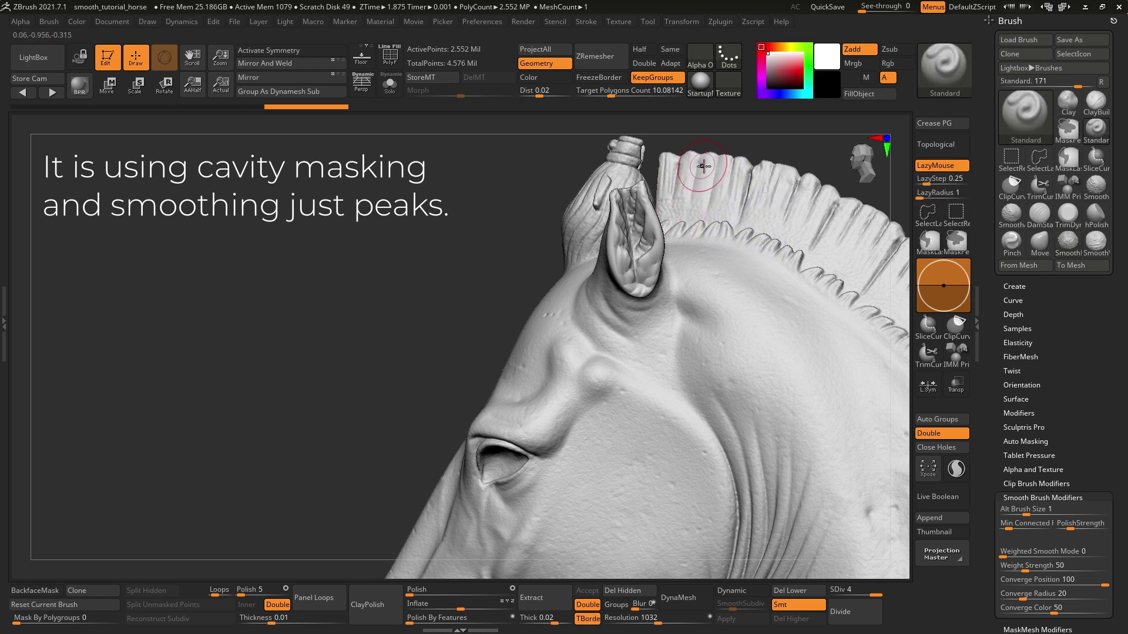
left_click_drag(642, 278, 651, 276, "shift")
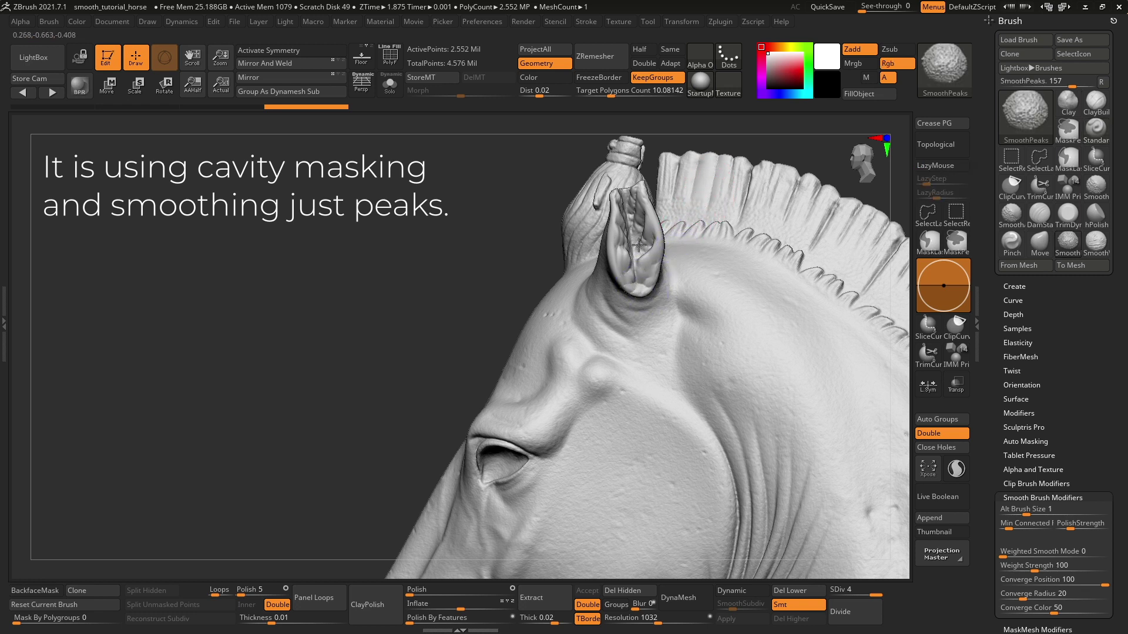
left_click_drag(634, 253, 631, 276)
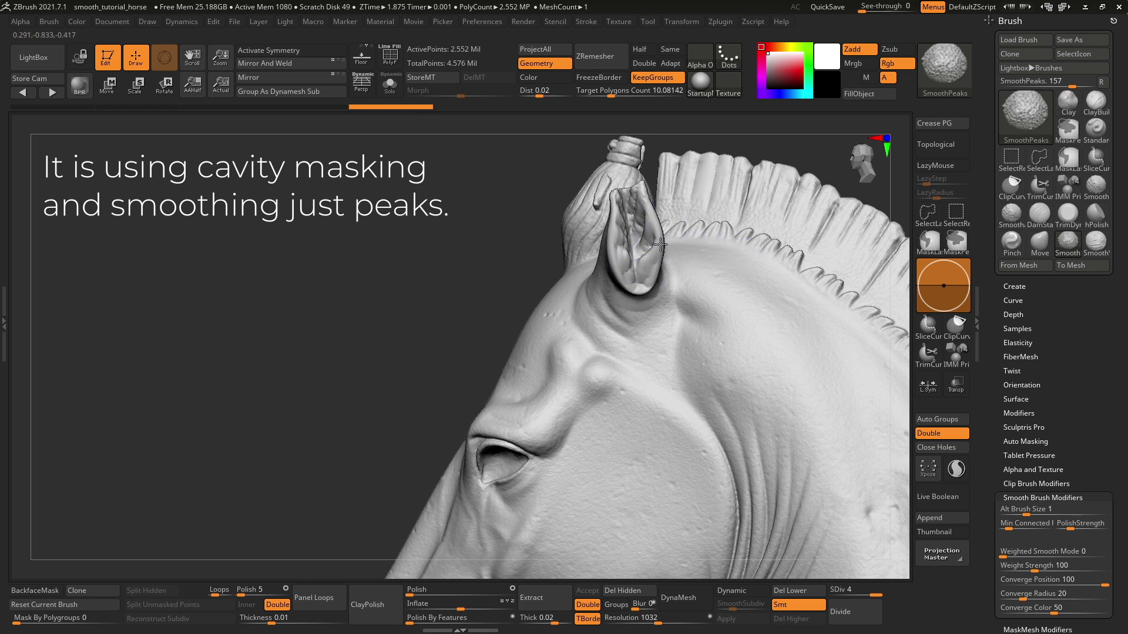
left_click_drag(659, 222, 660, 226, "shift")
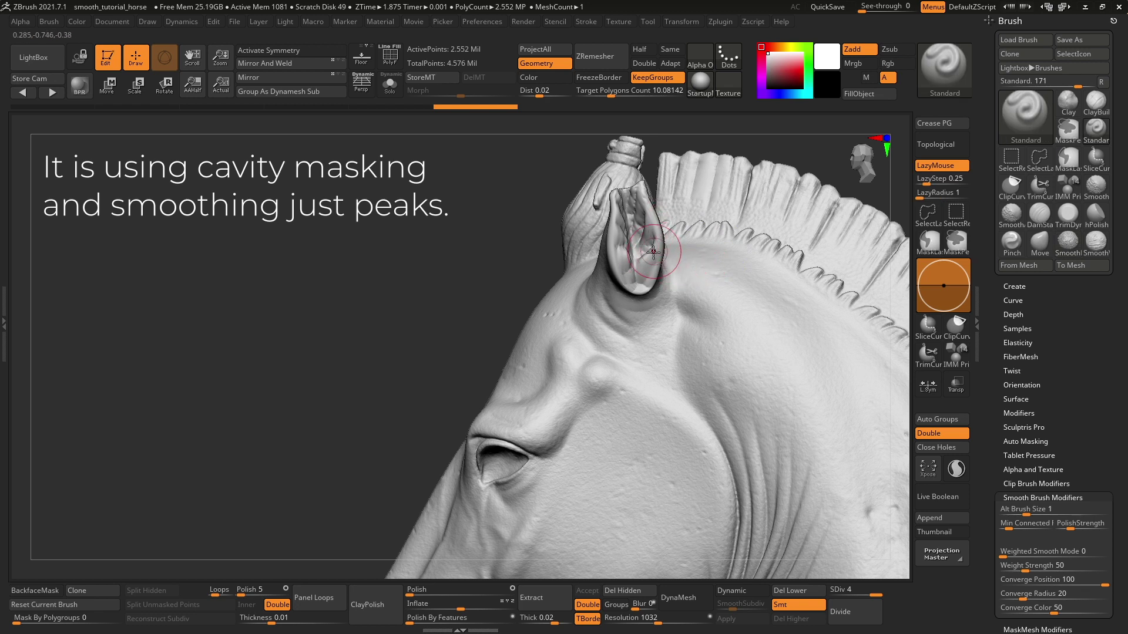
key("shift")
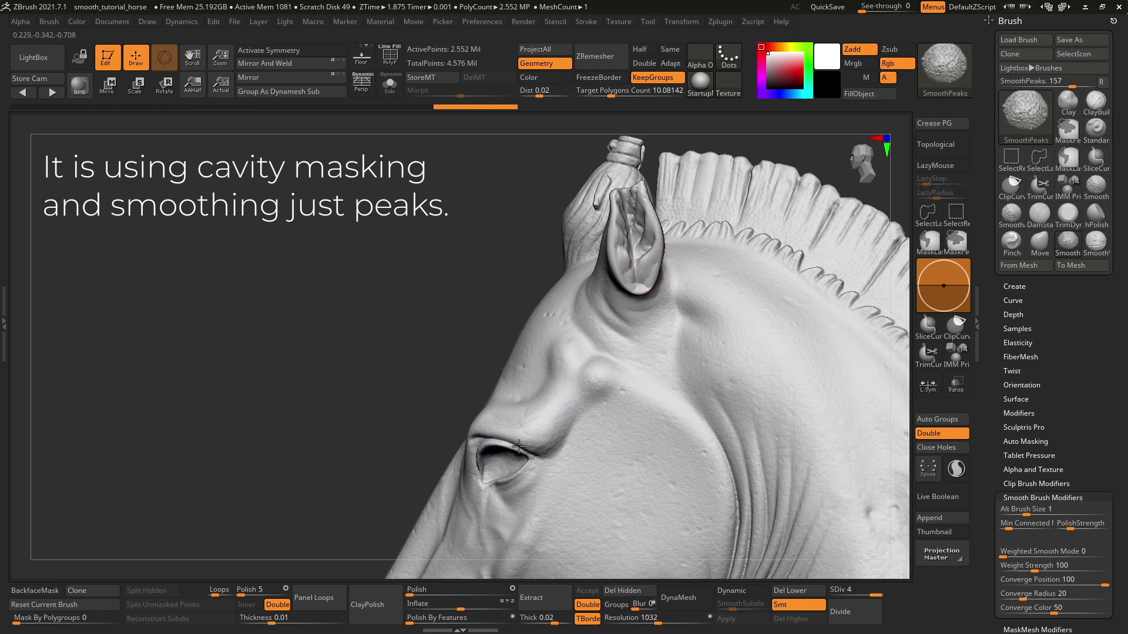
mouse_move(523, 448)
left_mouse_down("shift")
mouse_move(493, 448)
mouse_move(525, 467)
left_mouse_up("shift")
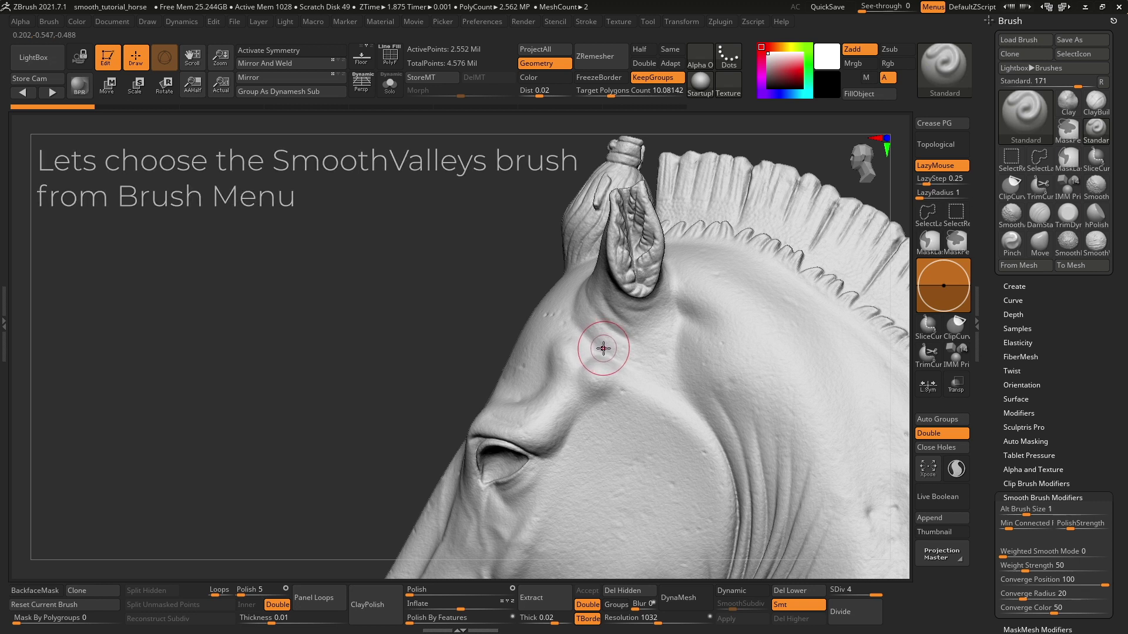
- Choose SmoothValleys from the S brushes as the smoothing brush and dismiss the note
key("b")
key("s")
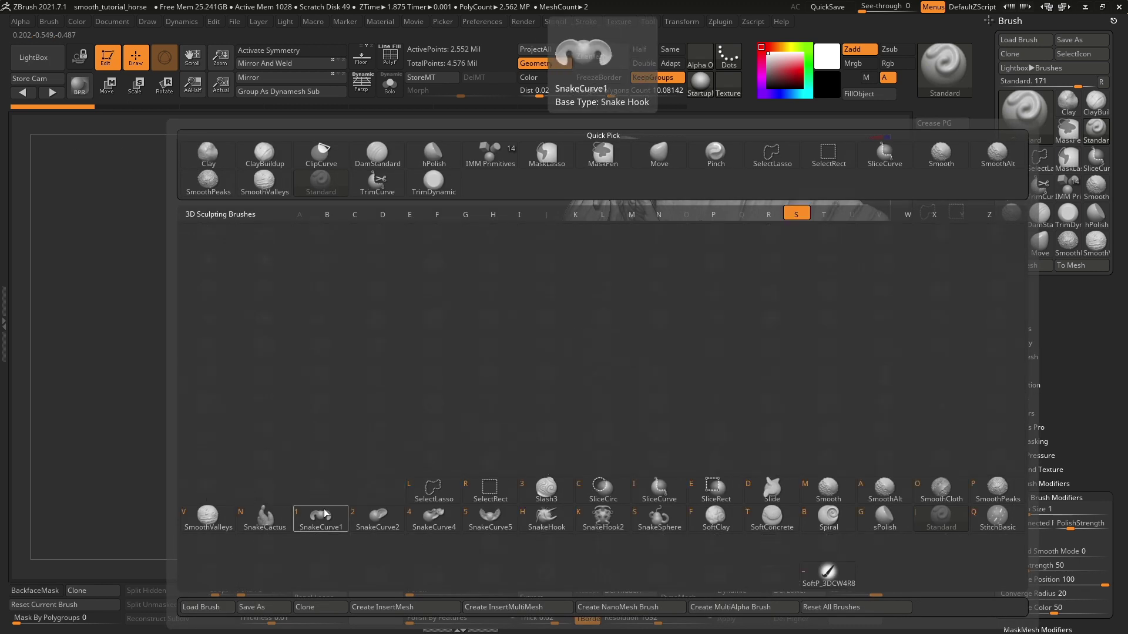
left_click(215, 520)
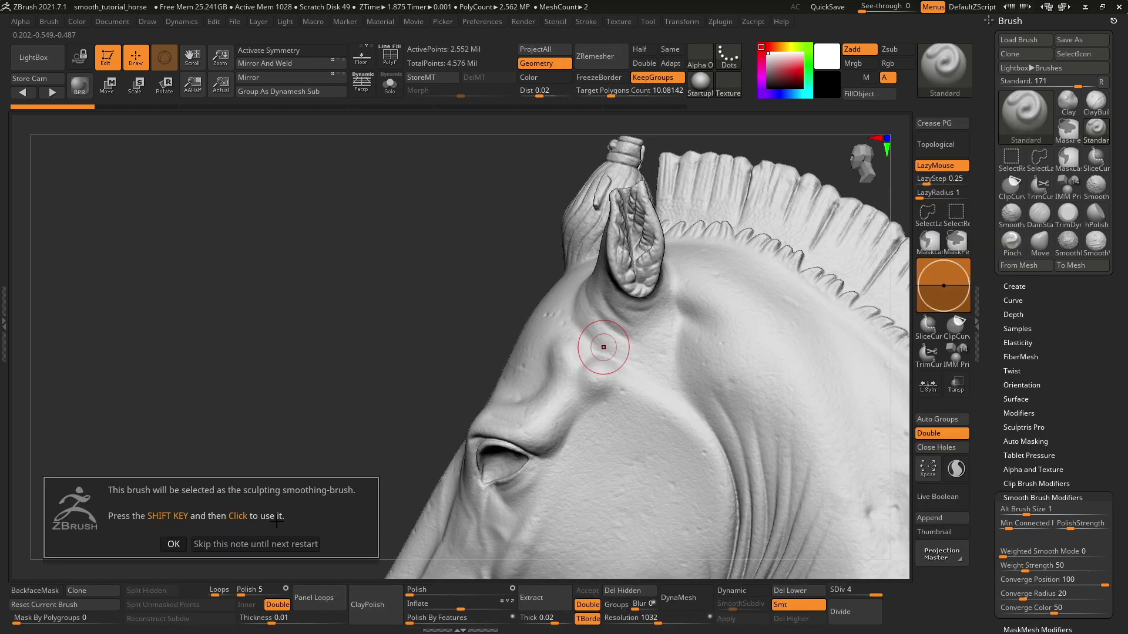
left_click(172, 544)
- Smooth the valleys on the ear, the eyelid crease, the eye opening and the mane base
left_click_drag(642, 264, 653, 260, "shift")
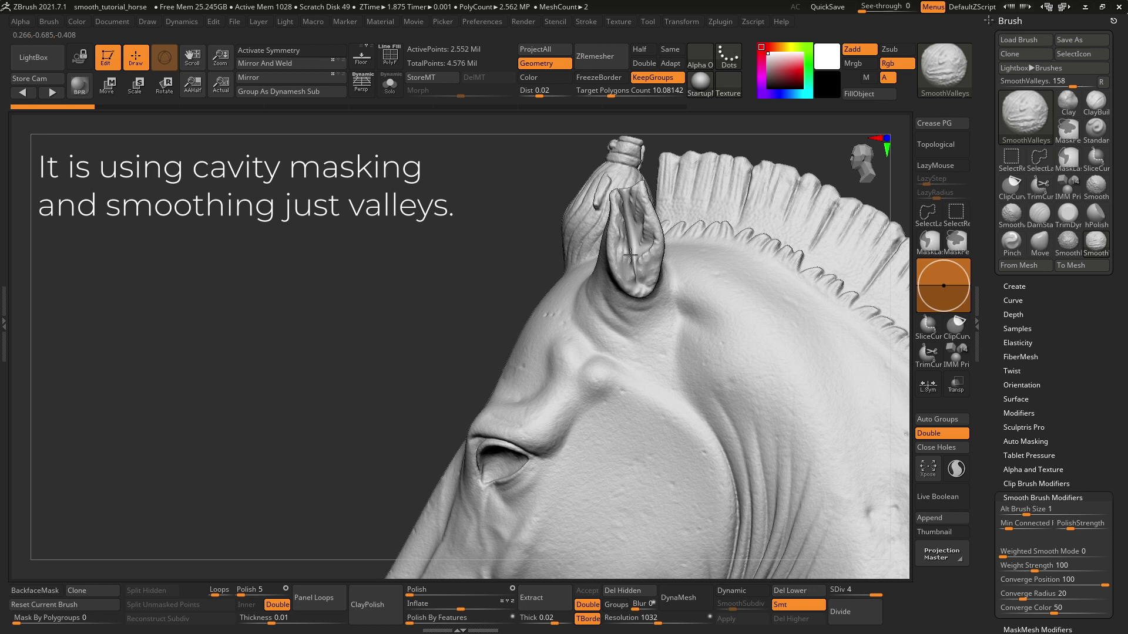
left_click_drag(630, 255, 646, 258, "shift")
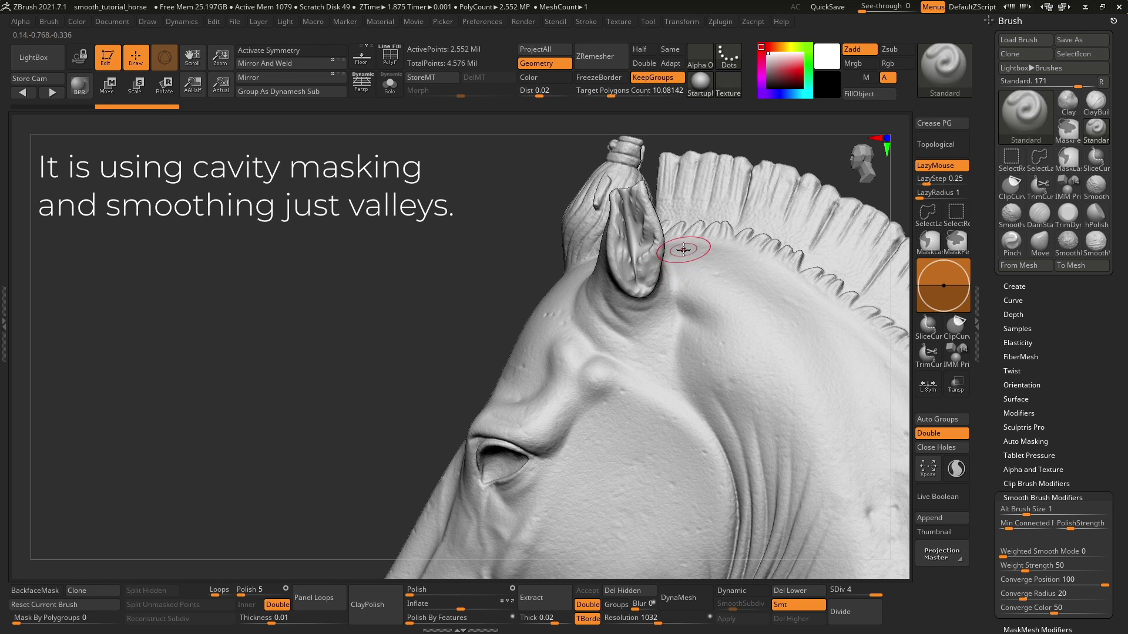
key("shift")
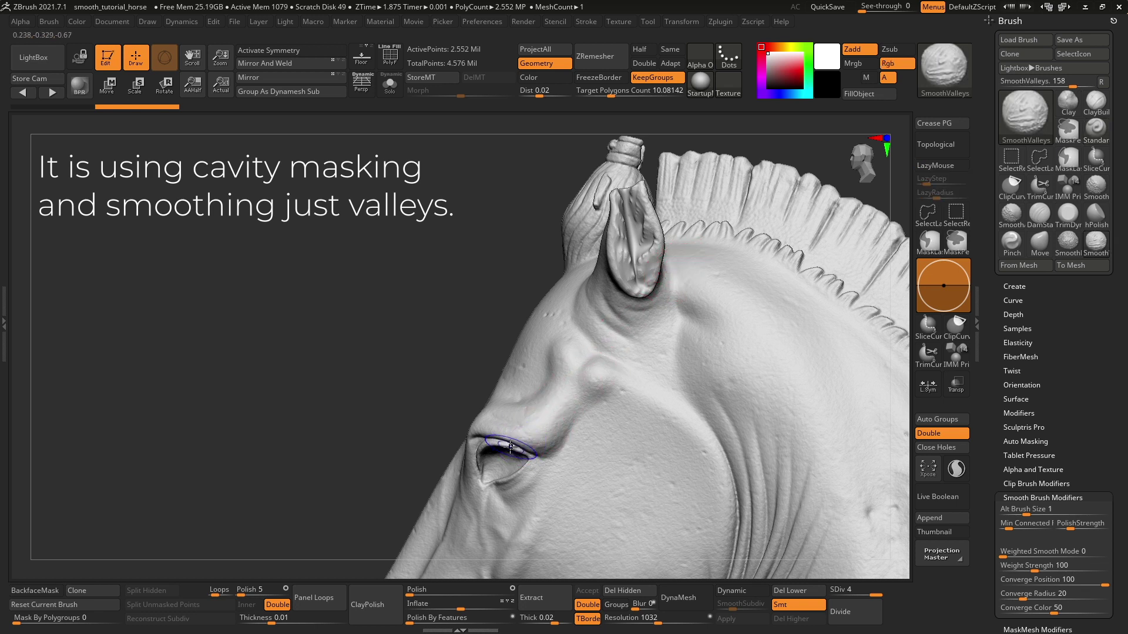
mouse_move(509, 446)
left_mouse_down("shift")
mouse_move(528, 451)
mouse_move(507, 444)
left_mouse_up("shift")
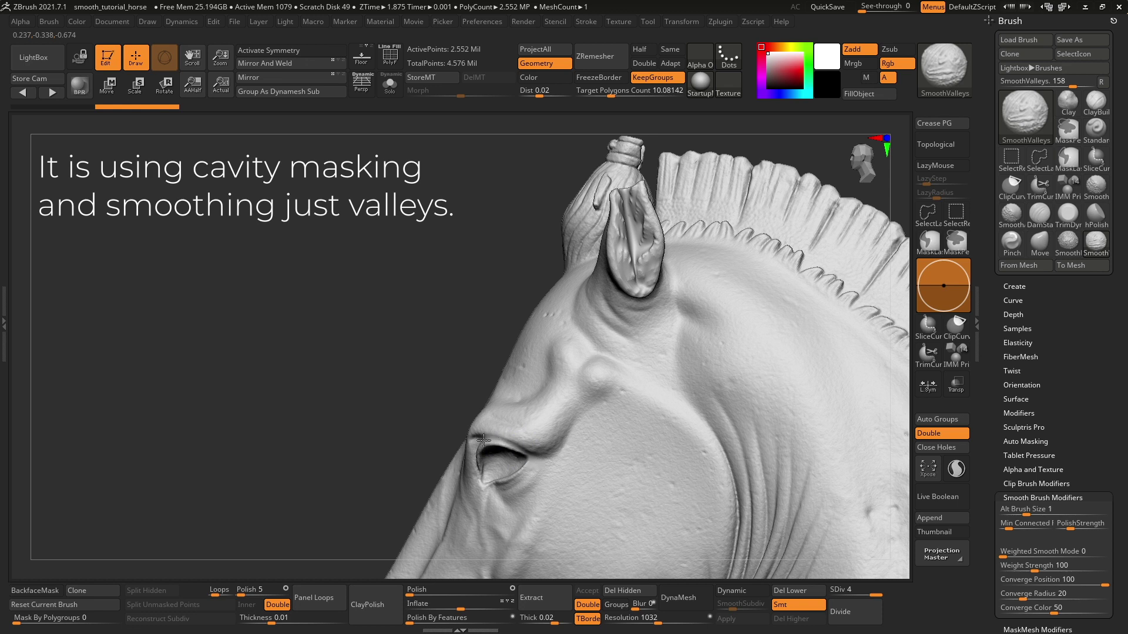
mouse_move(483, 440)
left_mouse_down("shift")
mouse_move(517, 466)
mouse_move(564, 432)
mouse_move(546, 445)
left_mouse_up("shift")
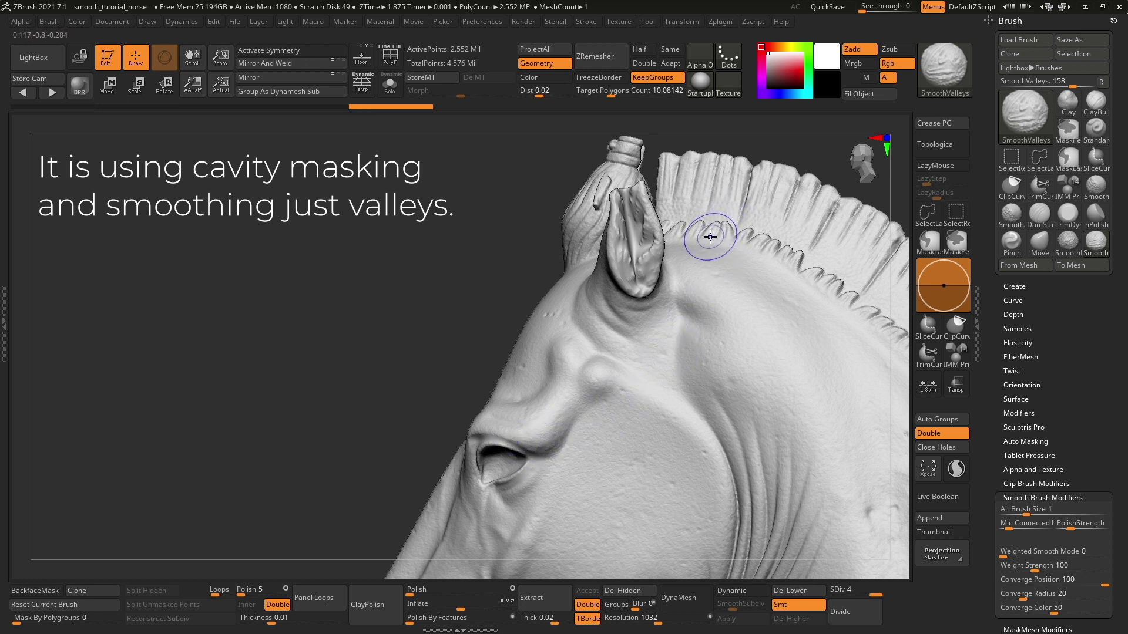
left_click_drag(713, 231, 782, 176, "shift")
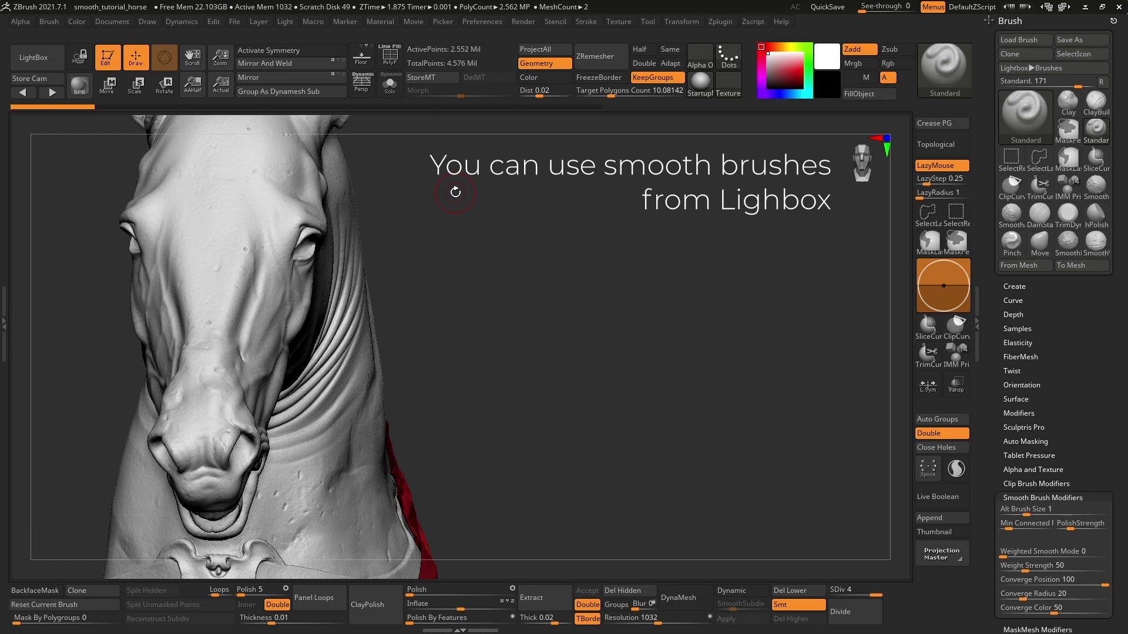
left_click(35, 61)
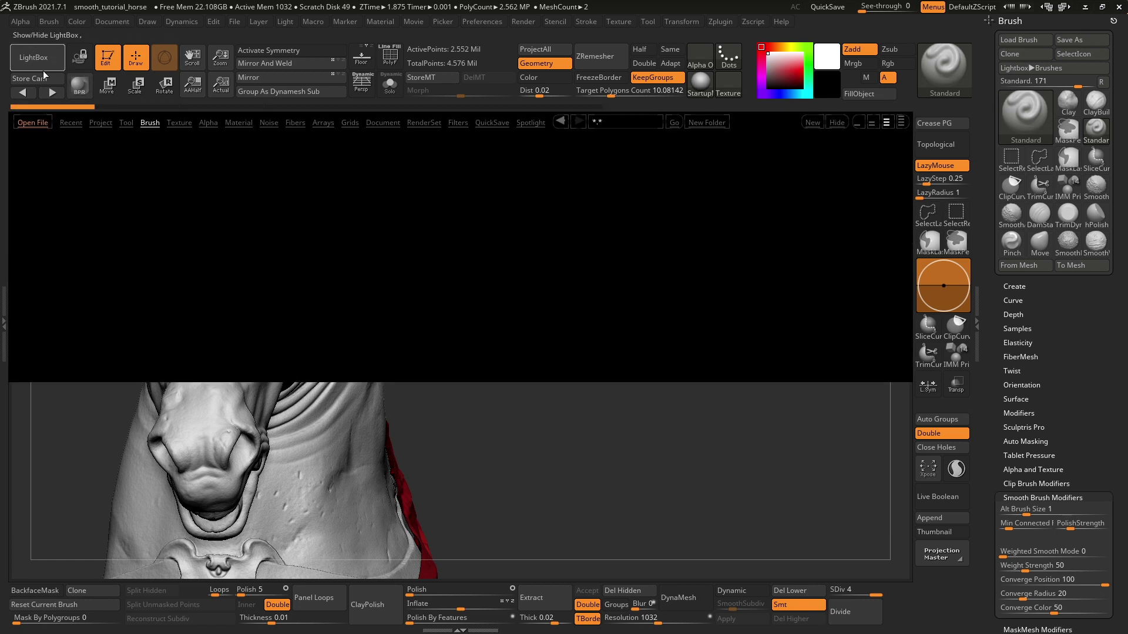
left_click(150, 122)
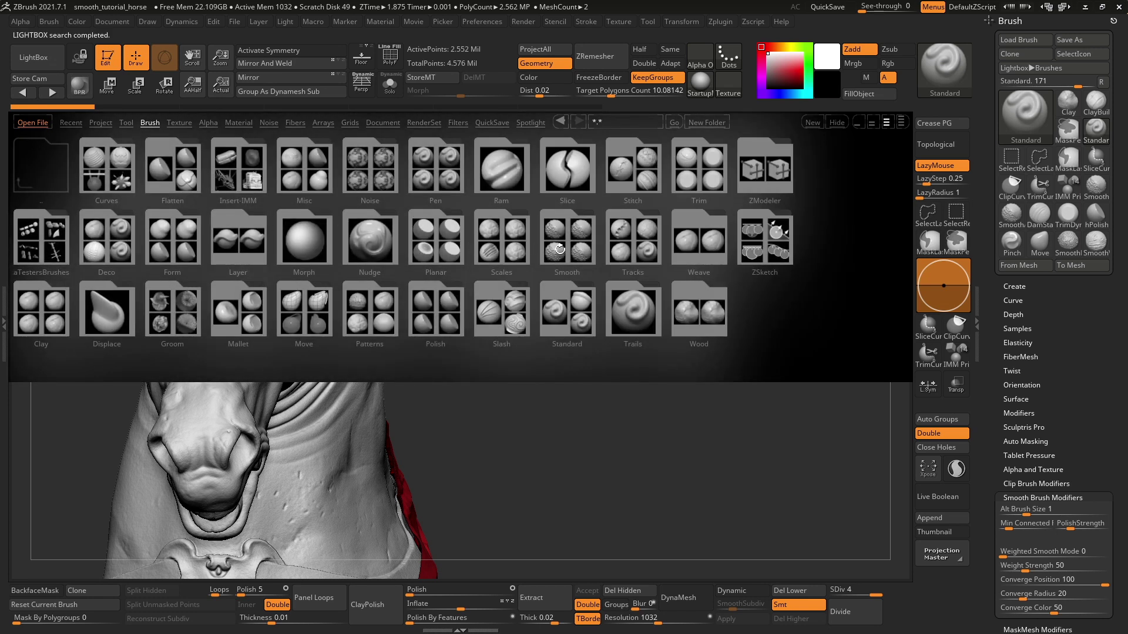
left_click(559, 249)
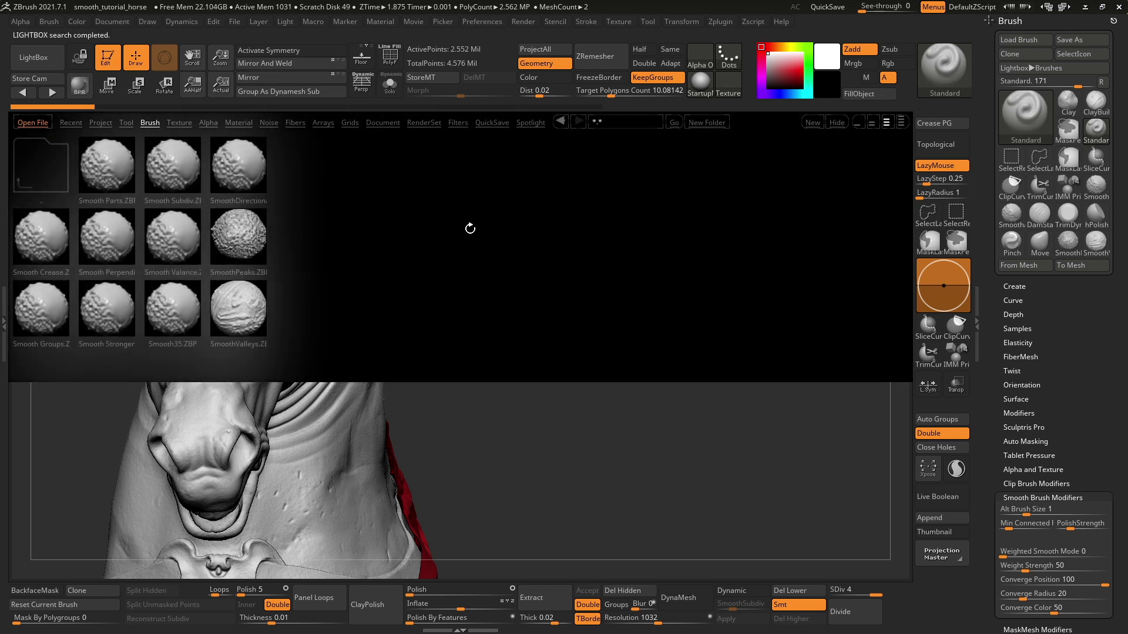
left_click(117, 314)
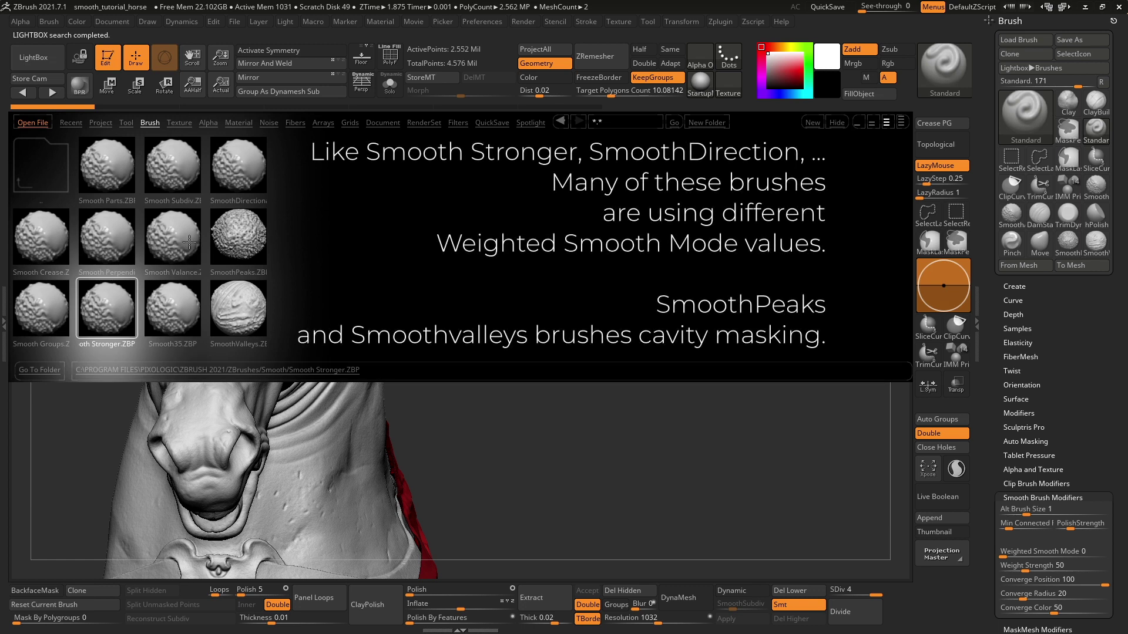
left_click(230, 177)
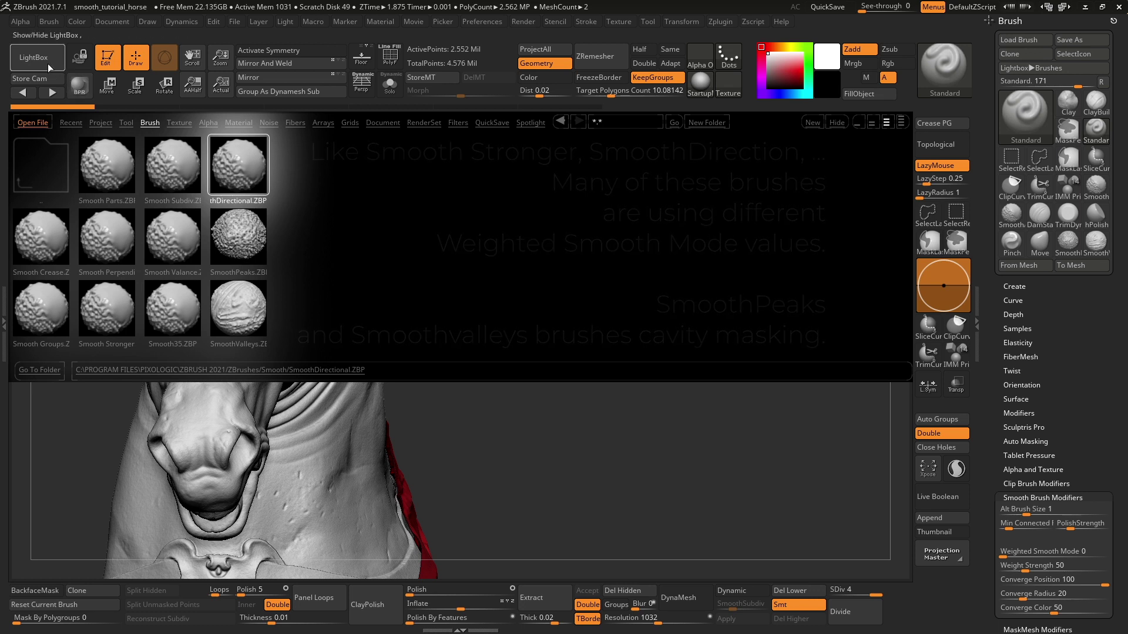
left_click(44, 63)
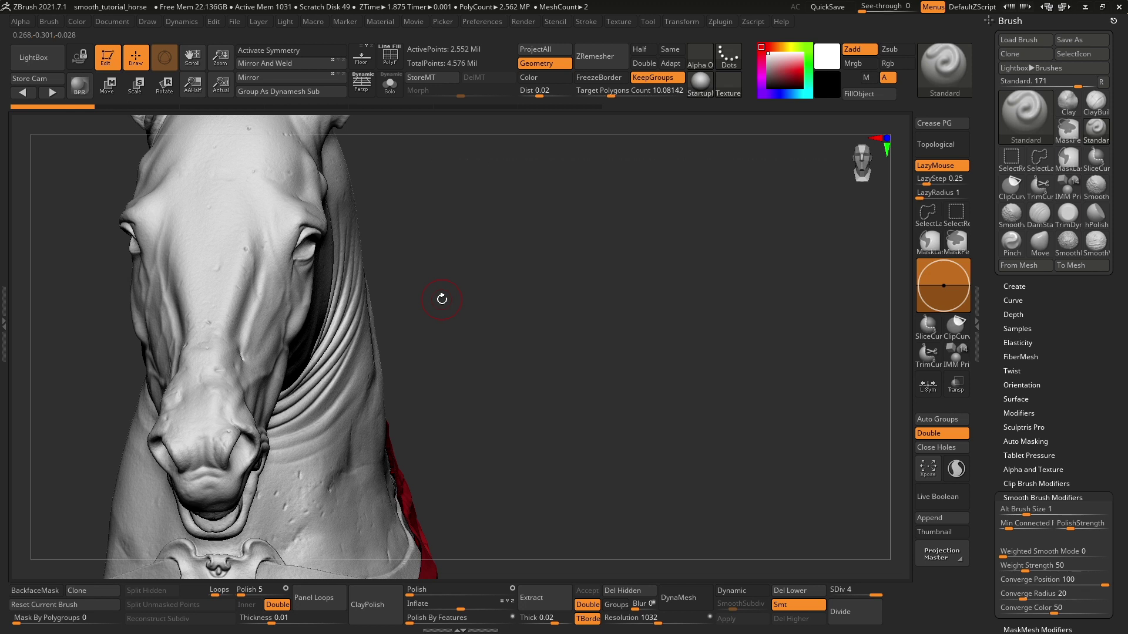
- Show the brush picker filtered to S brushes, including SmoothCloth and SmoothAlt
key("b")
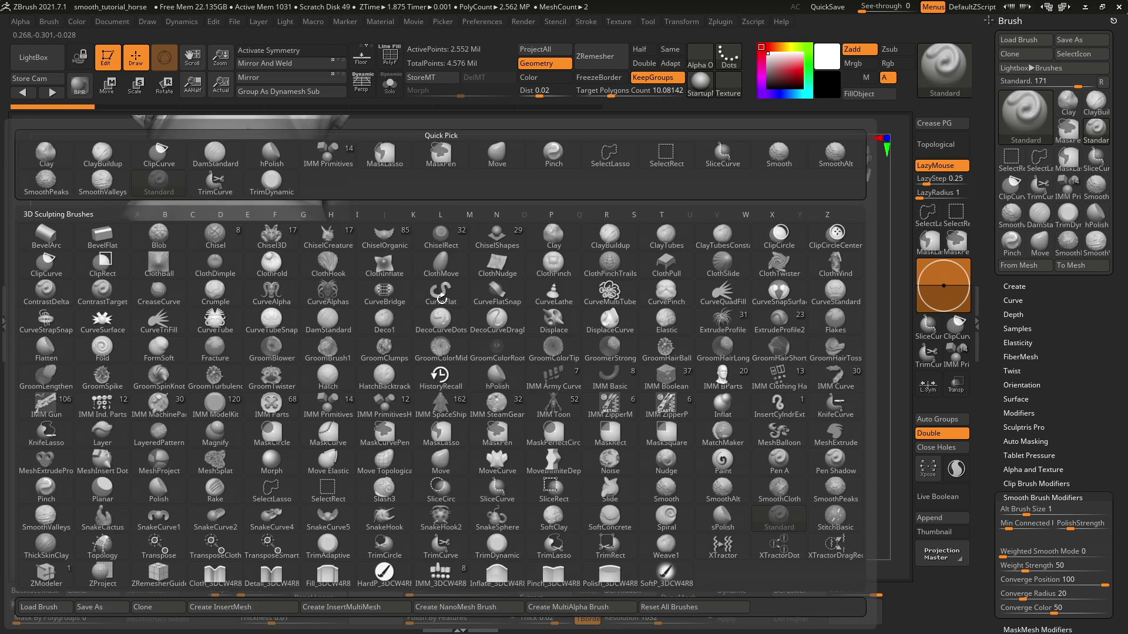
key("s")
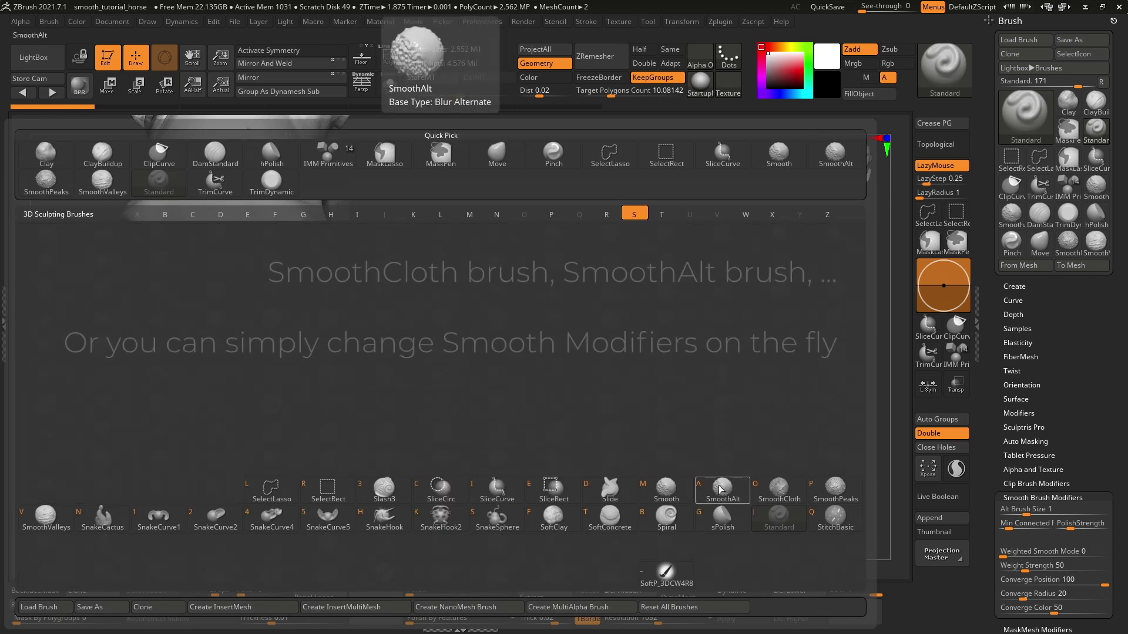